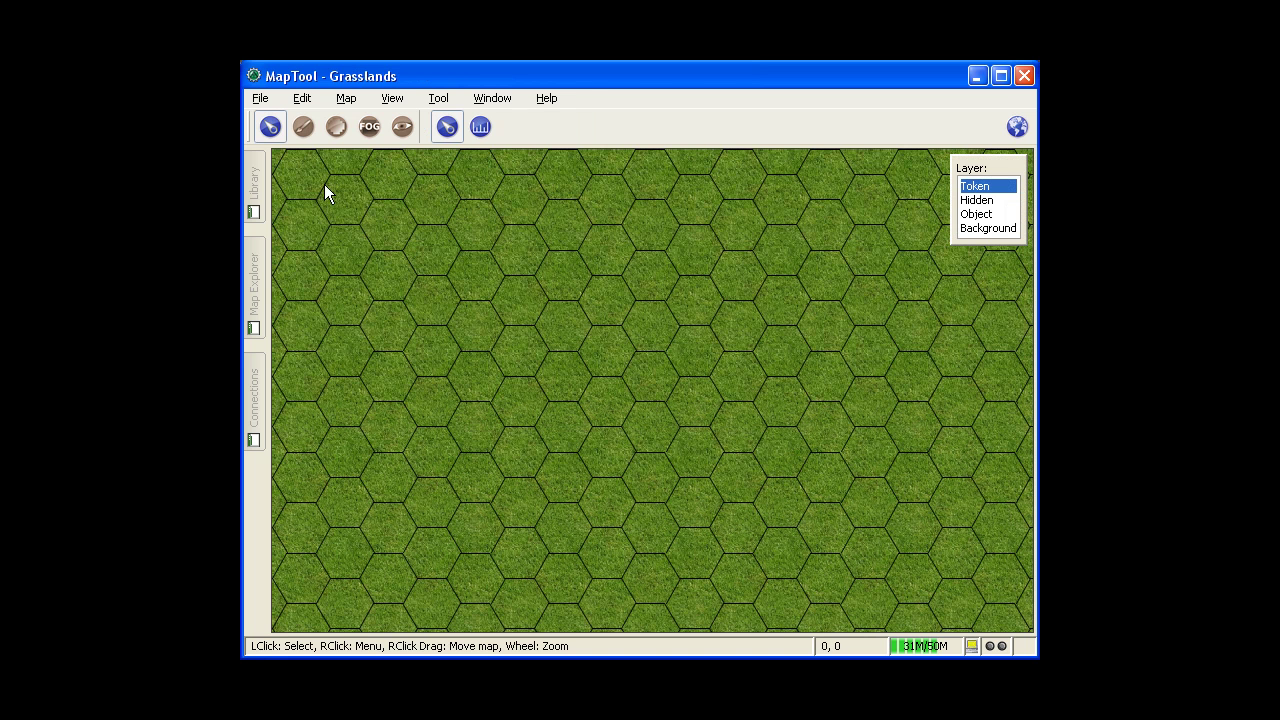
- Set the Grasslands map to 100 pixels per cell and change its background texture to Grass3
click(346, 98)
click(440, 119)
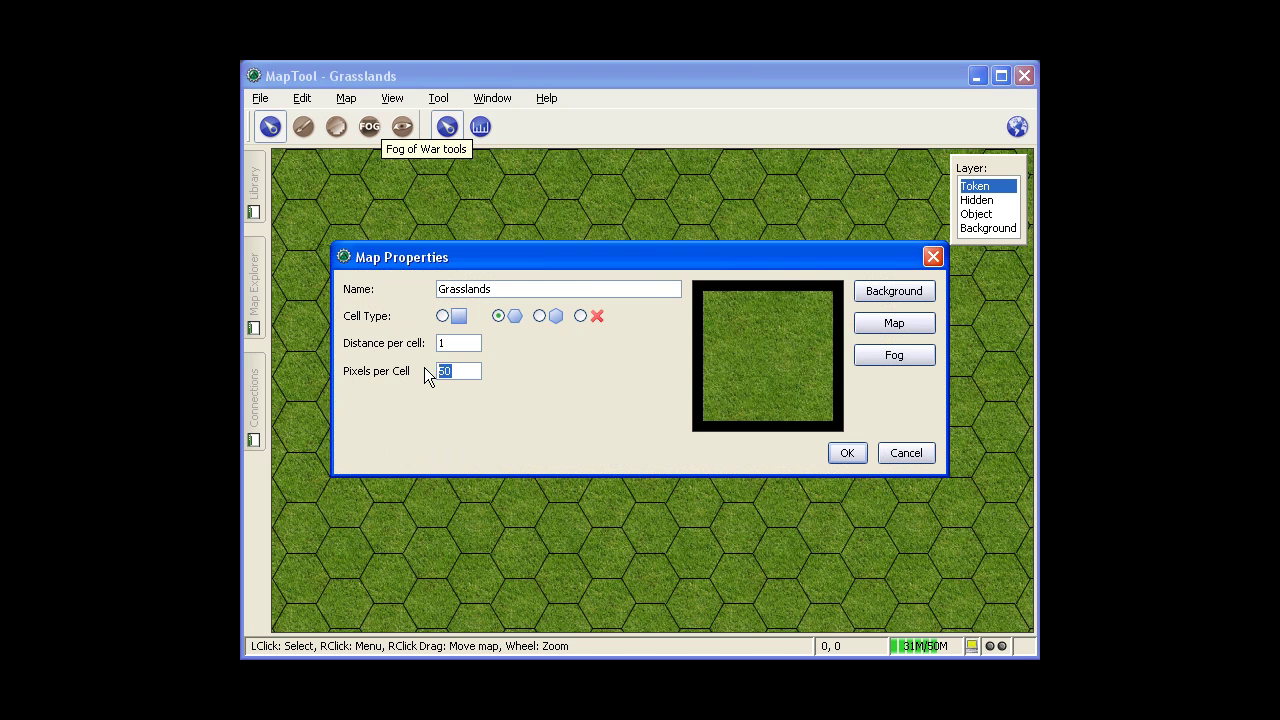
text(00)
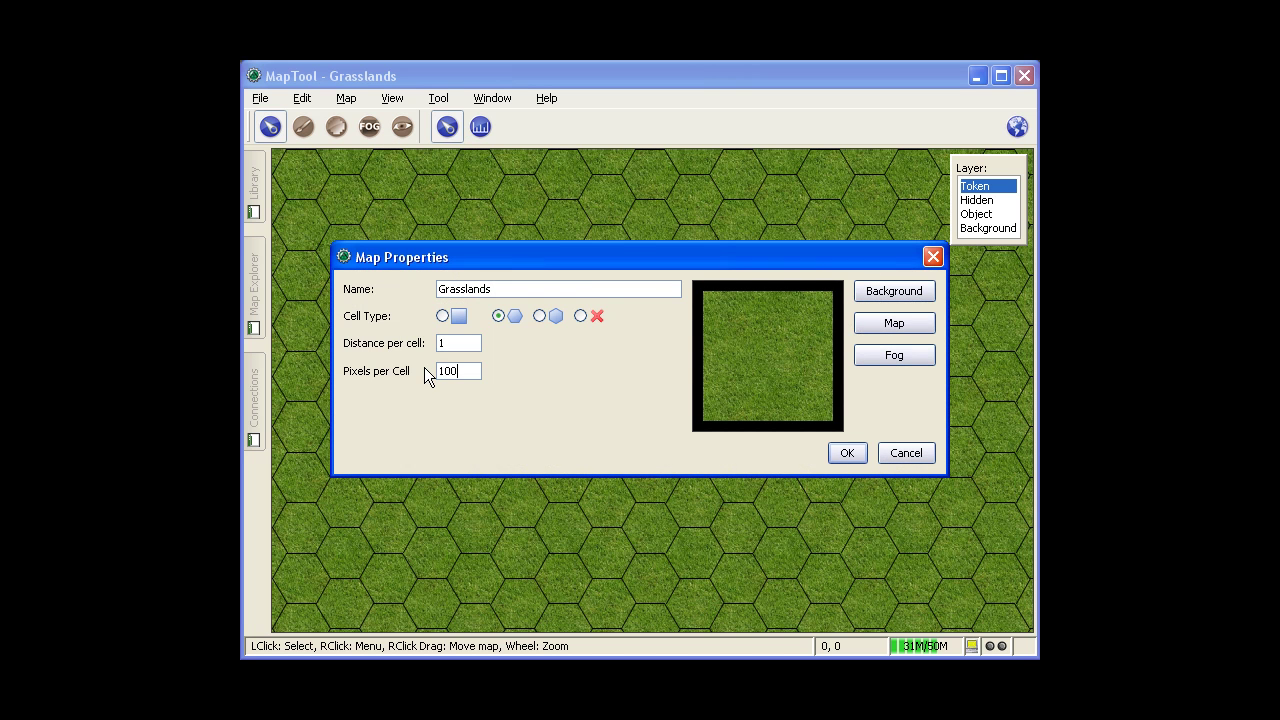
click(890, 292)
click(502, 172)
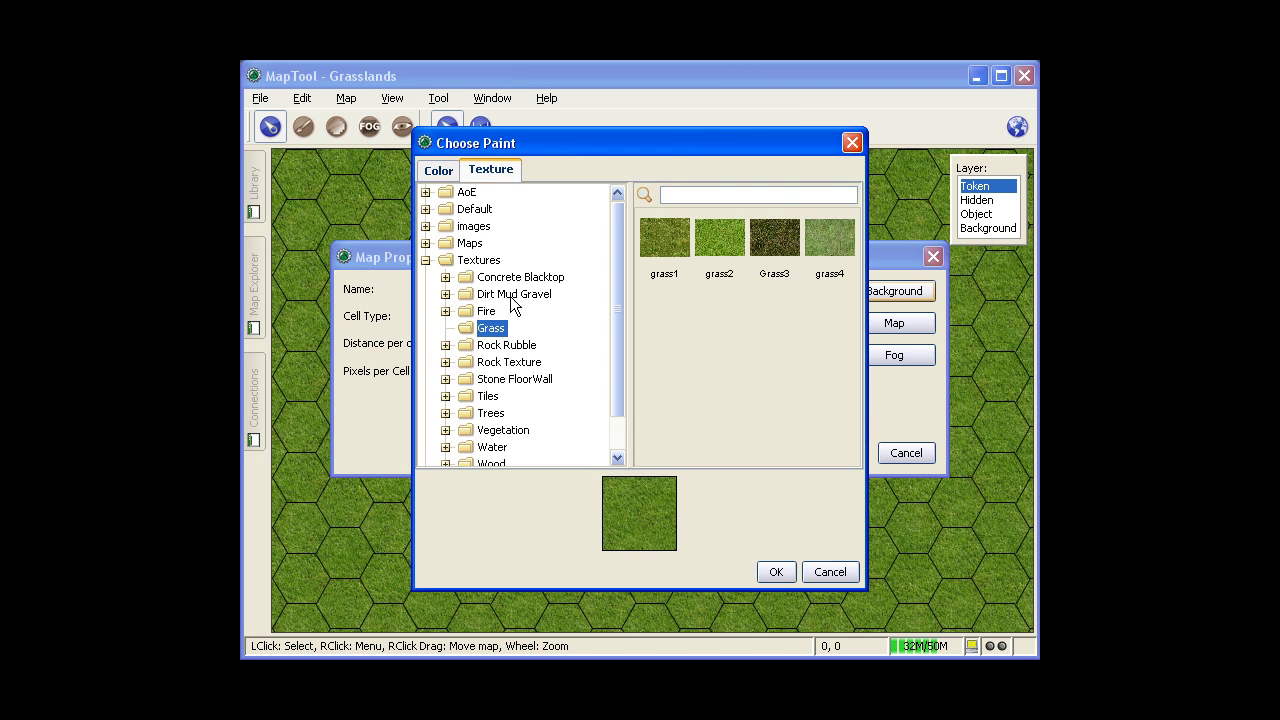
click(778, 246)
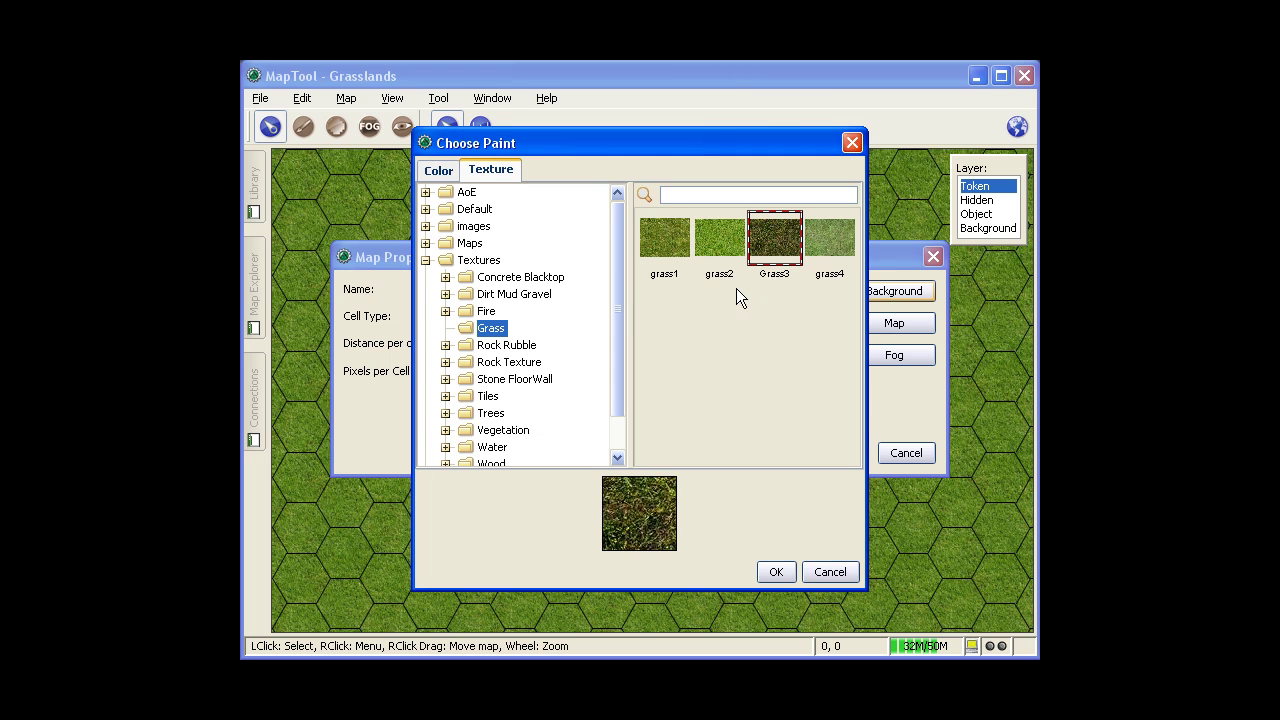
click(776, 571)
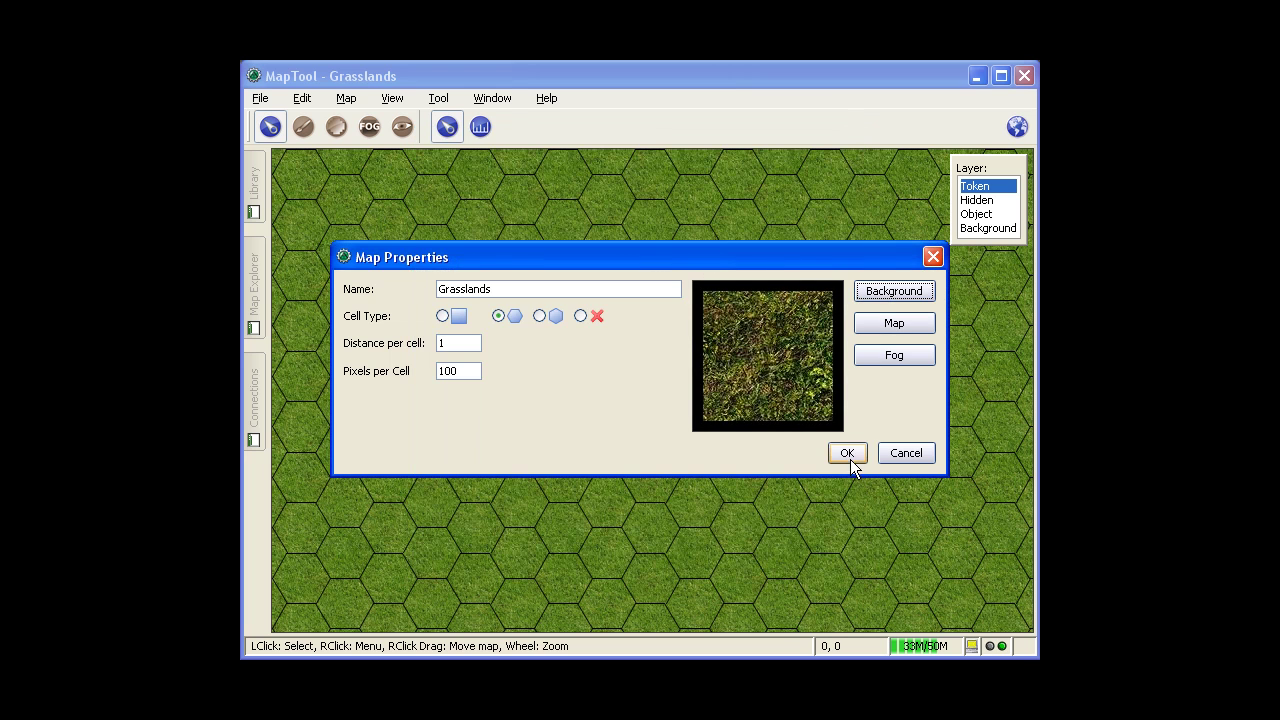
click(847, 455)
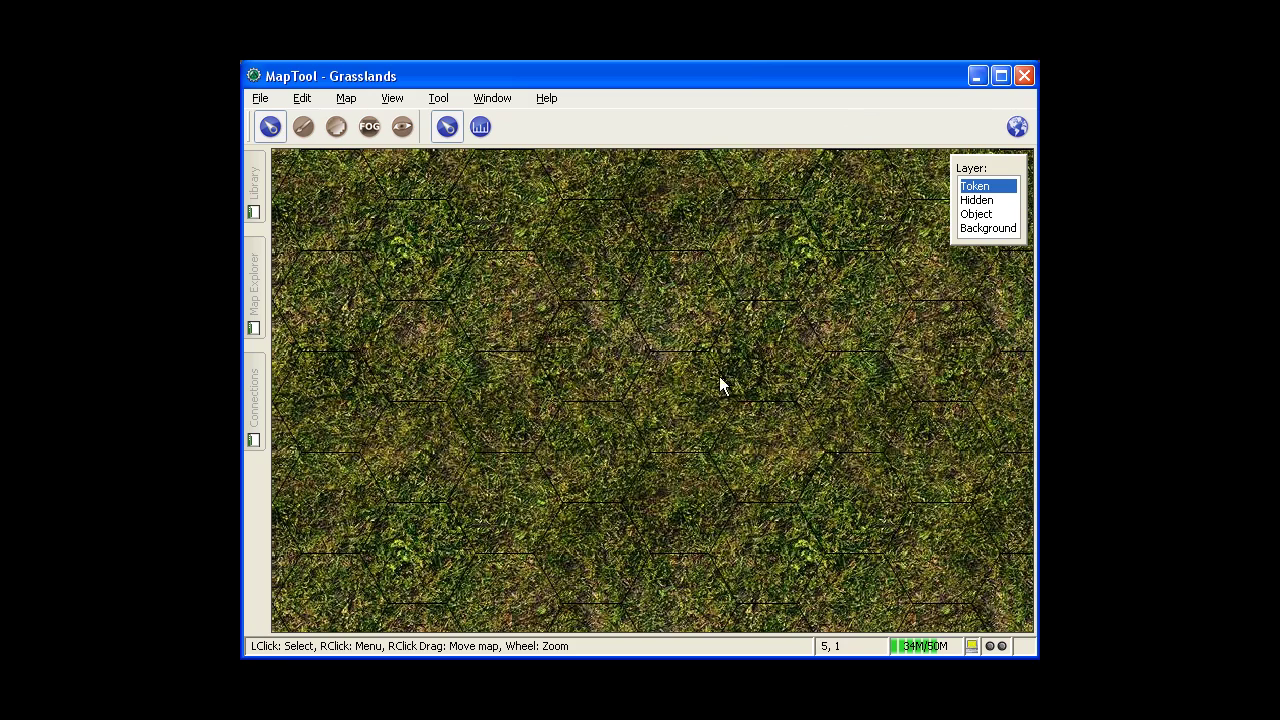
- Choose the Arid texture from the Default Textures folder as the drawing paint for a dirt path
scroll(637, 382, down, 5)
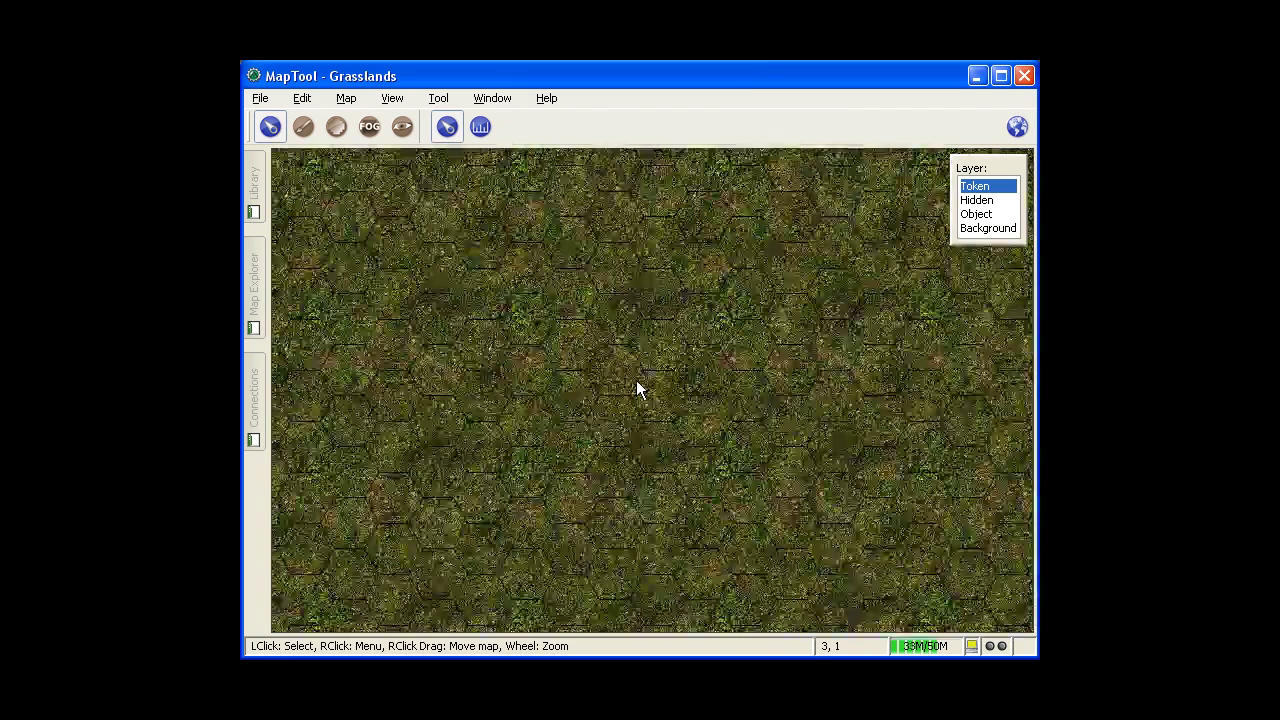
scroll(637, 388, down, 3)
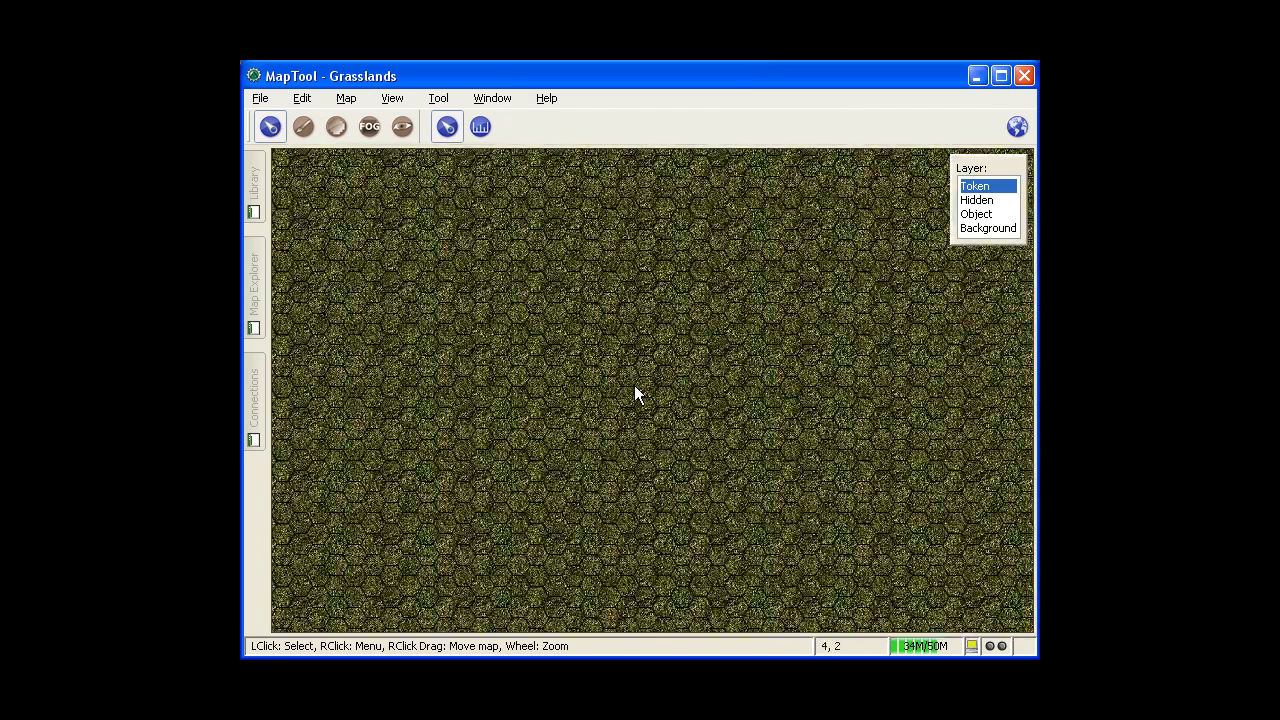
scroll(688, 414, down, 4)
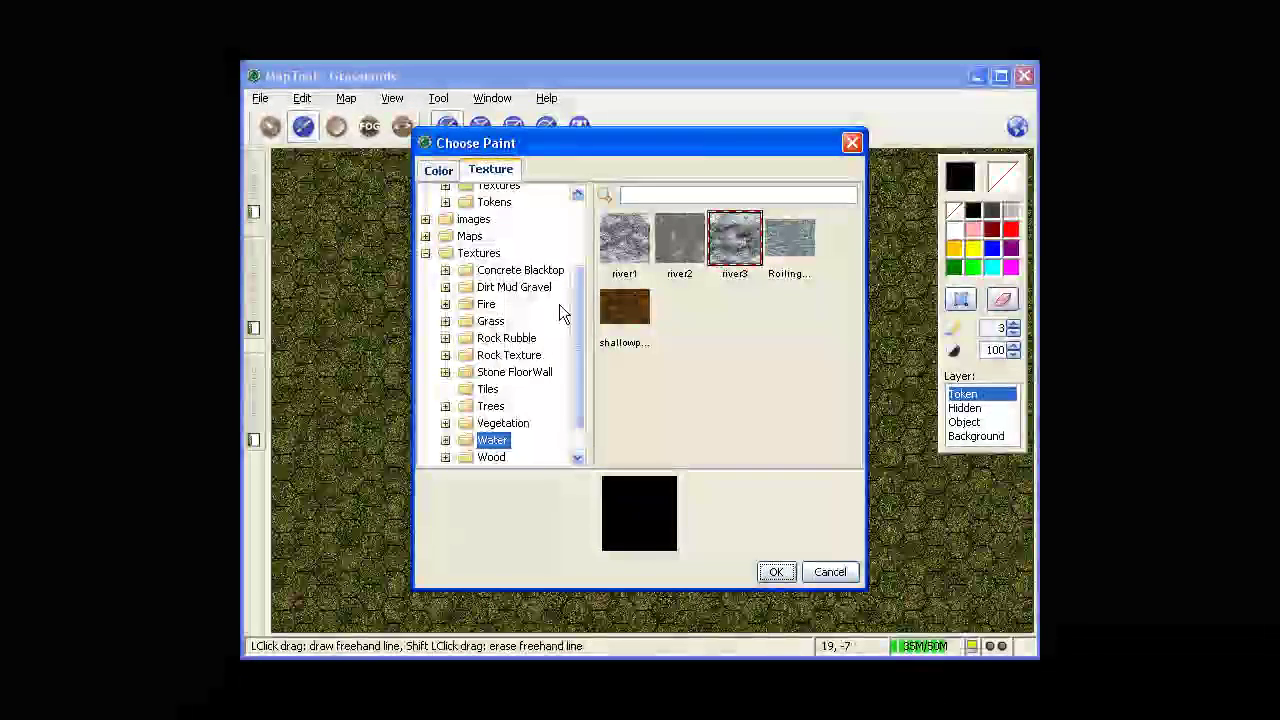
scroll(578, 245, up, 3)
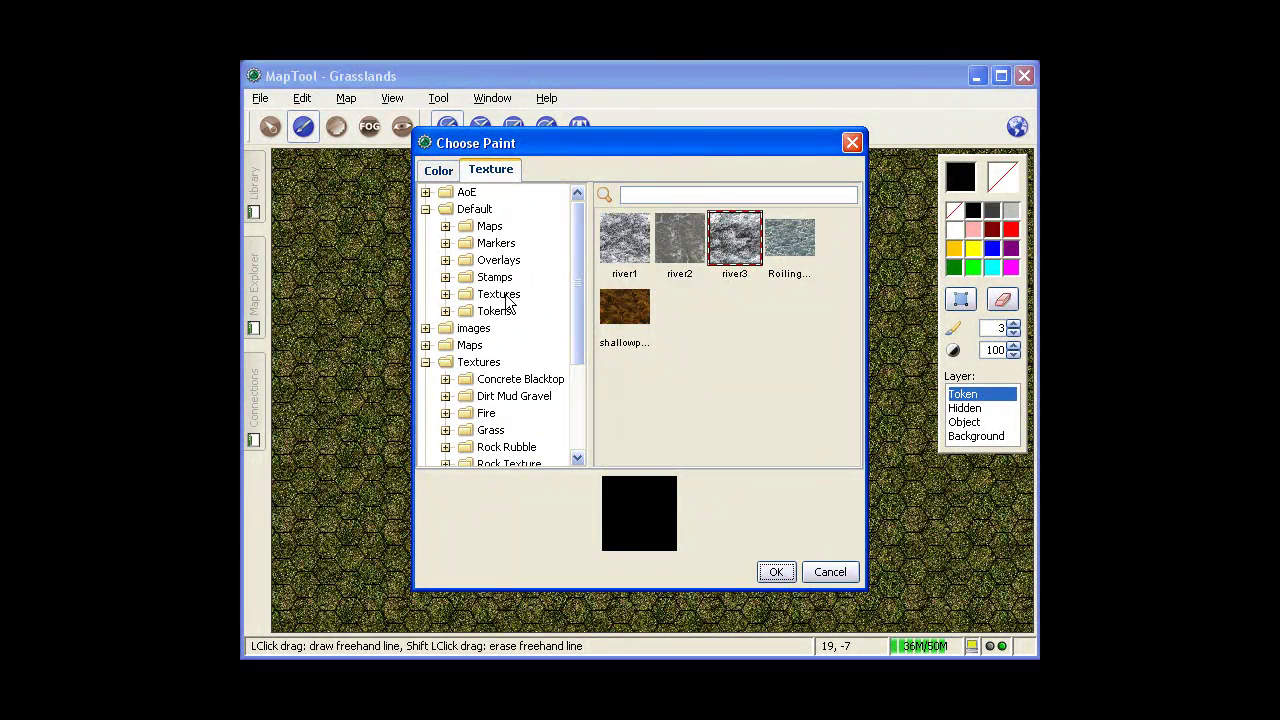
click(505, 298)
click(614, 258)
click(778, 571)
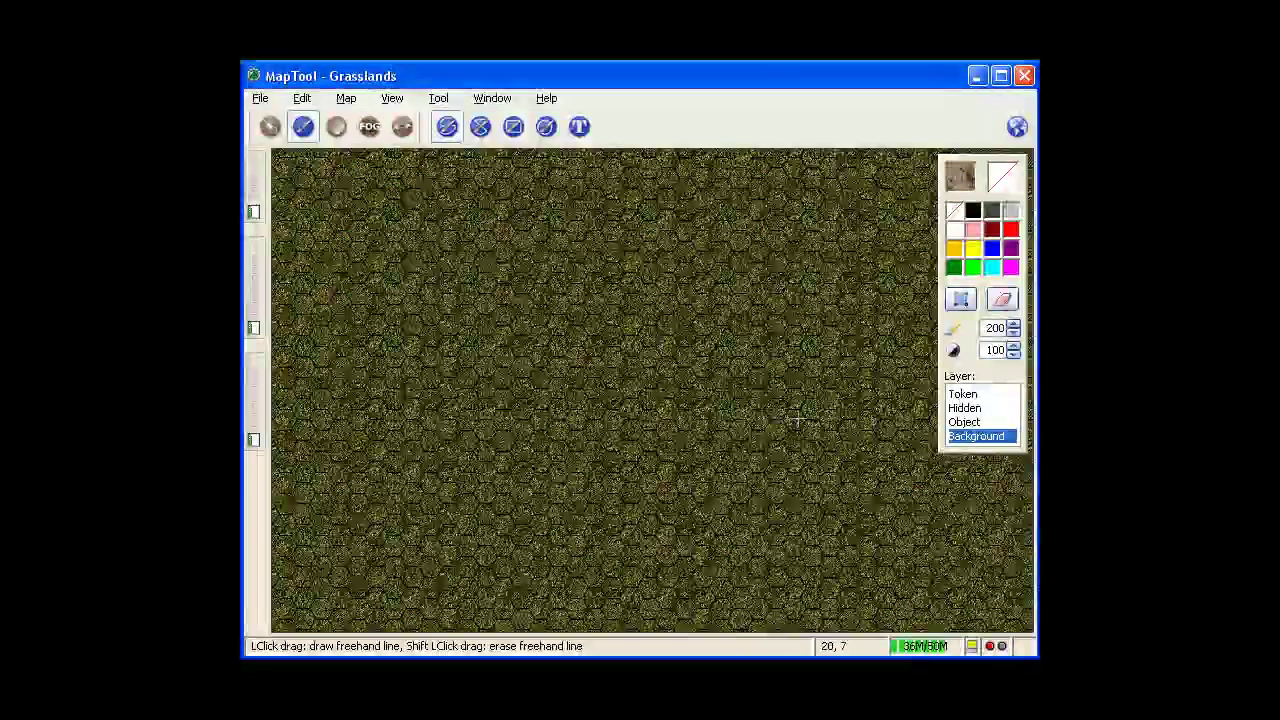
- Paint a winding river across the dirt path with the river3 water texture at line width 300, widening it with a second parallel stroke
click(958, 176)
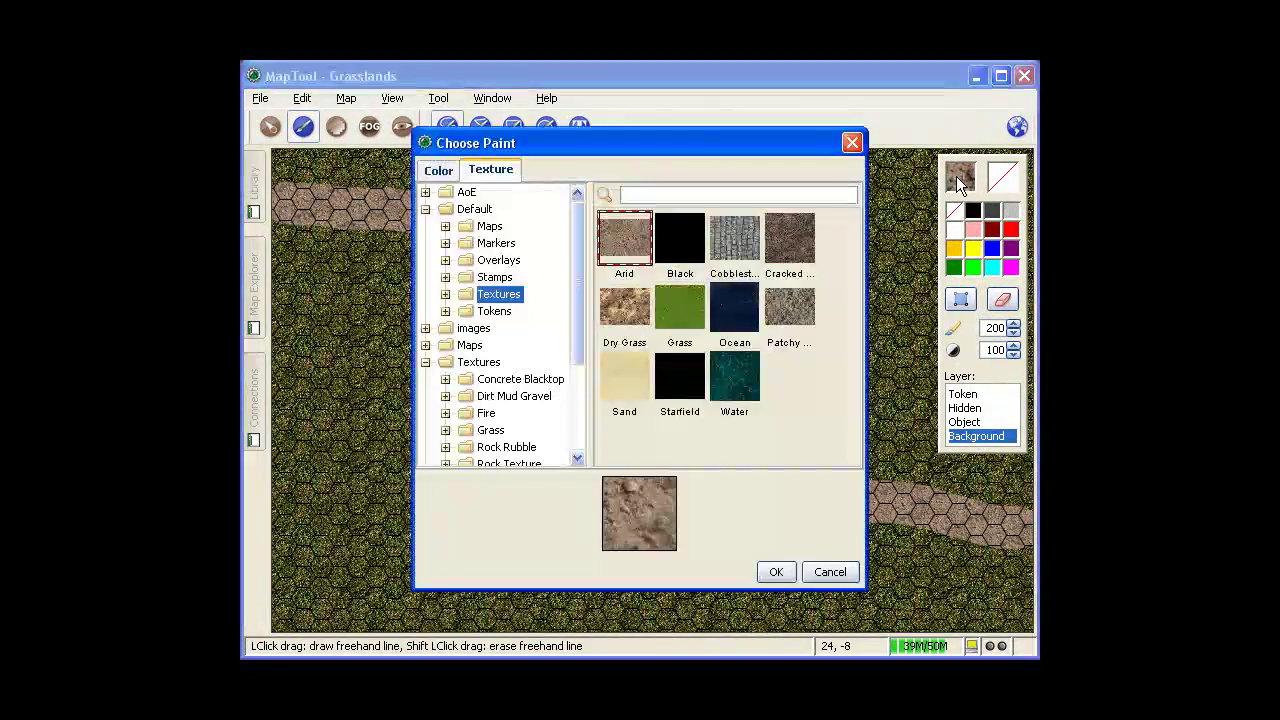
scroll(583, 389, down, 3)
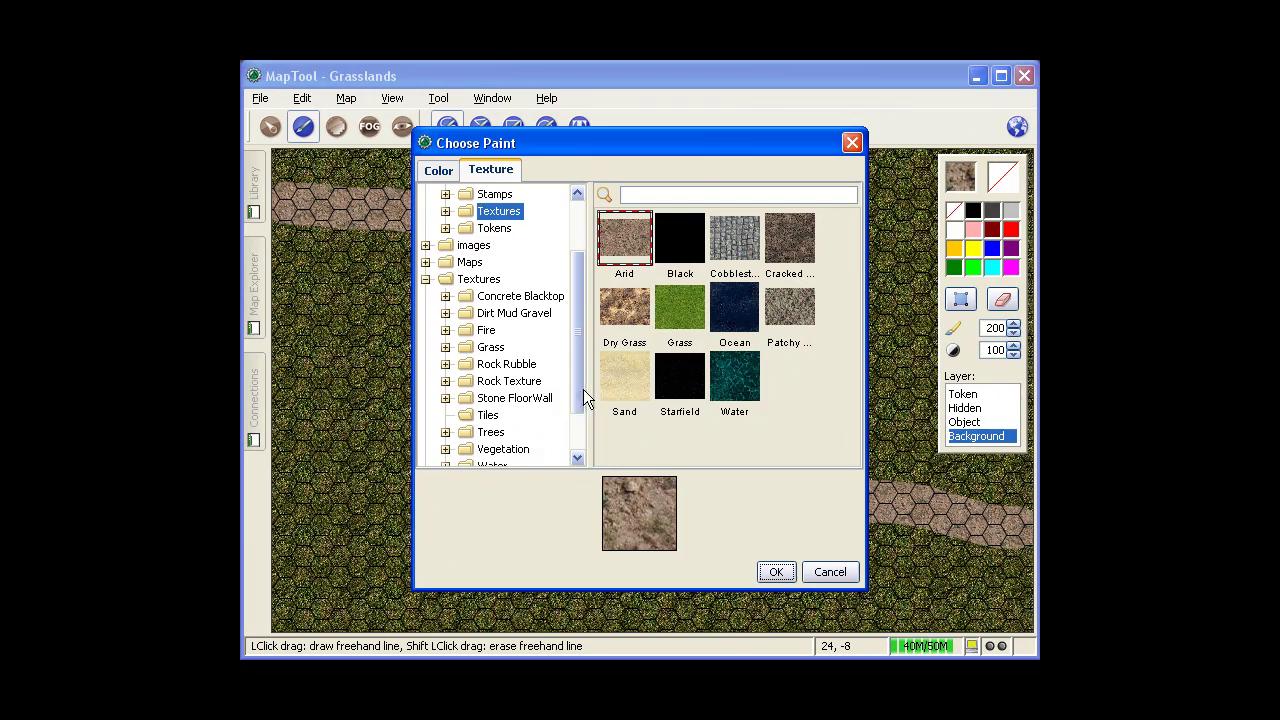
click(494, 462)
click(740, 260)
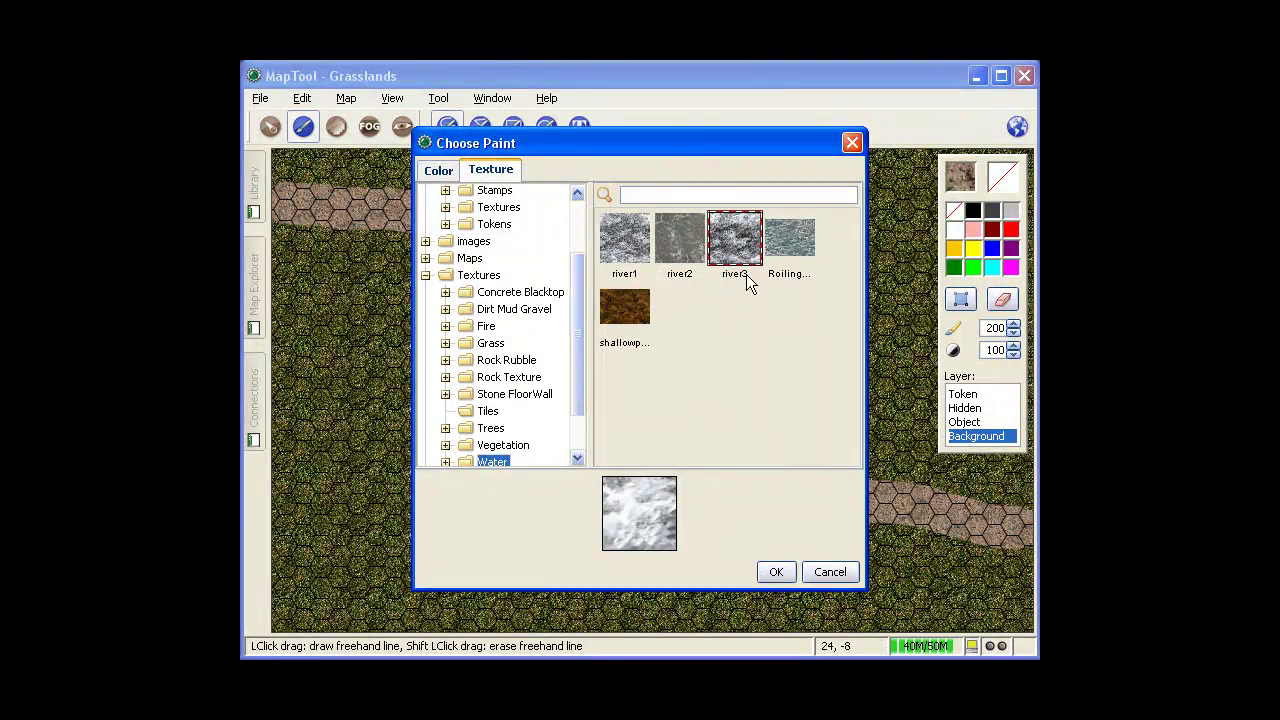
click(778, 571)
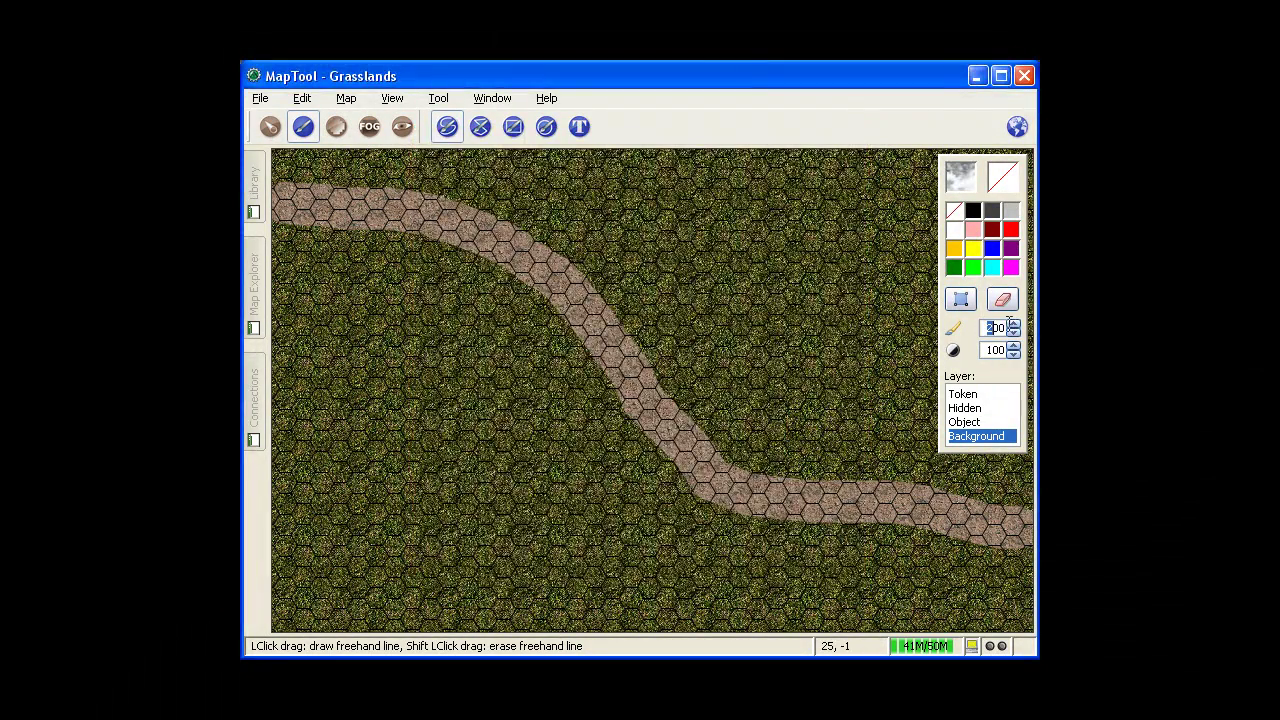
text(300)
mouse_move(807, 166)
mouse_down()
mouse_move(740, 255)
mouse_move(710, 368)
mouse_move(540, 530)
mouse_move(465, 628)
mouse_move(485, 630)
mouse_up()
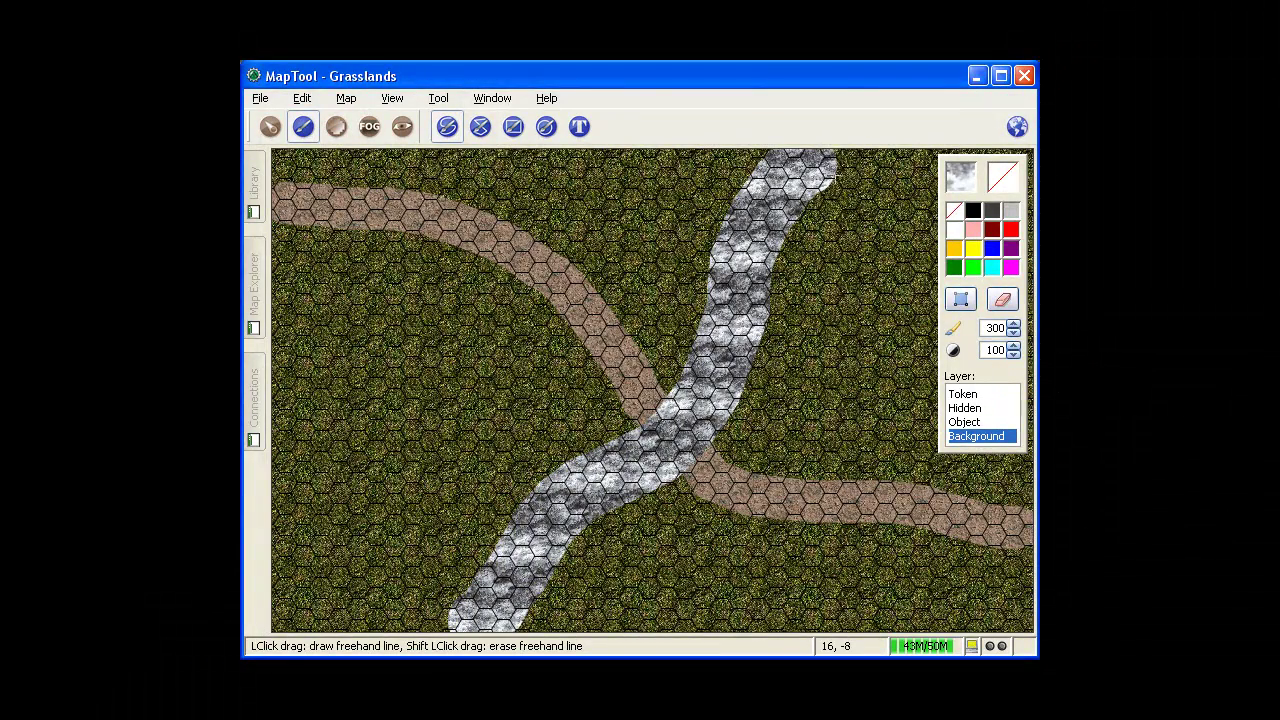
mouse_move(835, 176)
mouse_down()
mouse_move(772, 262)
mouse_move(760, 345)
mouse_move(725, 430)
mouse_move(598, 520)
mouse_move(536, 624)
mouse_up()
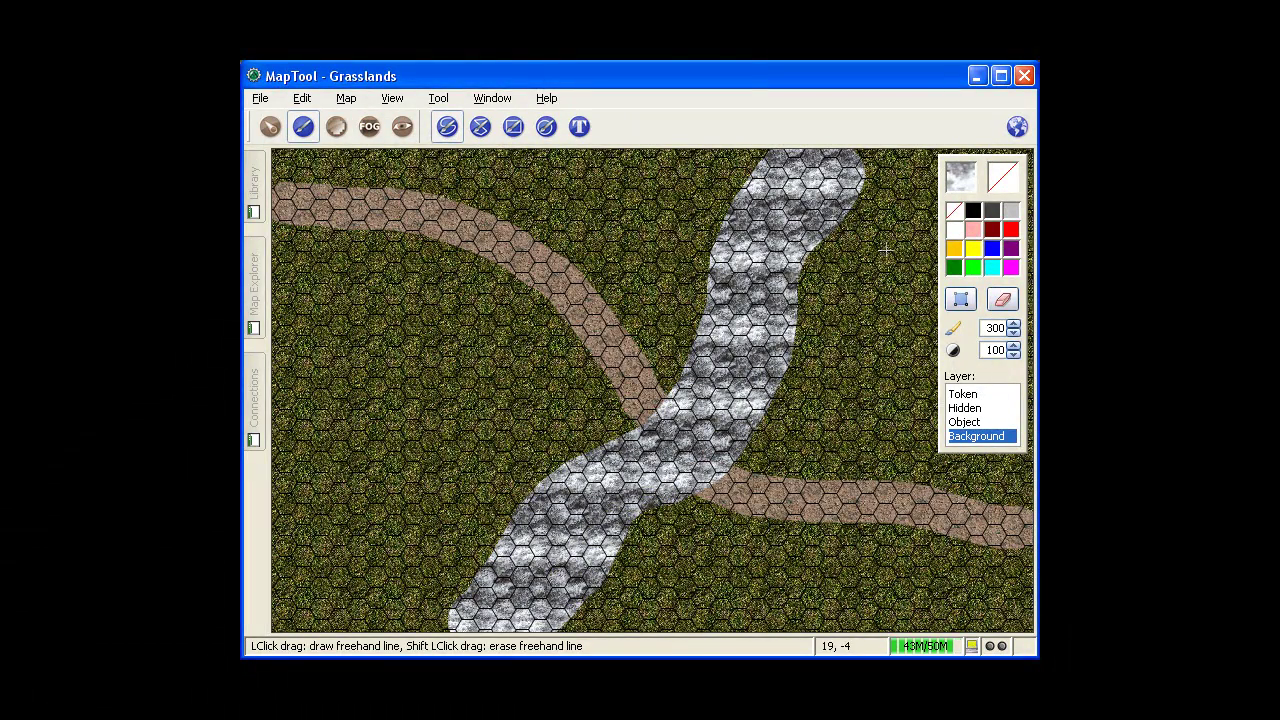
- Change the drawing paint to the Patchy texture from the Default Textures folder and set the line width to 50
scroll(852, 257, up, 4)
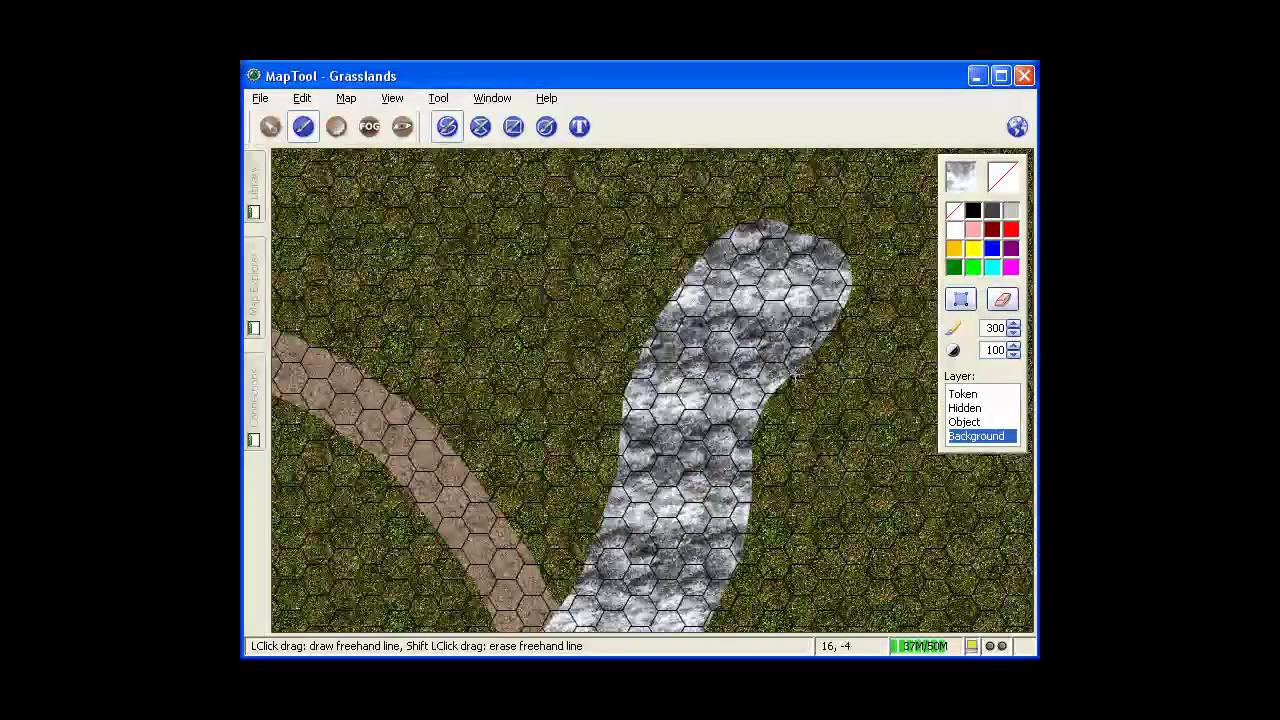
drag(796, 375, 798, 387)
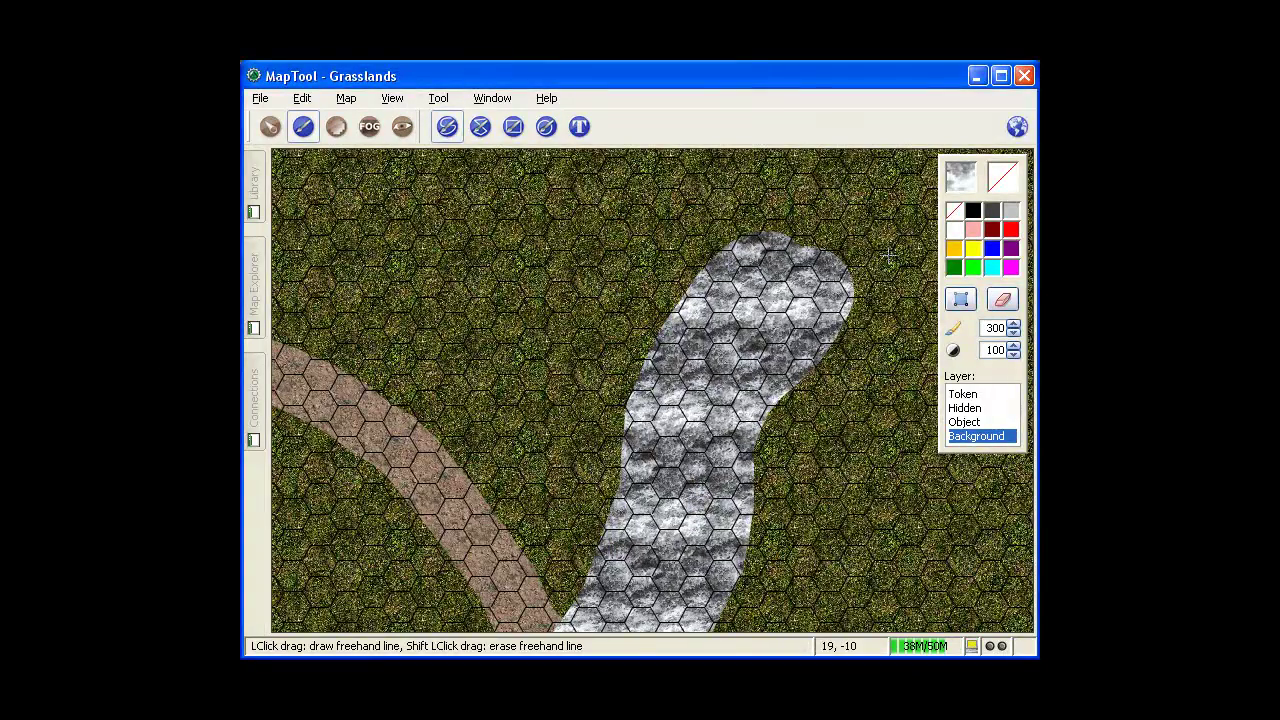
click(957, 180)
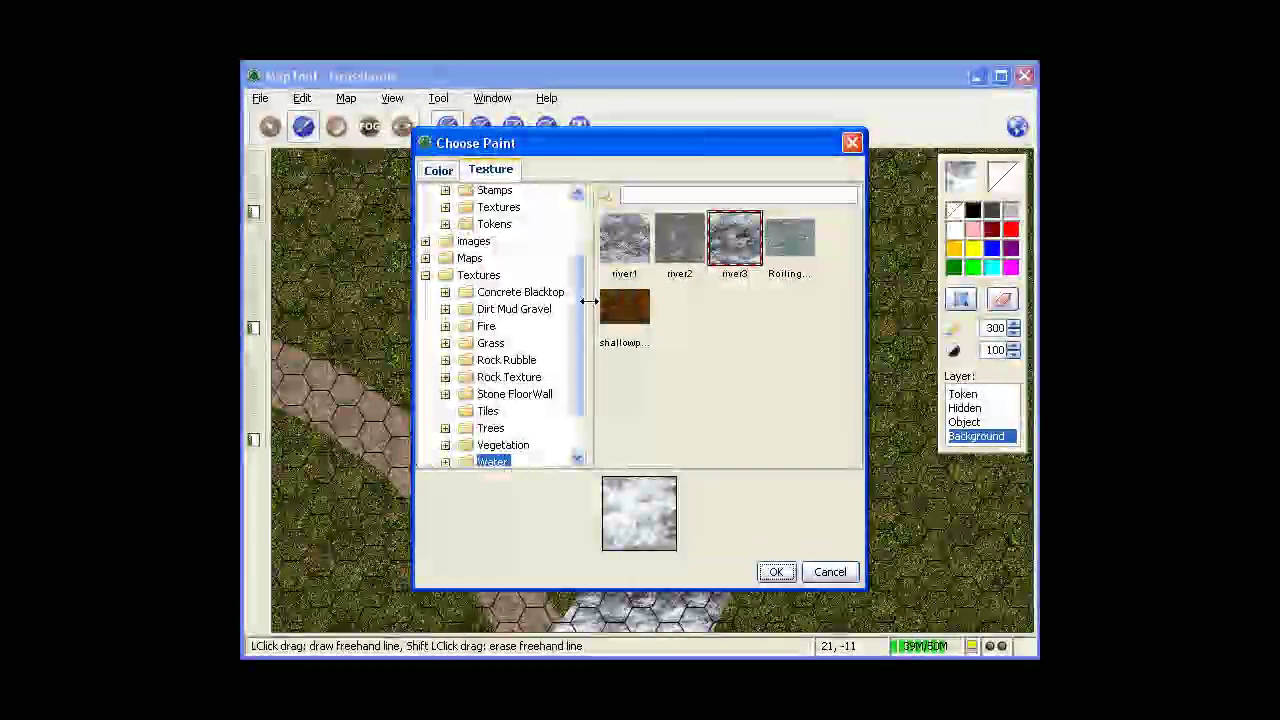
drag(579, 307, 579, 254)
click(497, 296)
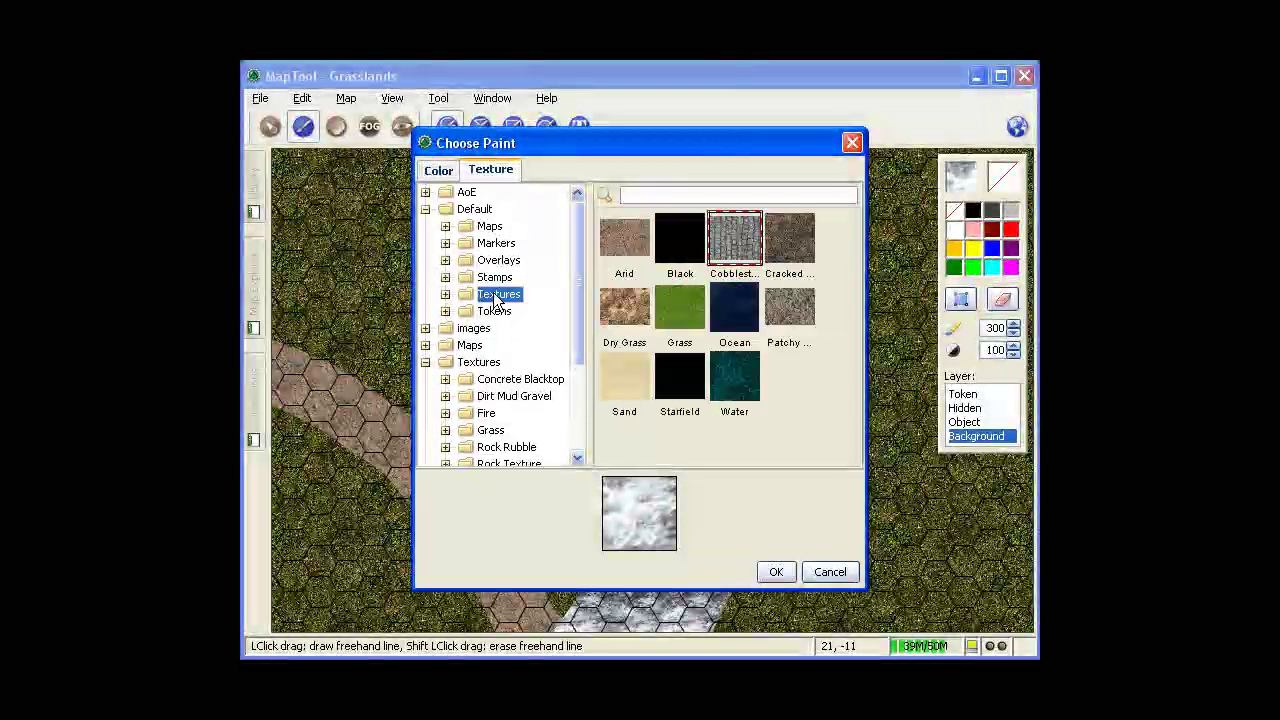
click(790, 310)
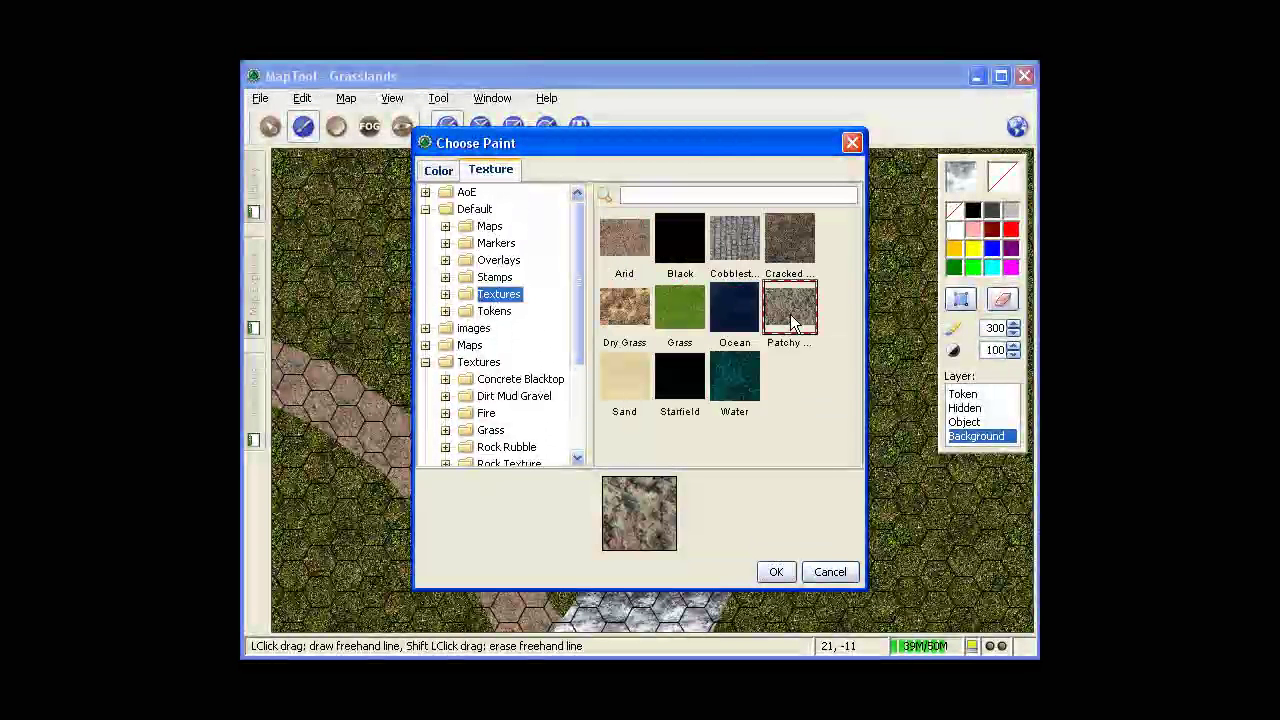
click(776, 571)
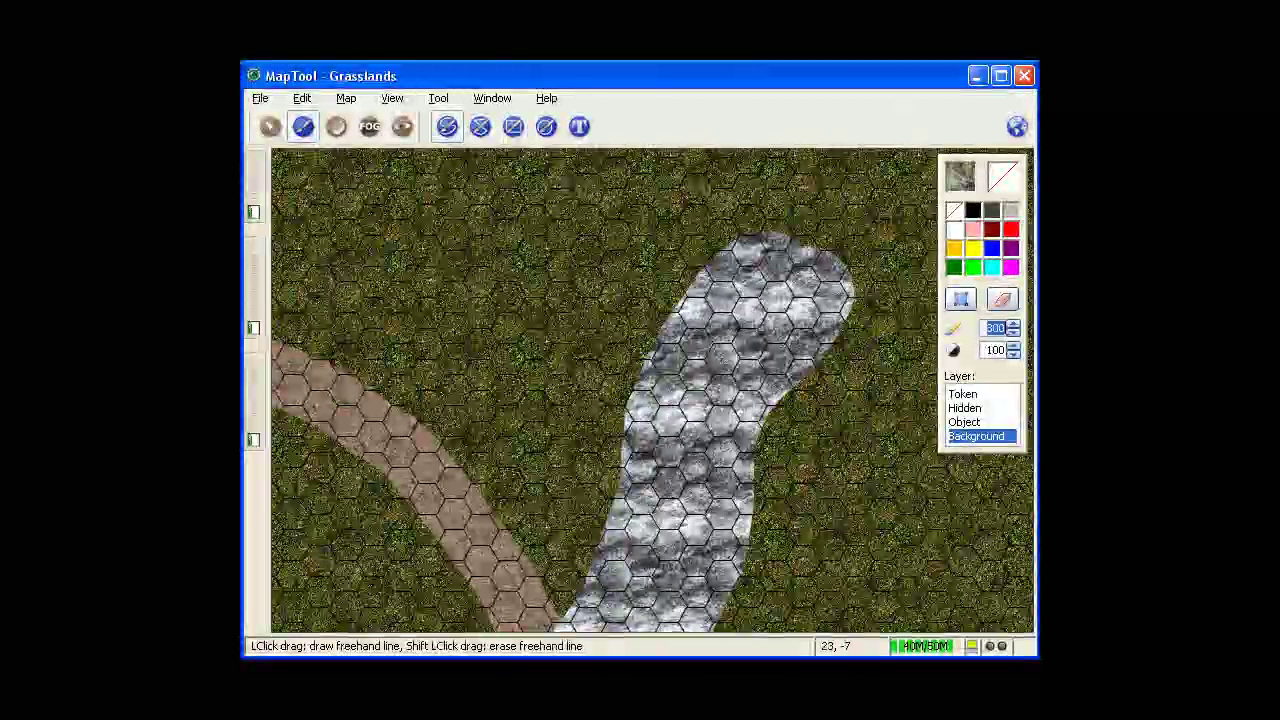
text(0)
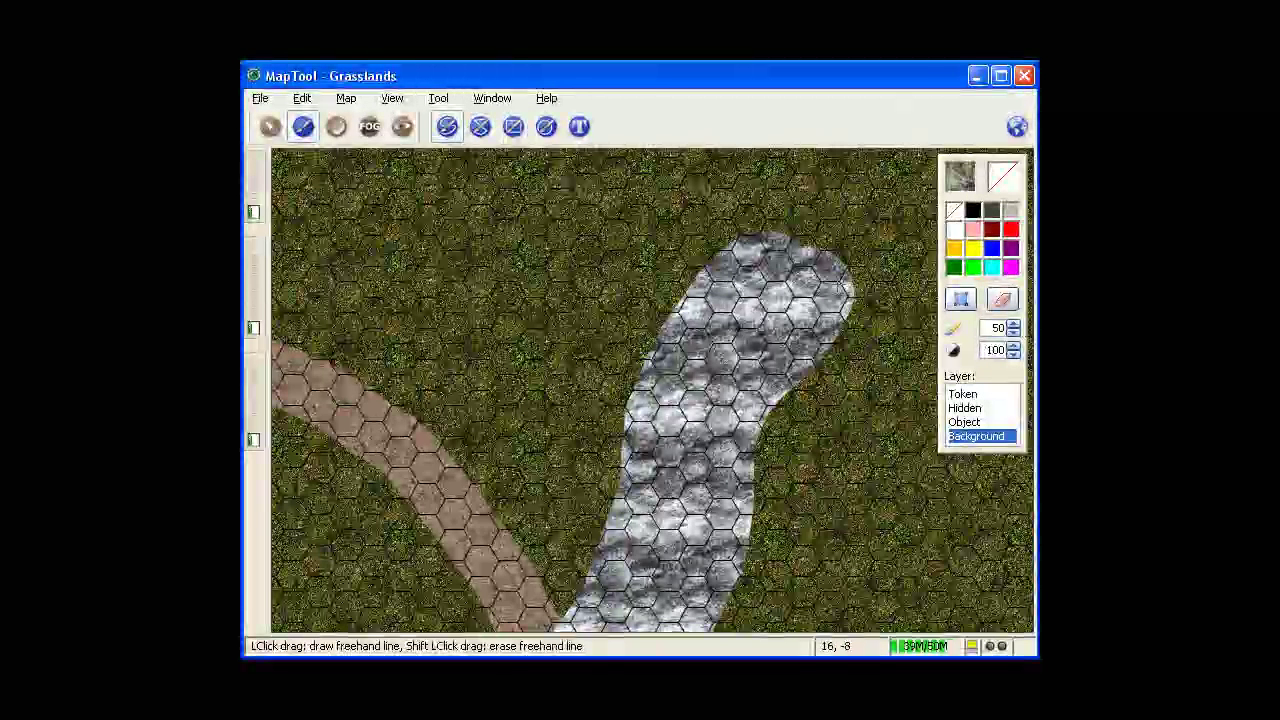
- Paint a narrow freehand bank along the river's western edge, from its northern end down to the southern stretch
mouse_move(737, 237)
mouse_down()
mouse_move(618, 388)
mouse_move(612, 532)
mouse_up()
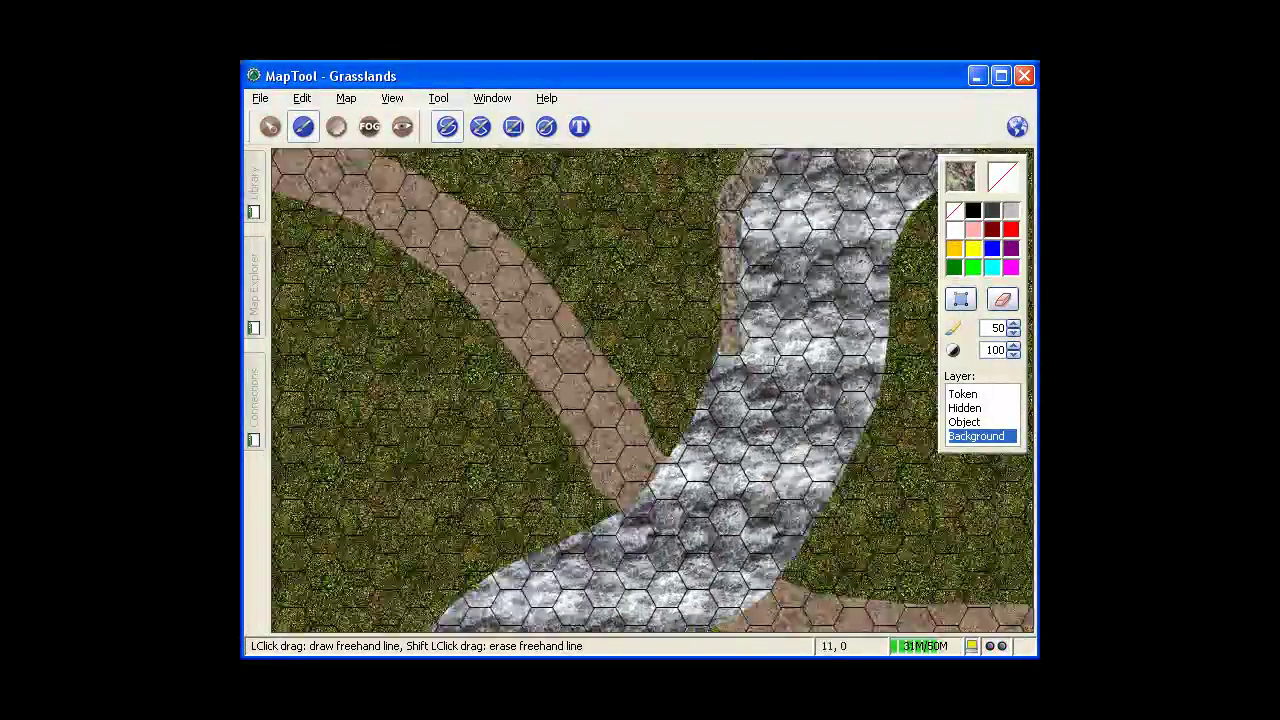
drag(775, 362, 771, 342)
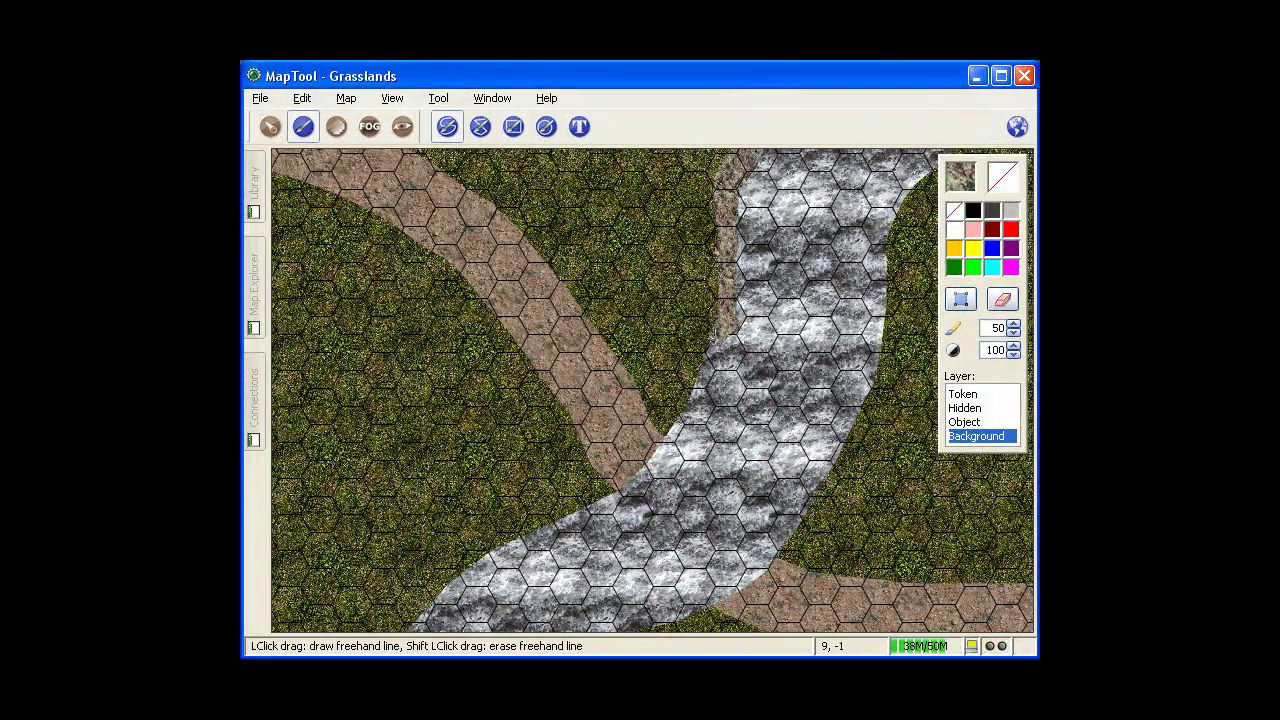
mouse_move(696, 372)
mouse_down()
mouse_move(606, 494)
mouse_move(522, 544)
mouse_move(777, 331)
mouse_up()
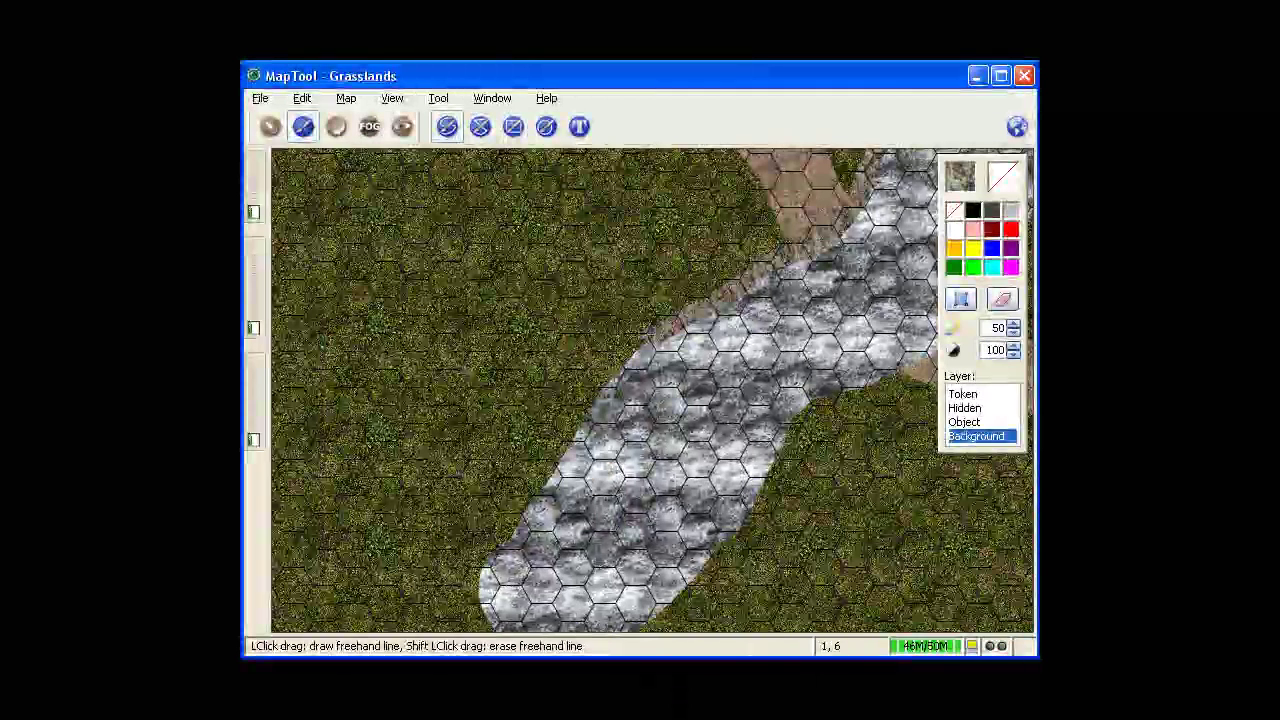
drag(646, 352, 600, 422)
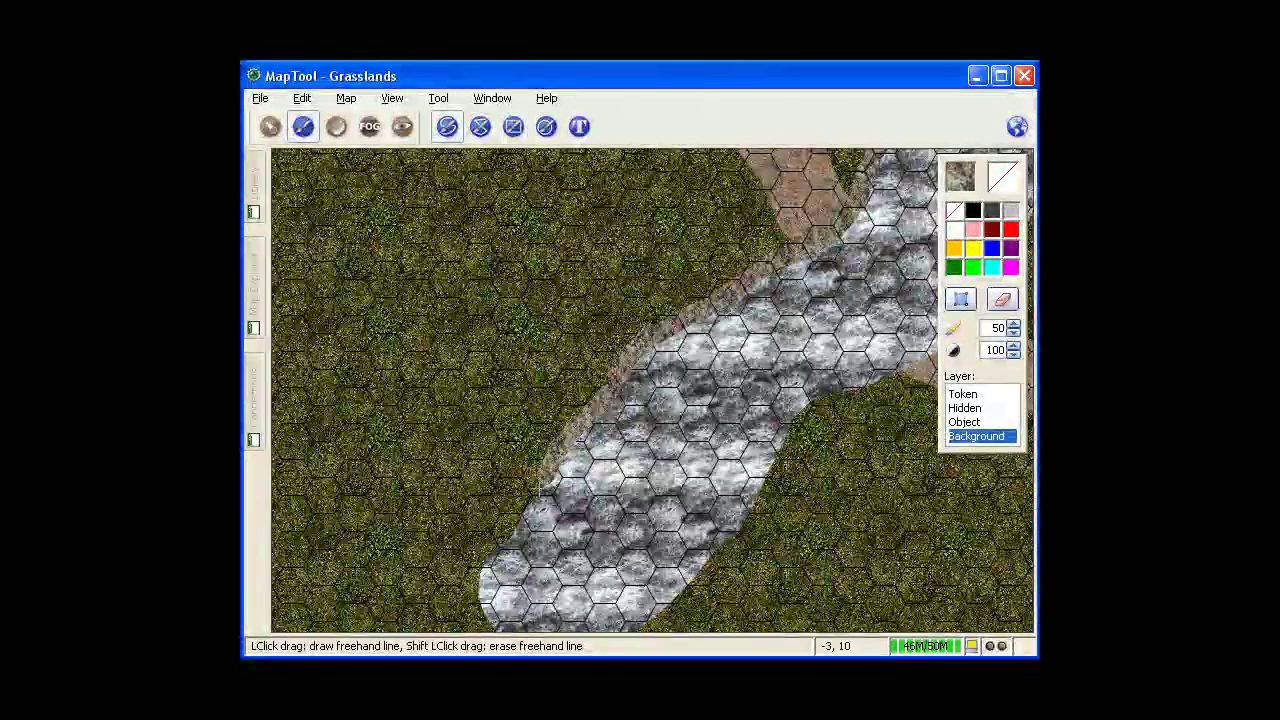
- Paint a matching narrow bank along the river's eastern edge, from its southern end up to the northern end
drag(691, 551, 696, 478)
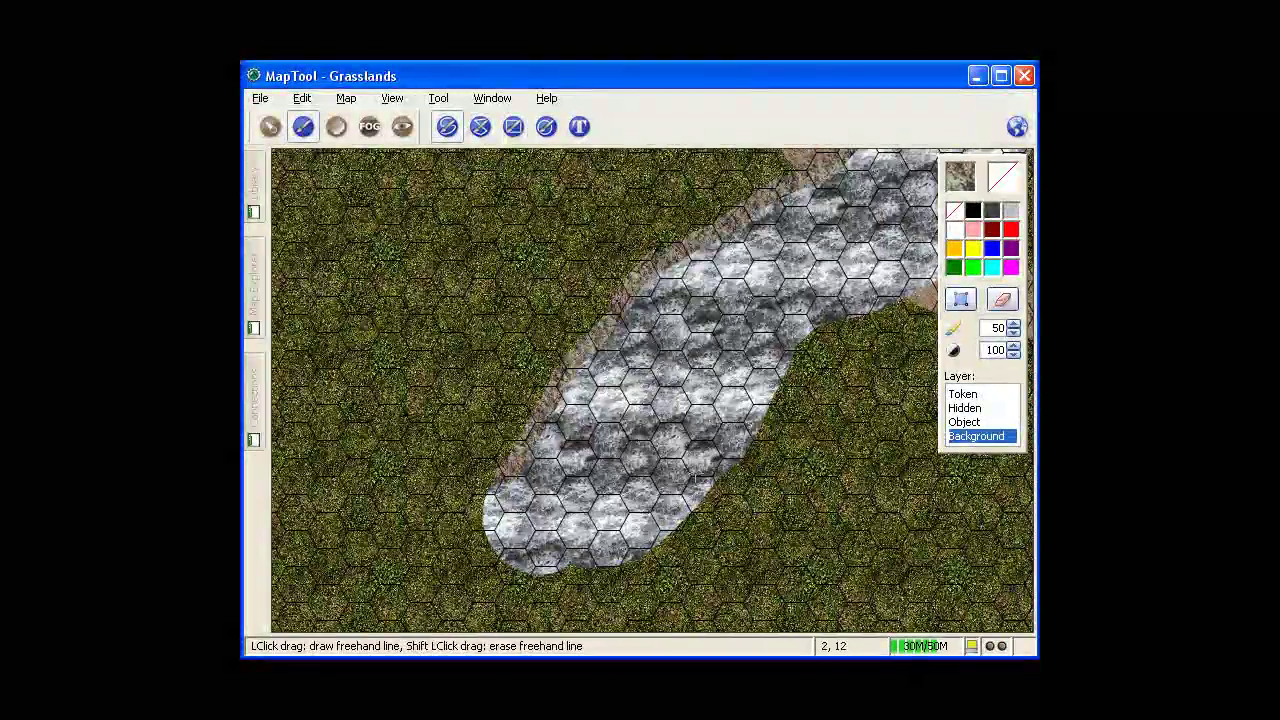
drag(648, 548, 845, 315)
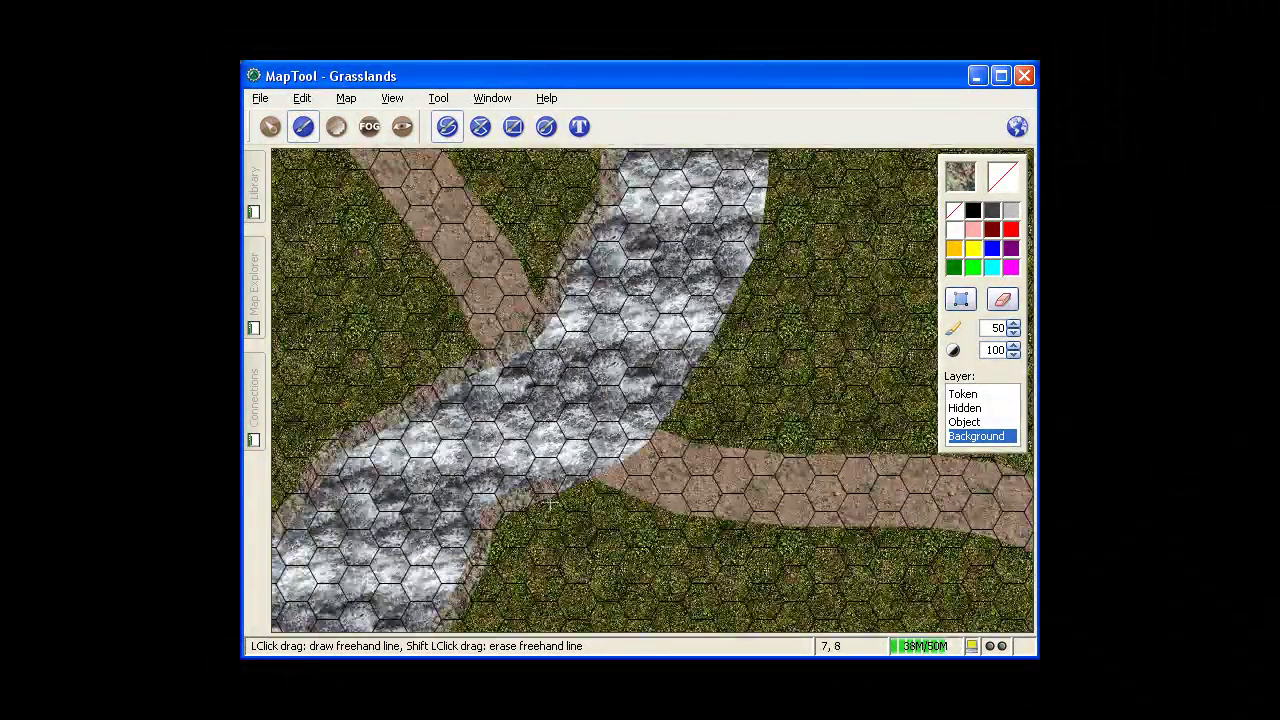
mouse_move(550, 503)
mouse_down()
mouse_move(656, 434)
mouse_move(699, 355)
mouse_up()
drag(690, 410, 755, 270)
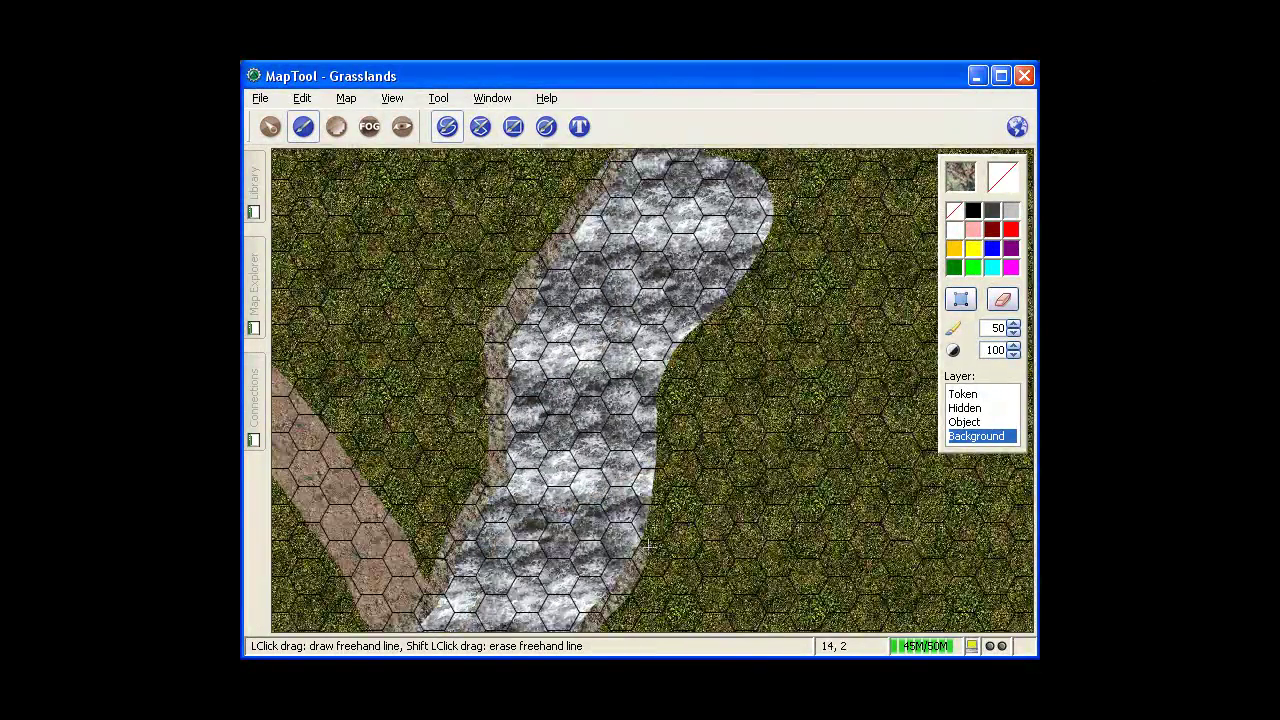
mouse_move(645, 530)
mouse_down()
mouse_move(668, 395)
mouse_move(768, 215)
mouse_up()
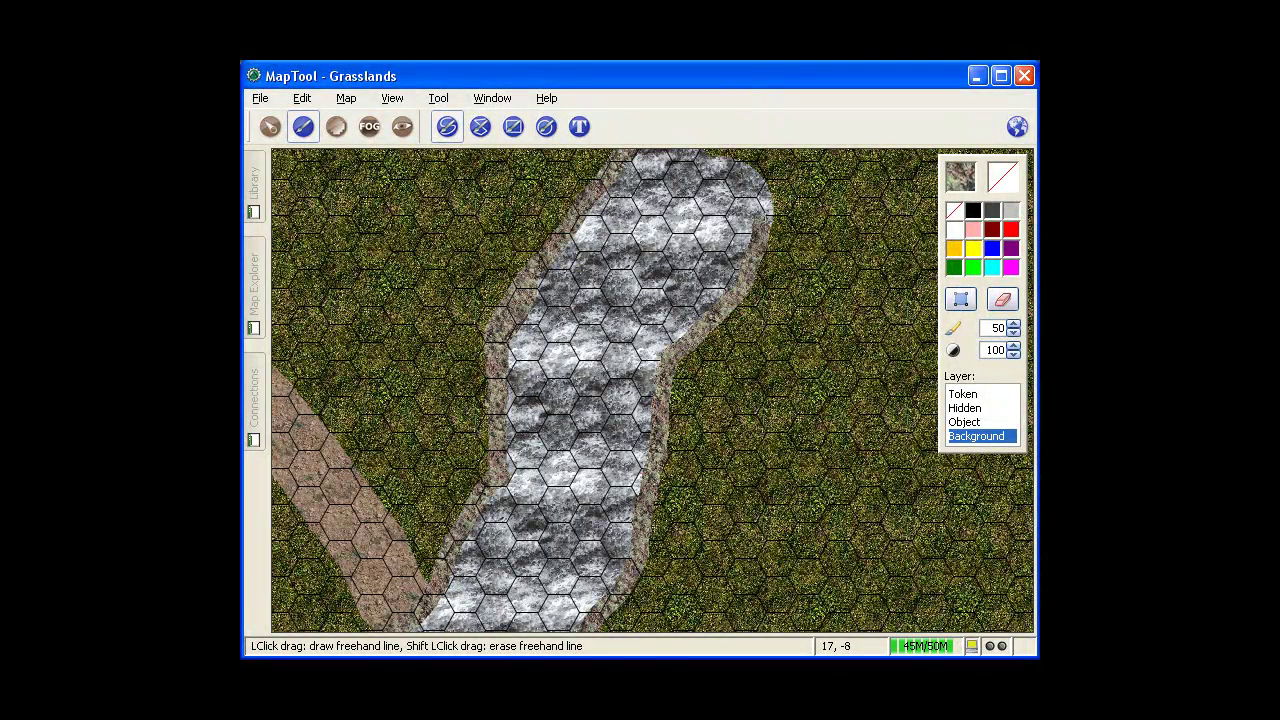
- Stop drawing and open the Stone bridges folder under Structures > Bridges in the Resource Library
click(269, 128)
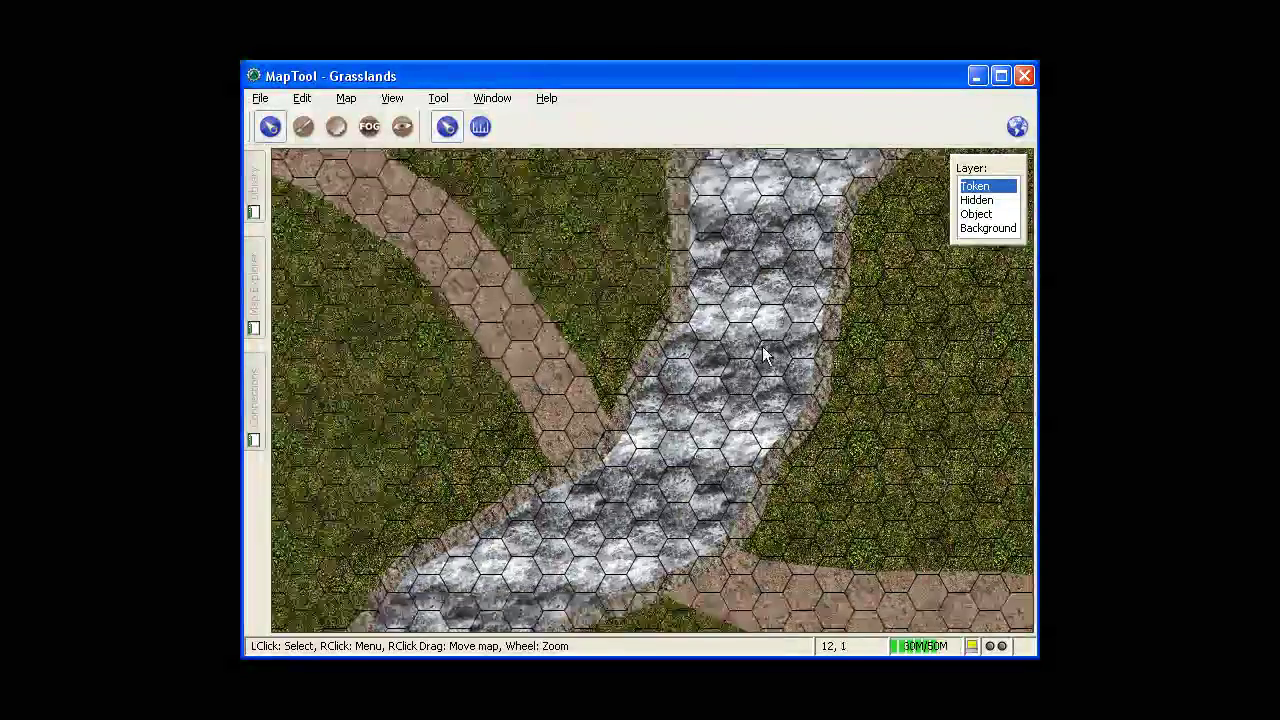
scroll(762, 354, down, 3)
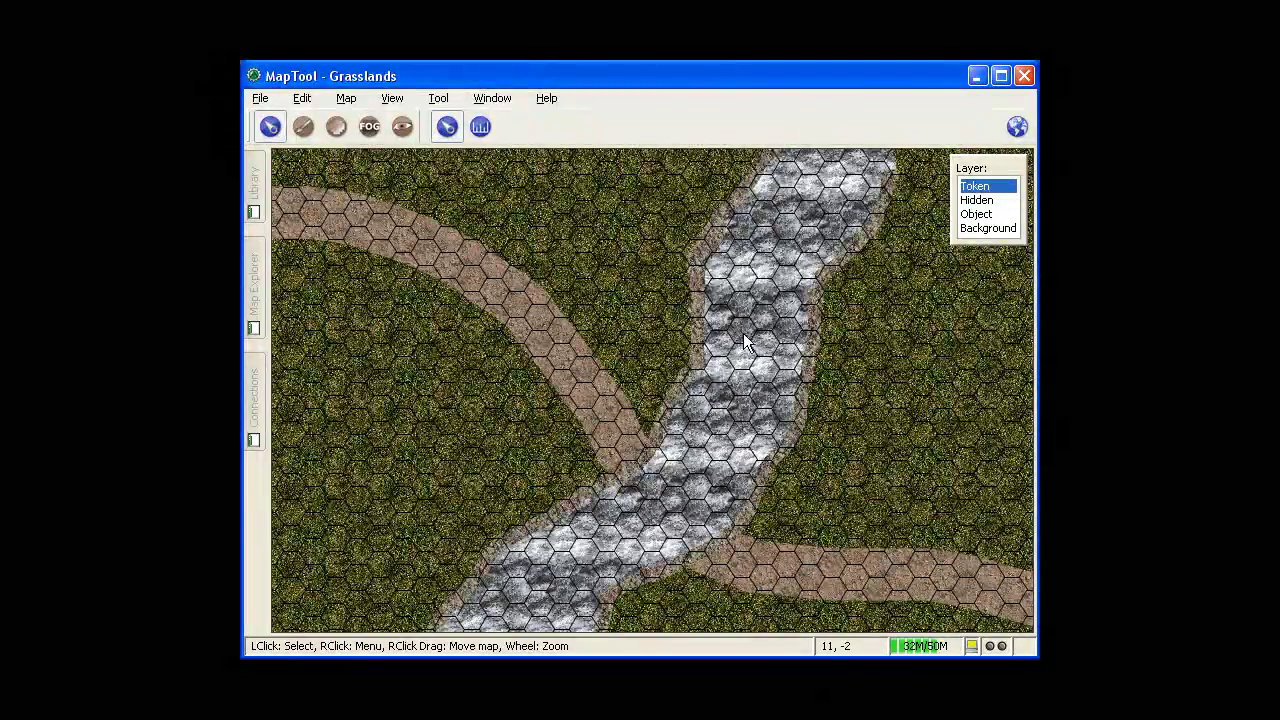
click(255, 190)
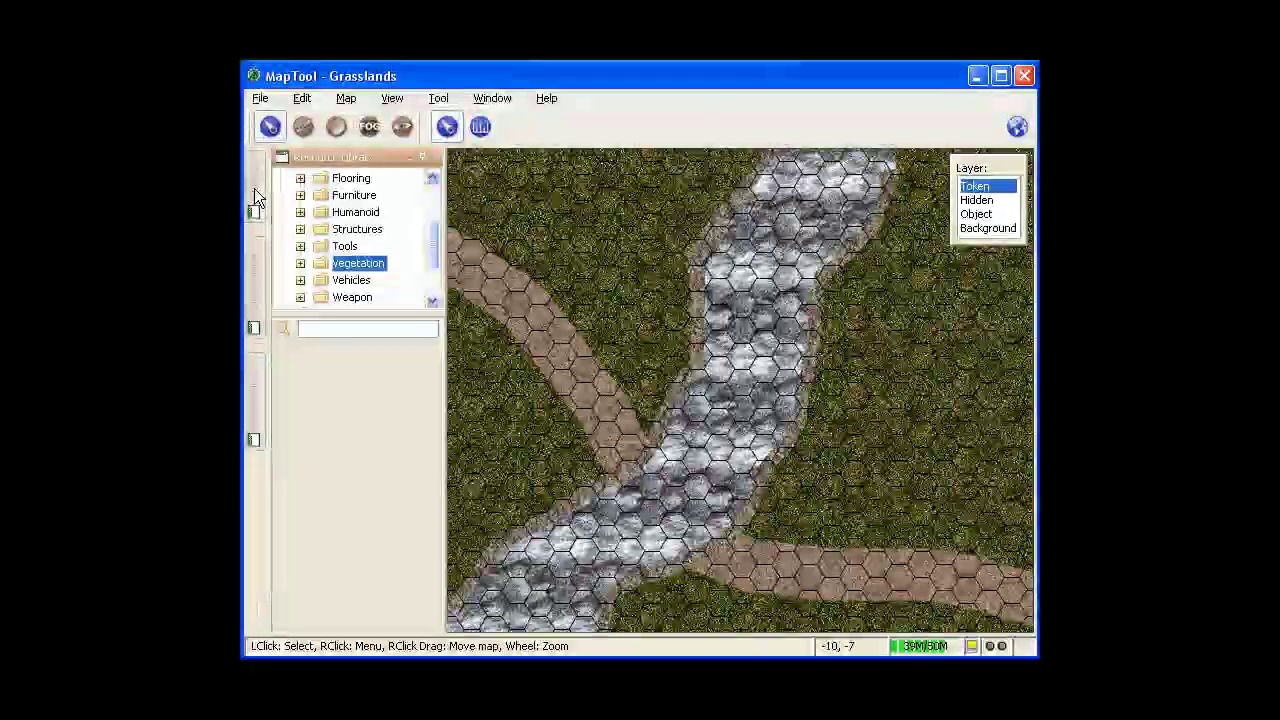
scroll(425, 238, up, 1)
click(344, 264)
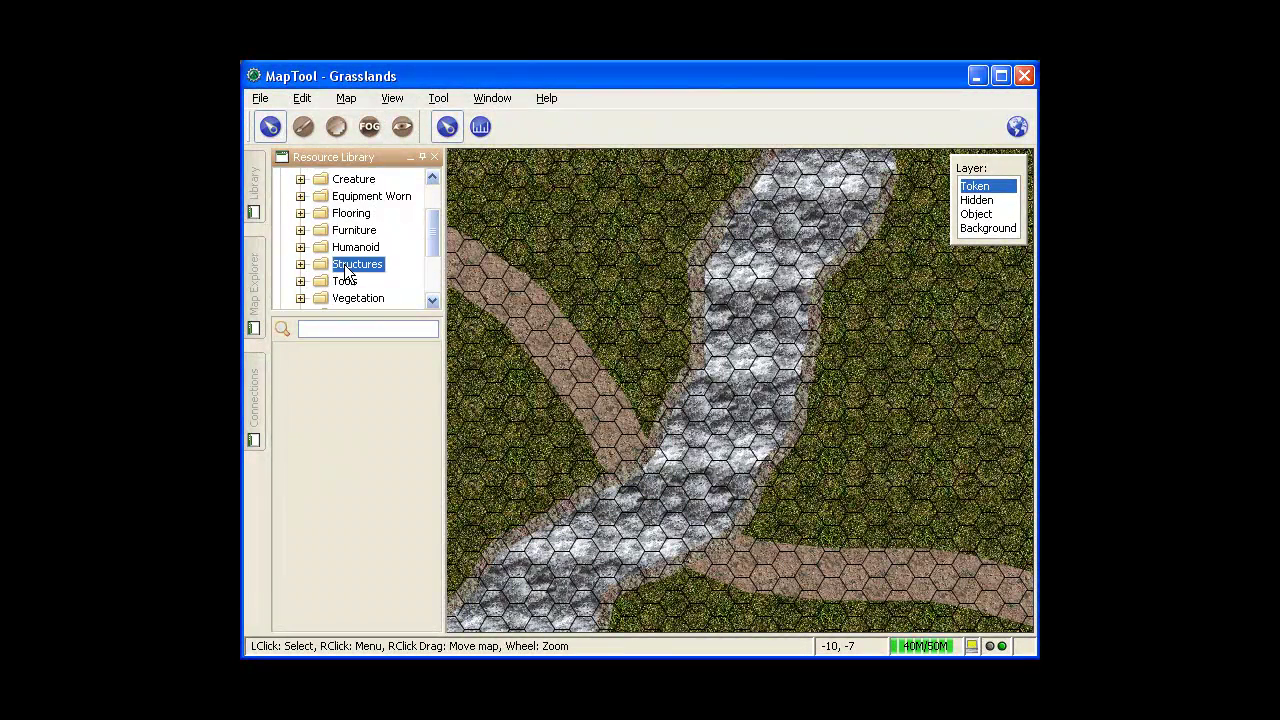
click(300, 264)
click(362, 194)
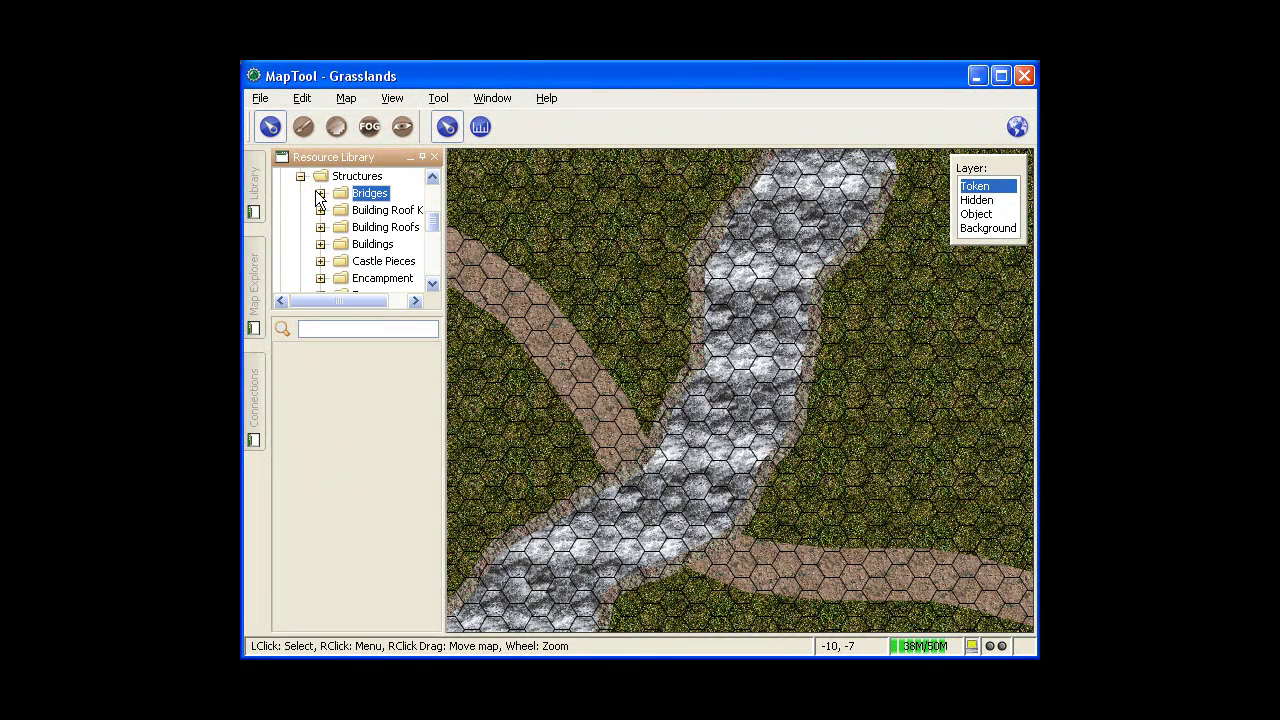
click(320, 193)
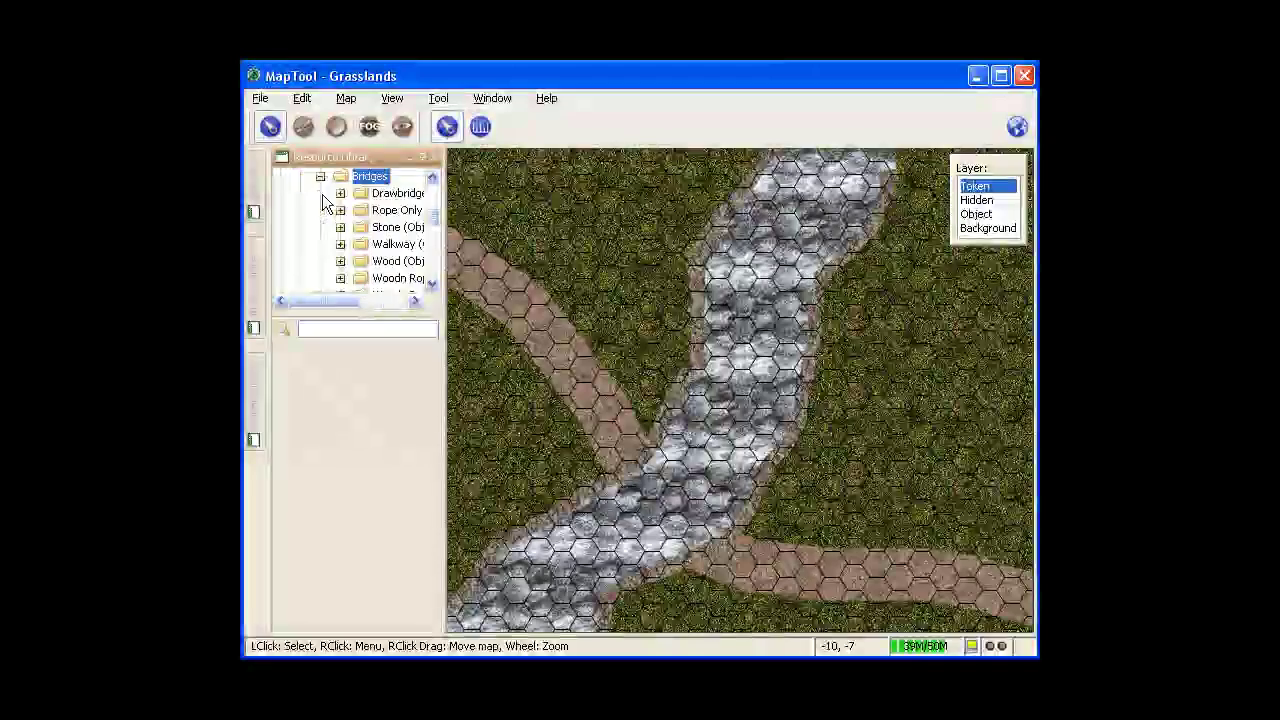
click(393, 229)
drag(362, 447, 706, 538)
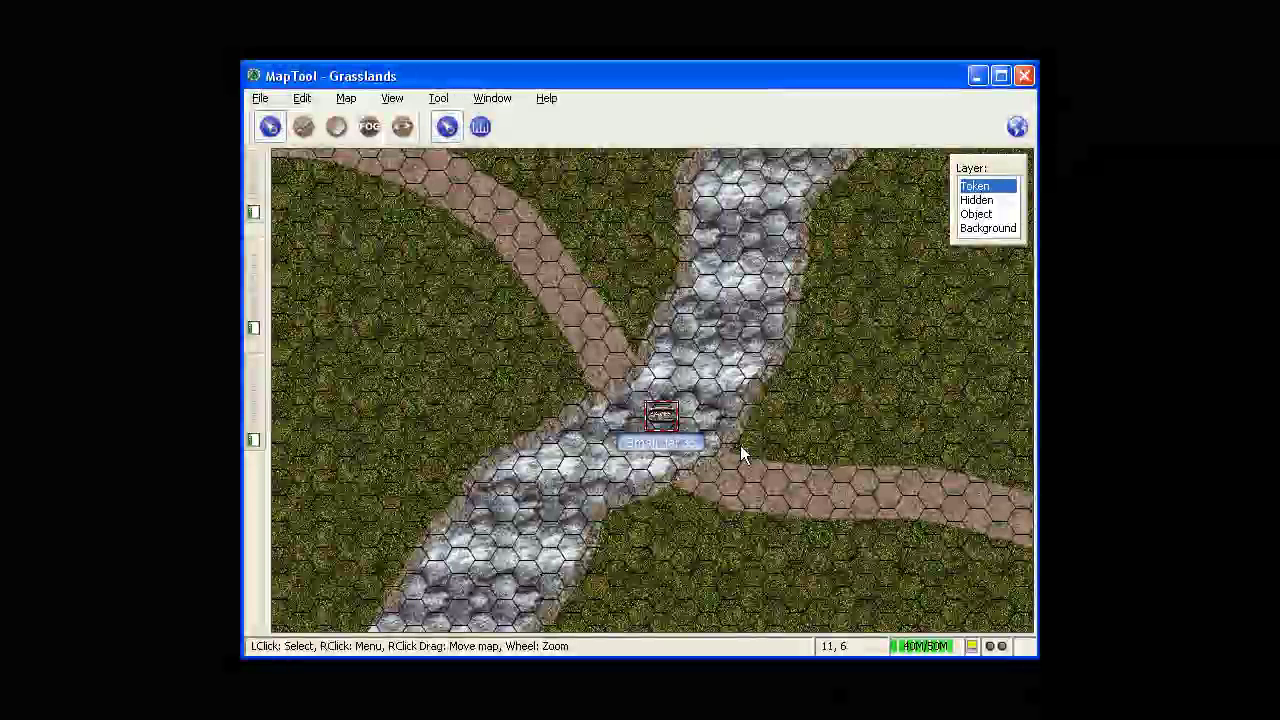
key(Delete)
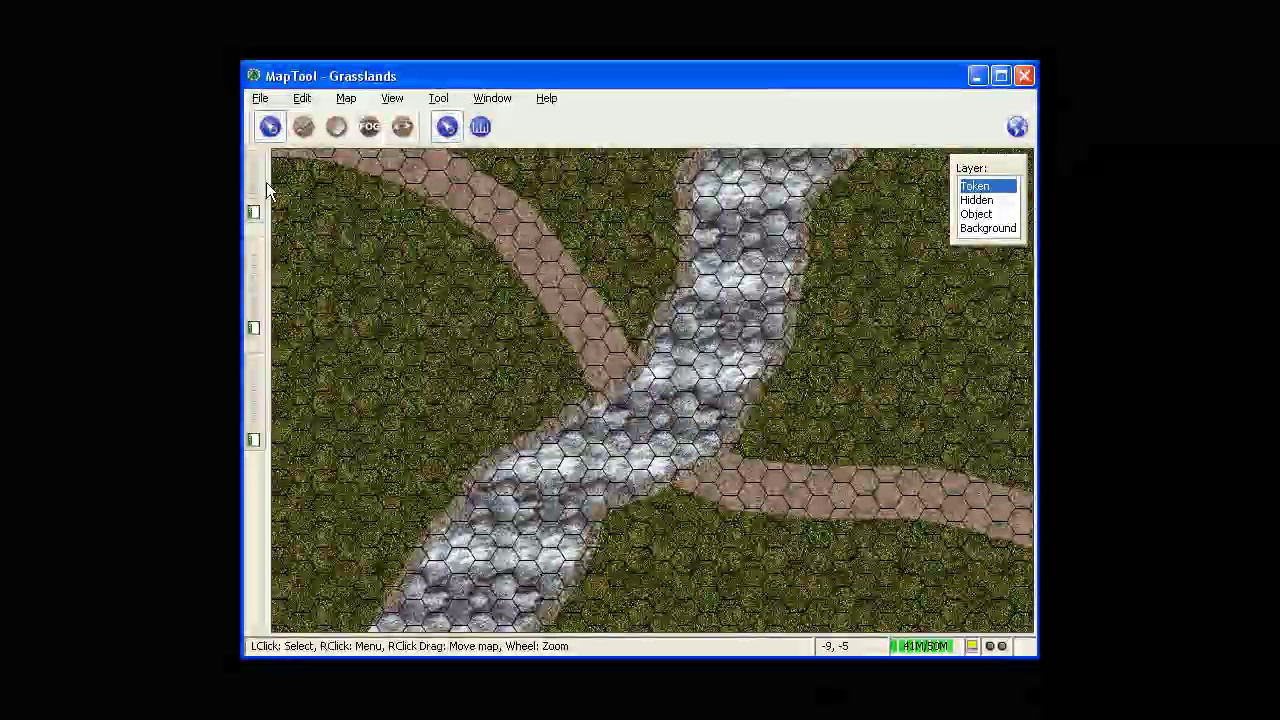
- Place the Small_tar stone bridge on the Background layer, over the river near the eastern part of the dirt path
mouse_move(256, 180)
click(986, 228)
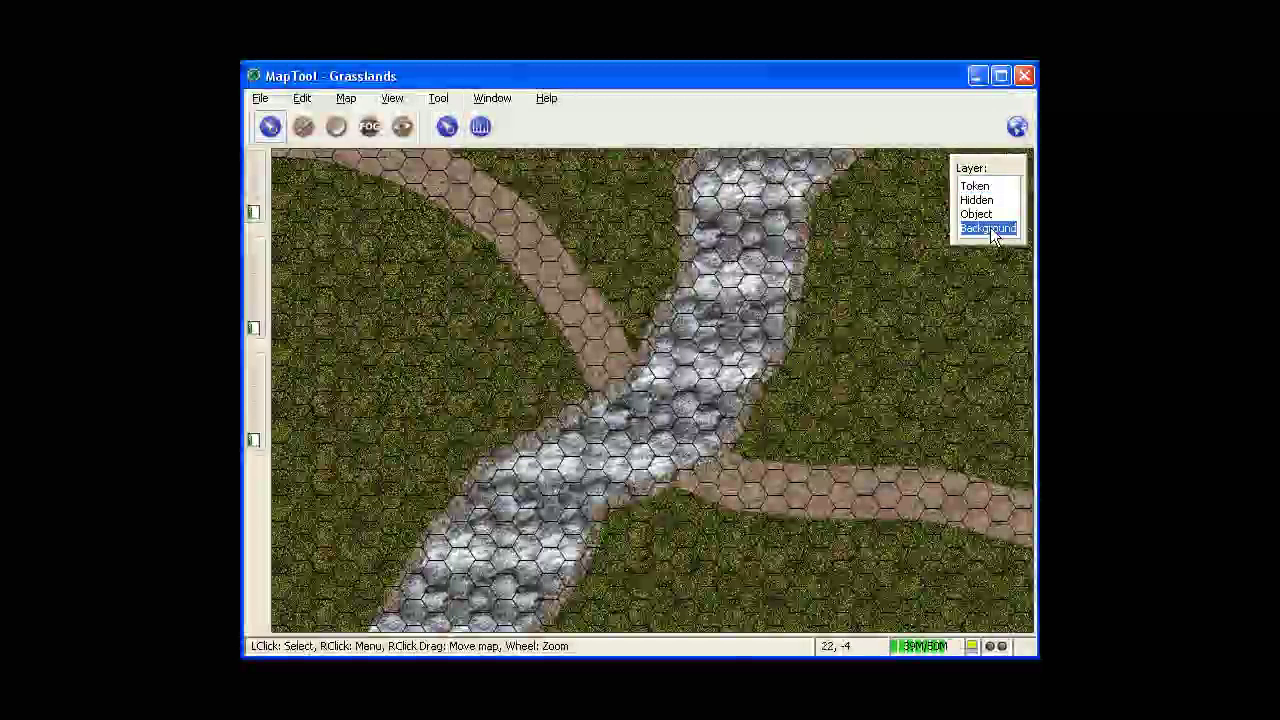
mouse_move(261, 189)
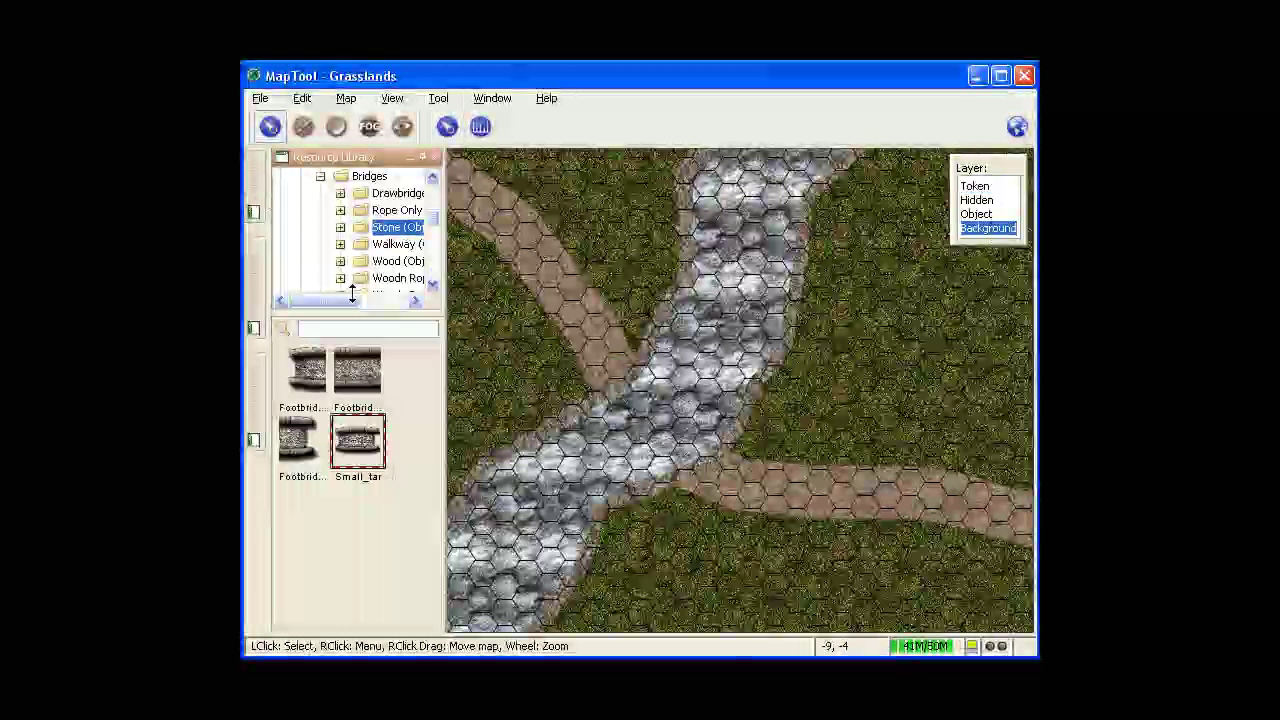
drag(354, 440, 789, 513)
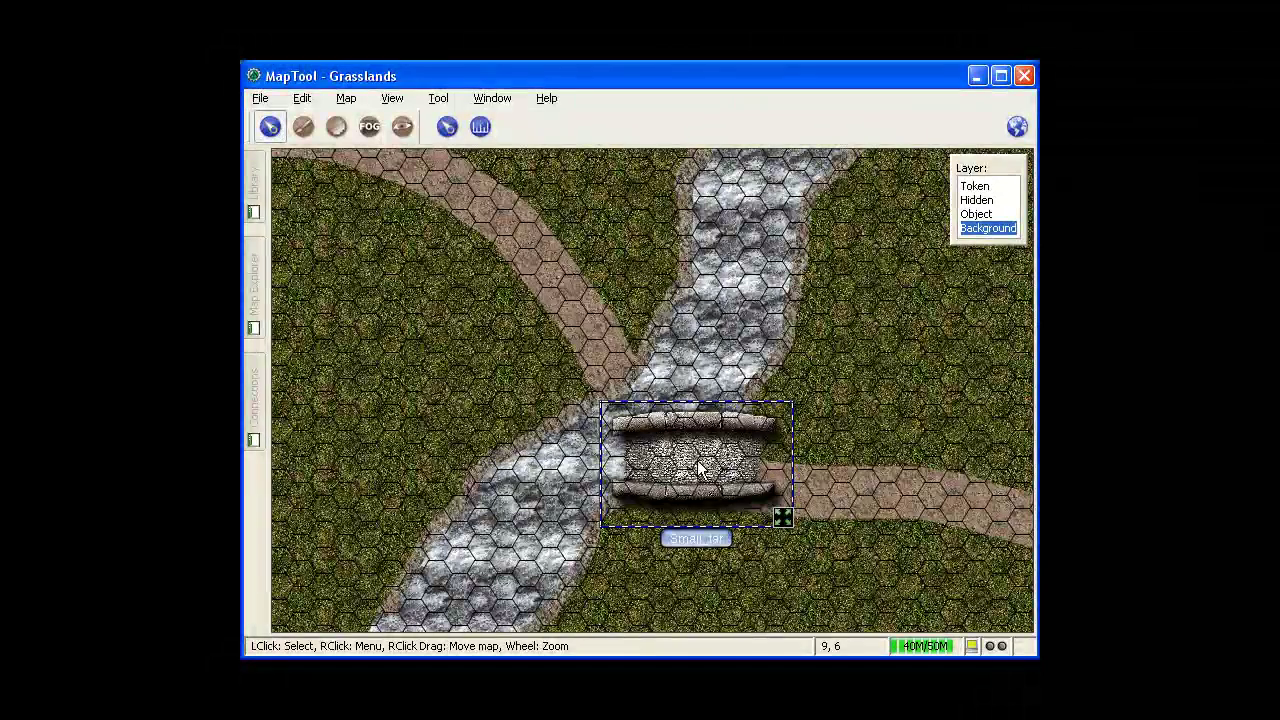
- Rotate the stone bridge diagonally and move it so it spans the river and joins both ends of the dirt path
scroll(698, 468, up, 10)
scroll(693, 468, down, 2)
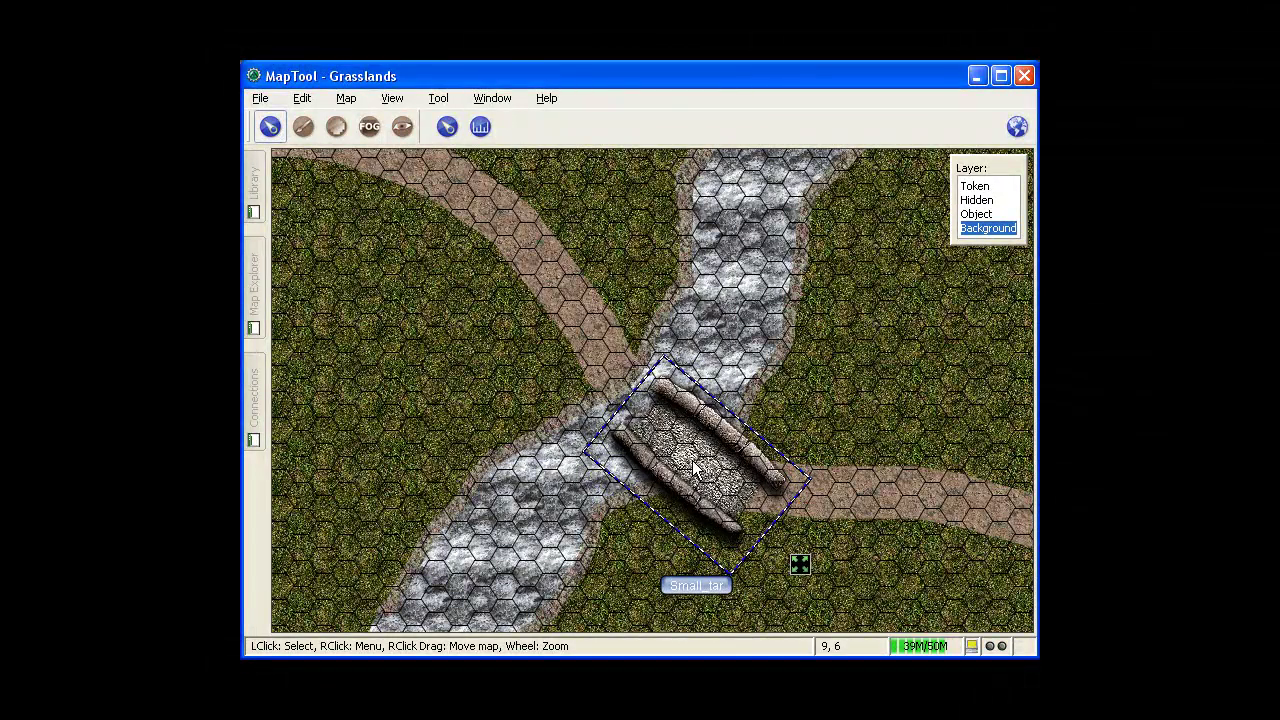
drag(693, 468, 649, 431)
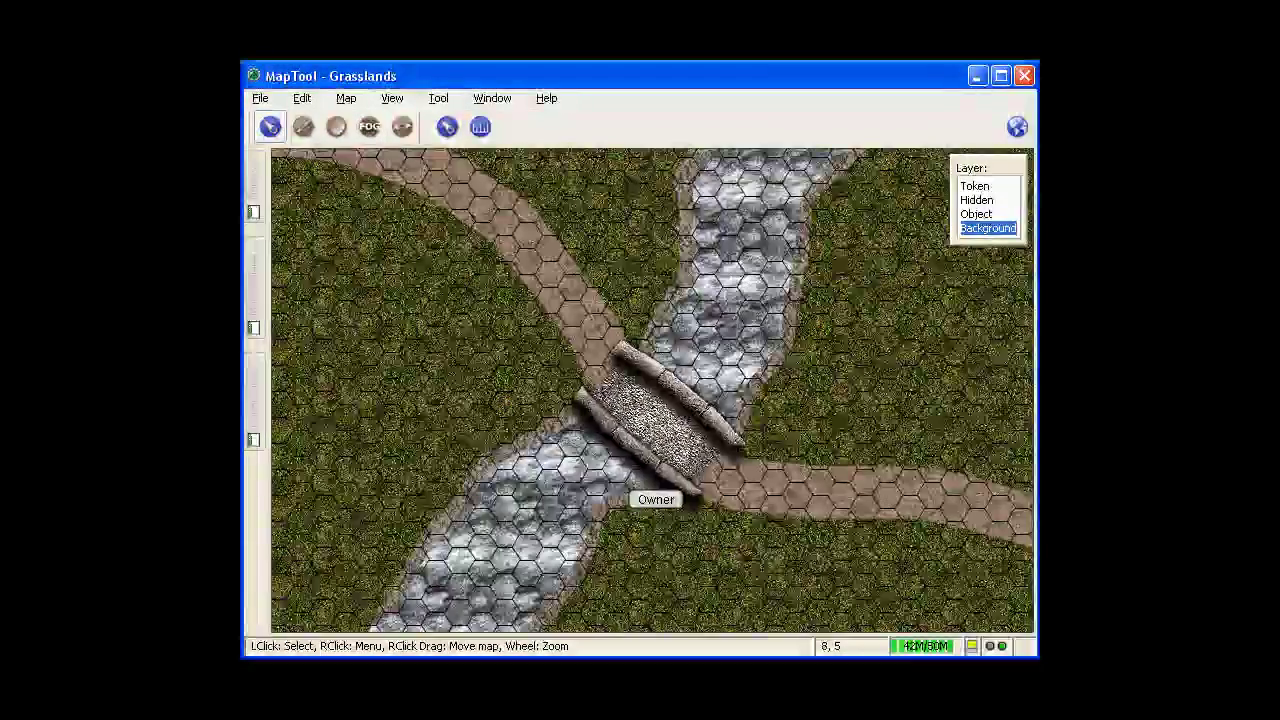
click(657, 430)
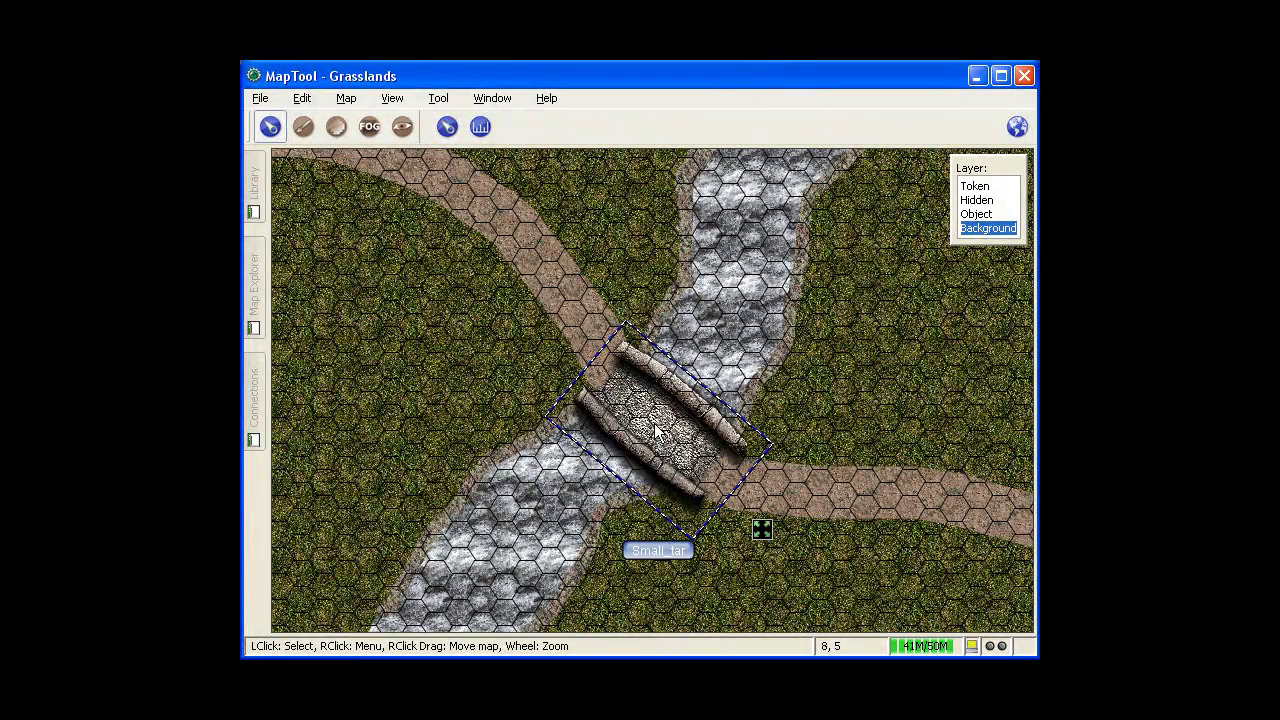
scroll(657, 430, down, 1)
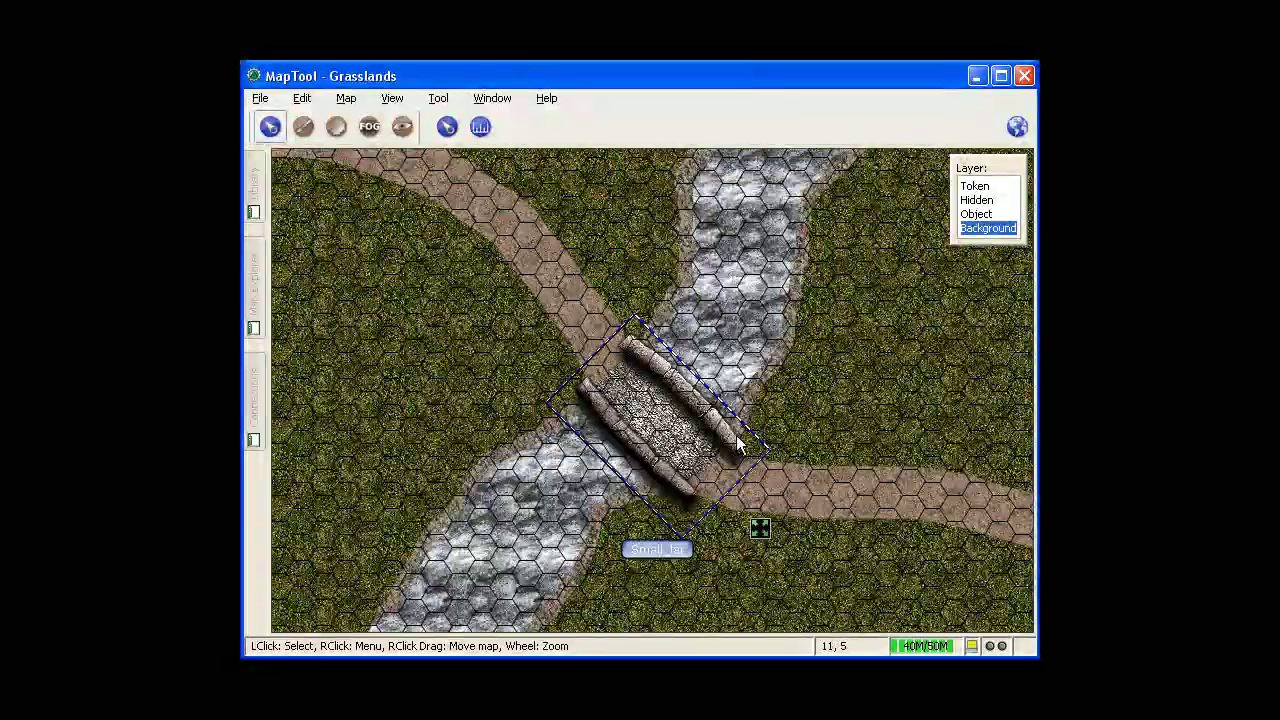
click(780, 430)
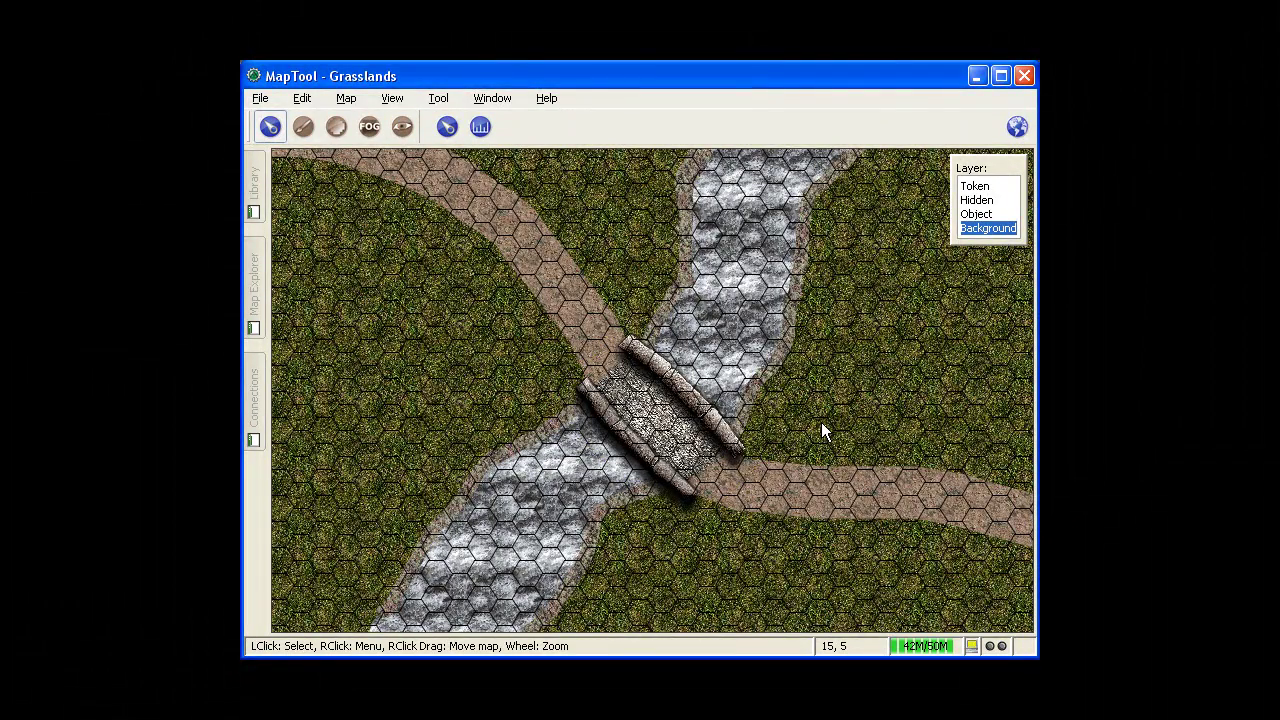
- Collapse the Bridges and Structures folders and open the General 1 folder under Vegetation > Bushes in the Resource Library
scroll(820, 426, down, 3)
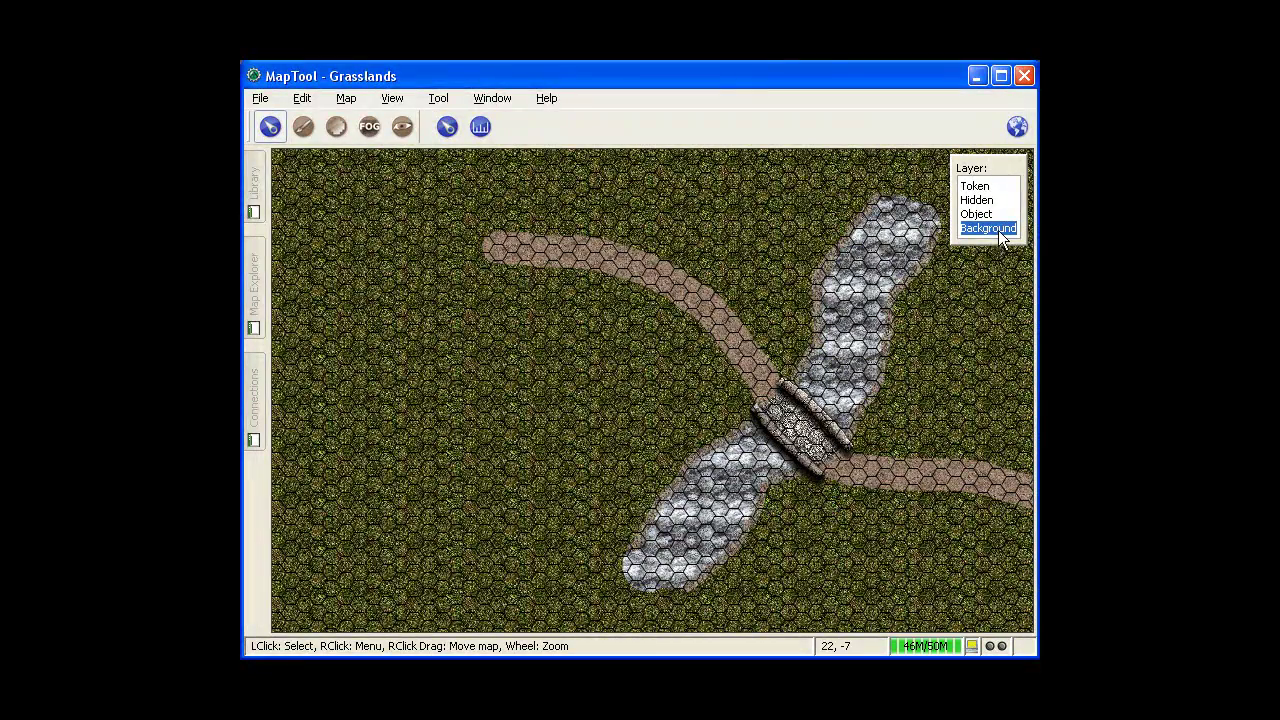
click(256, 184)
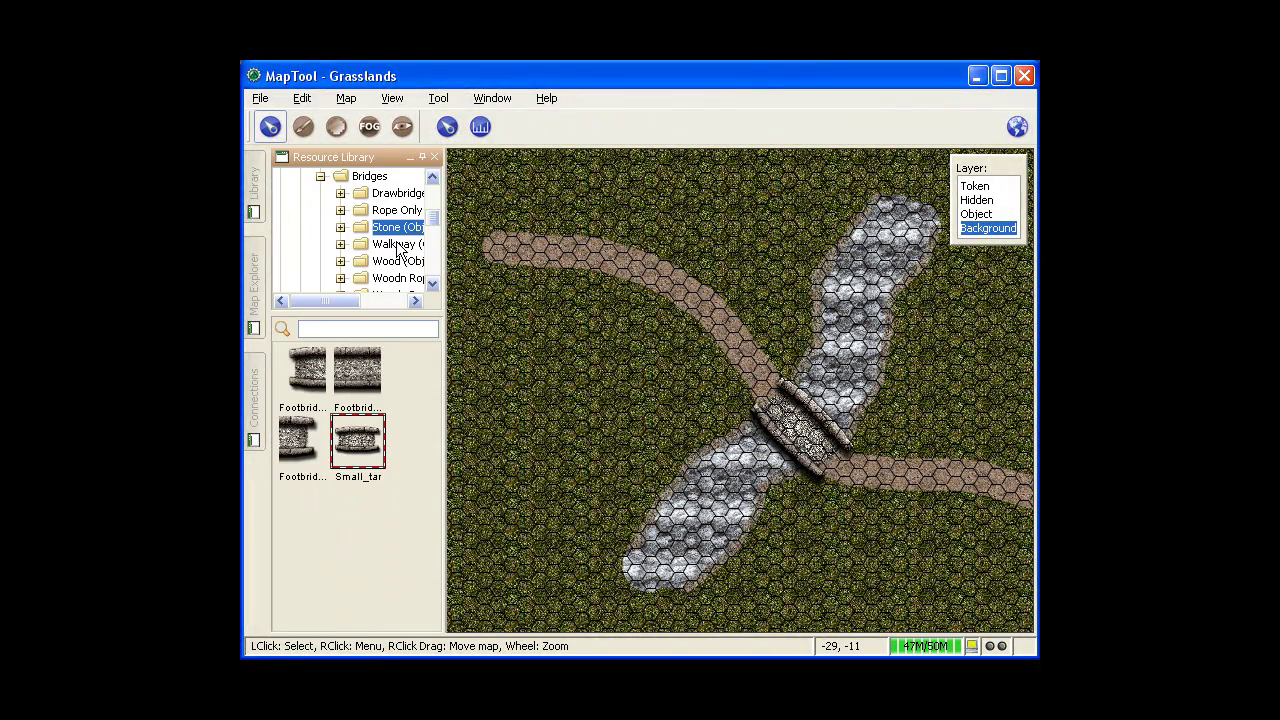
click(319, 178)
drag(434, 227, 433, 213)
click(300, 225)
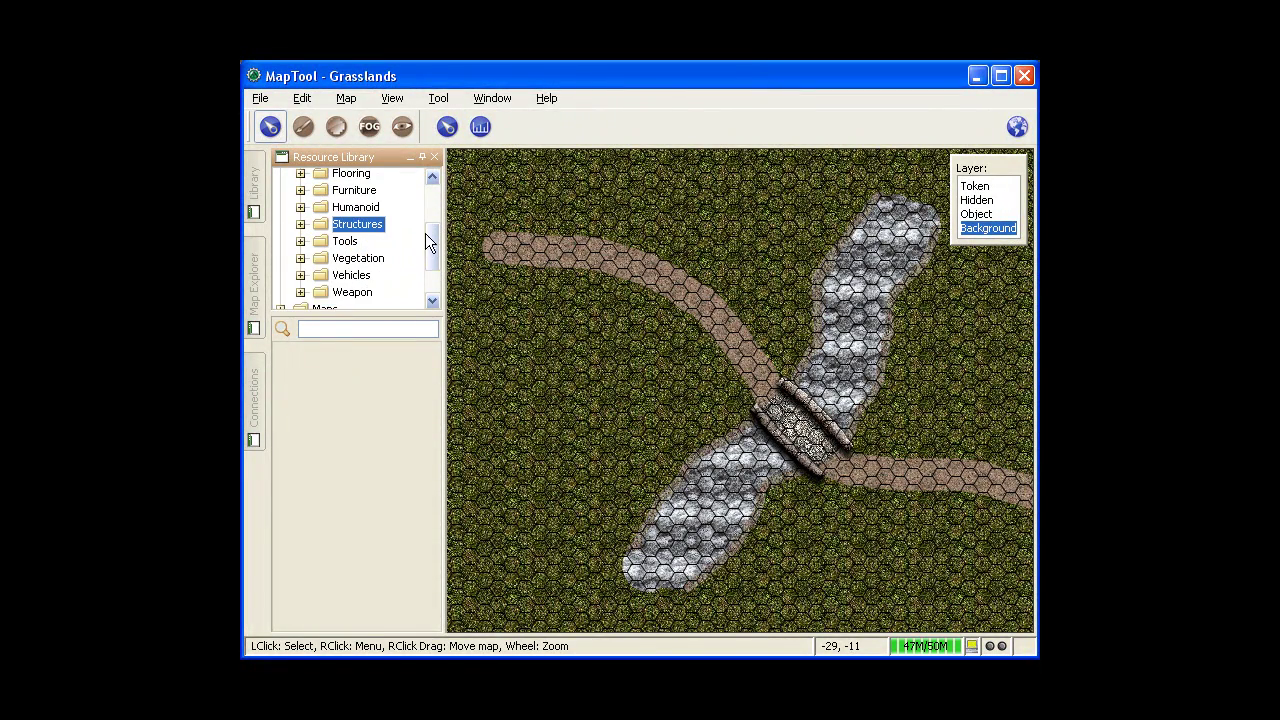
scroll(428, 240, down, 1)
click(372, 244)
click(301, 242)
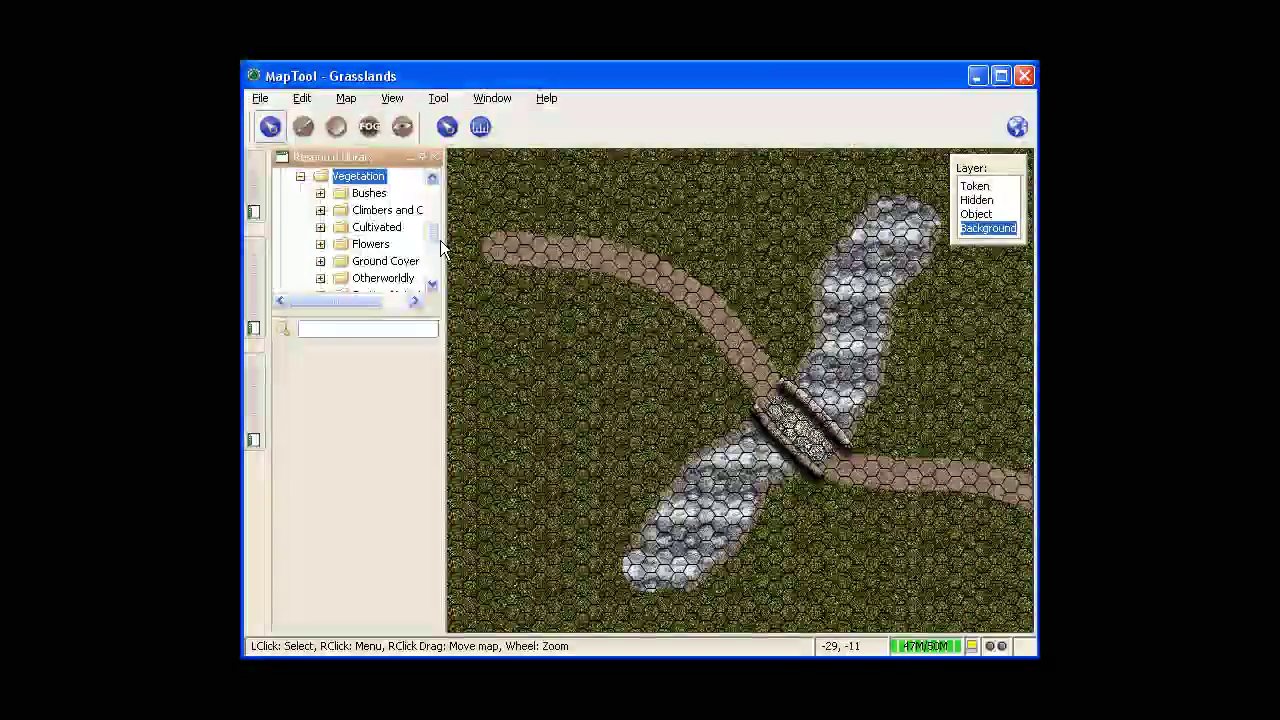
click(377, 210)
click(321, 208)
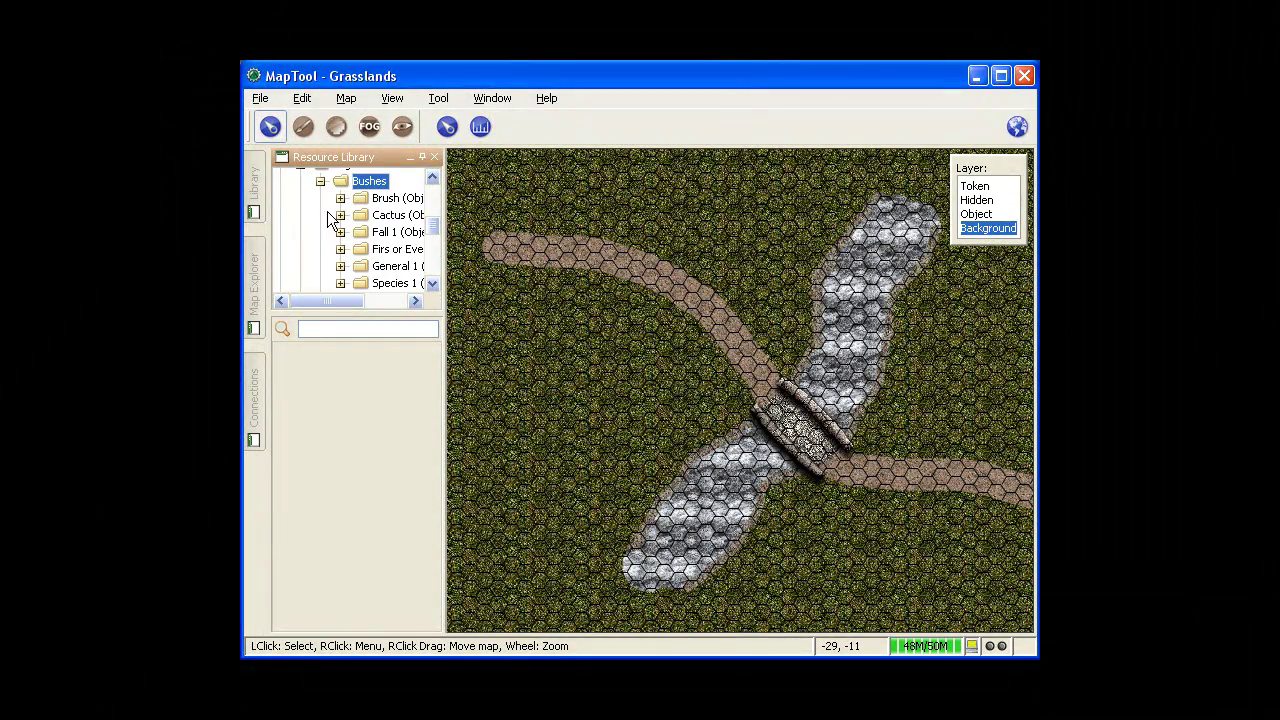
click(387, 268)
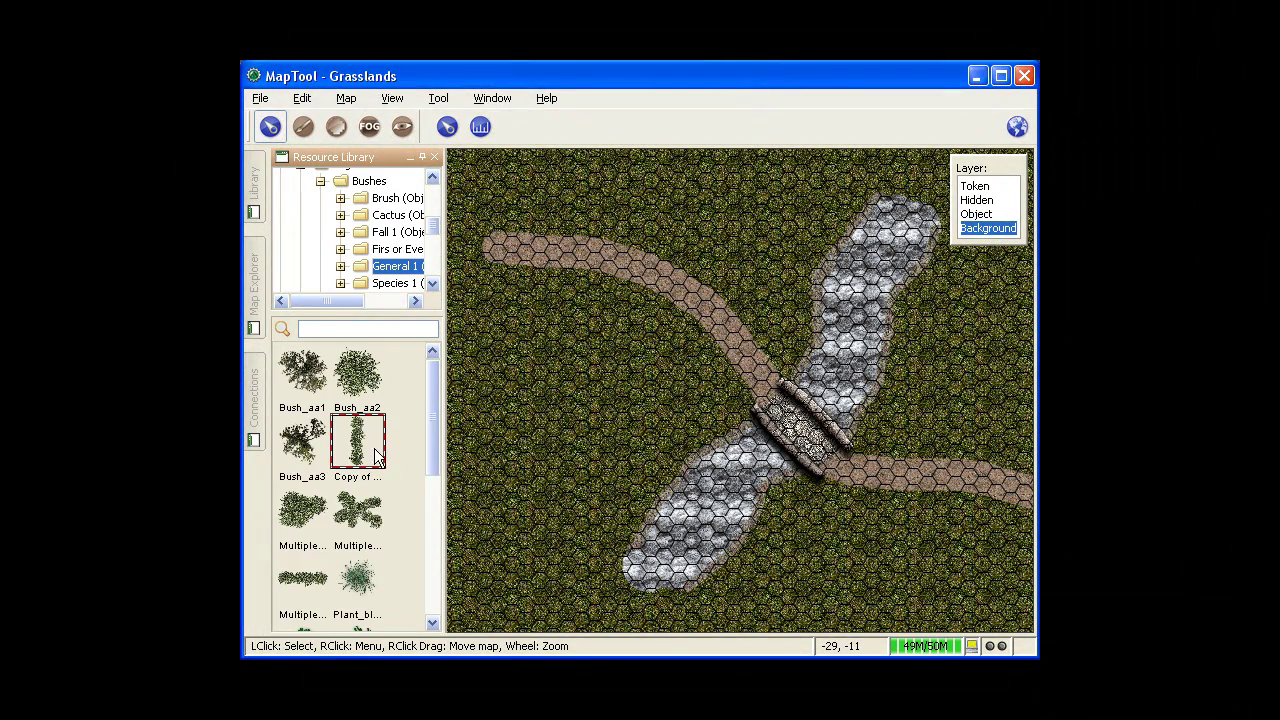
- Place the Plant_blu2 bush on the grass west of the bridge and shrink it to roughly half its size
drag(433, 407, 435, 485)
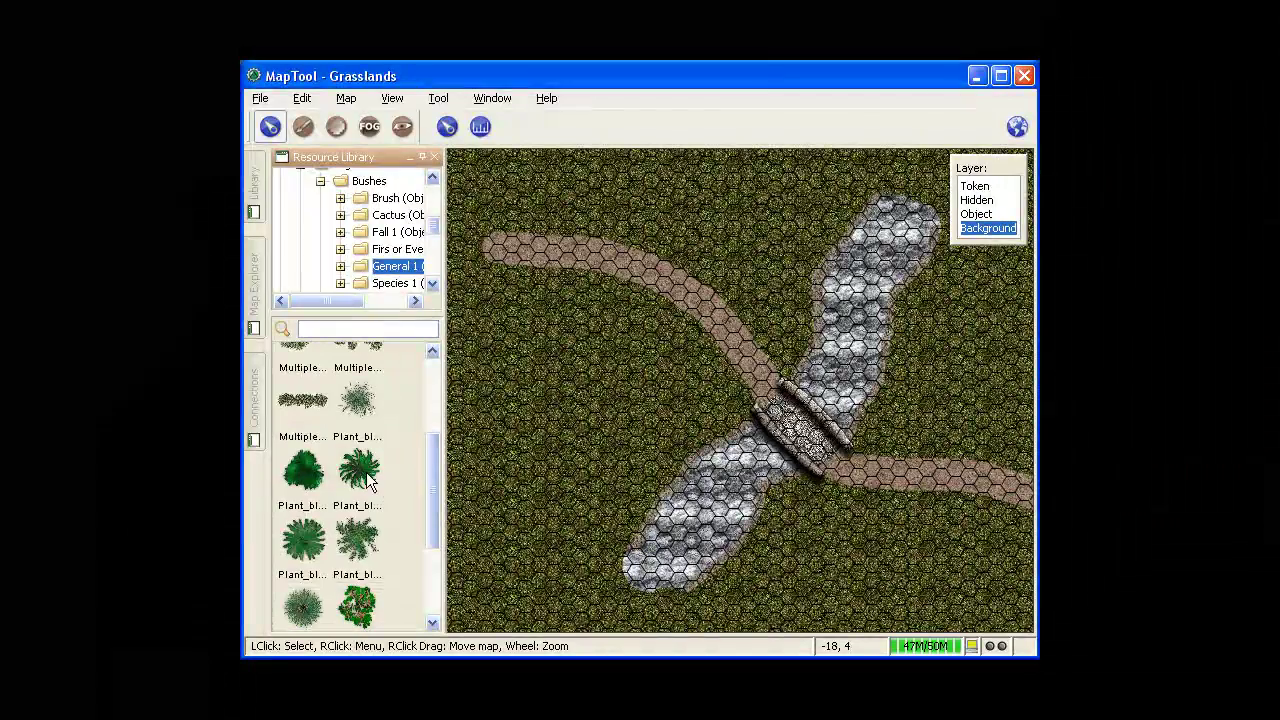
drag(601, 381, 641, 405)
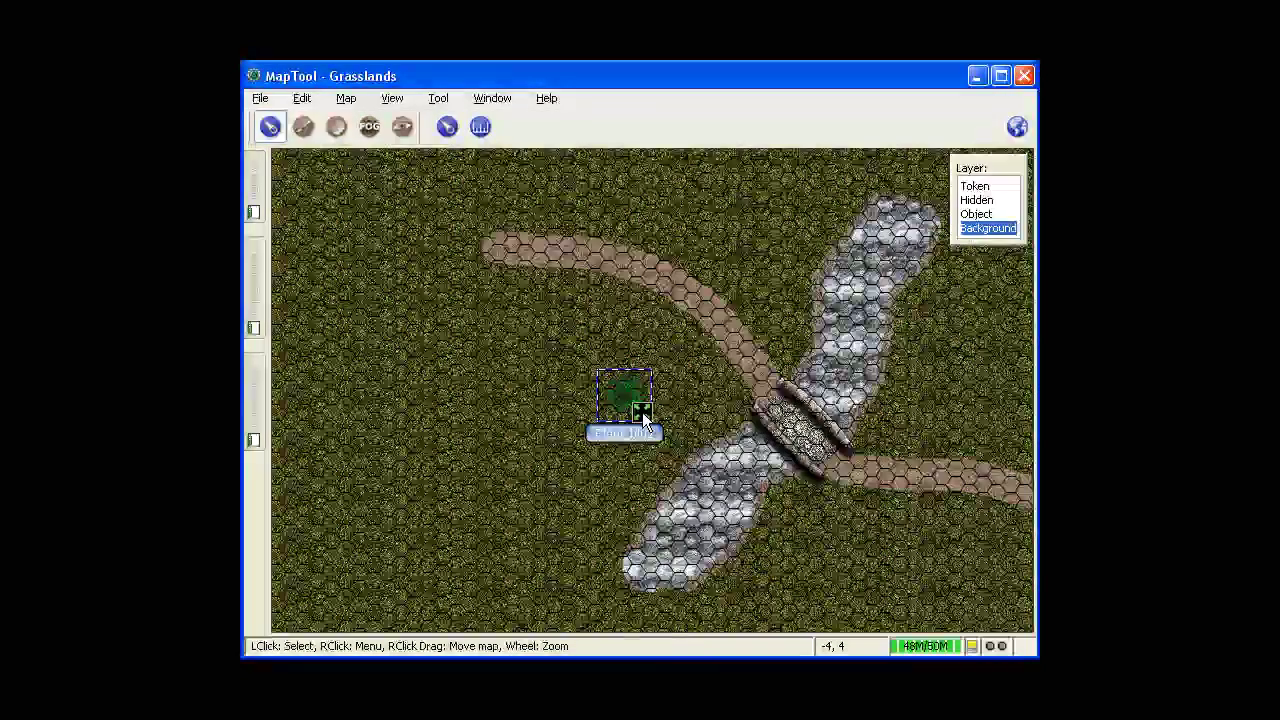
drag(645, 412, 619, 392)
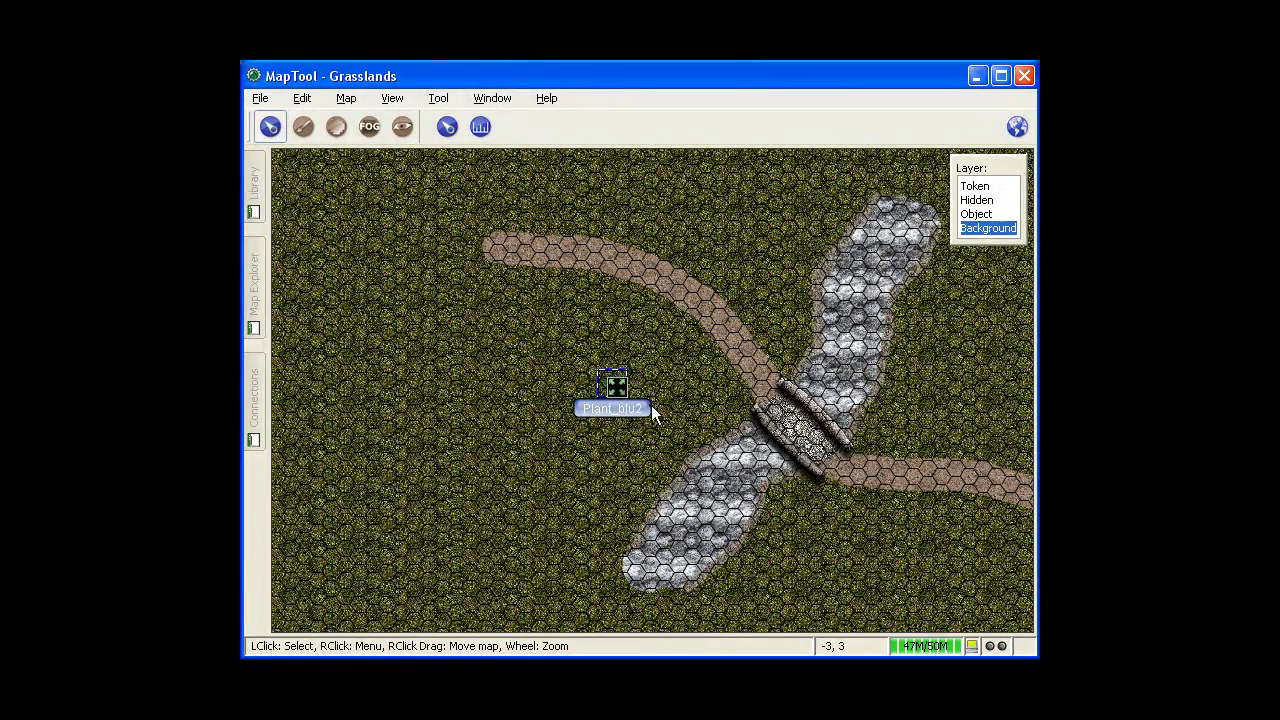
click(636, 412)
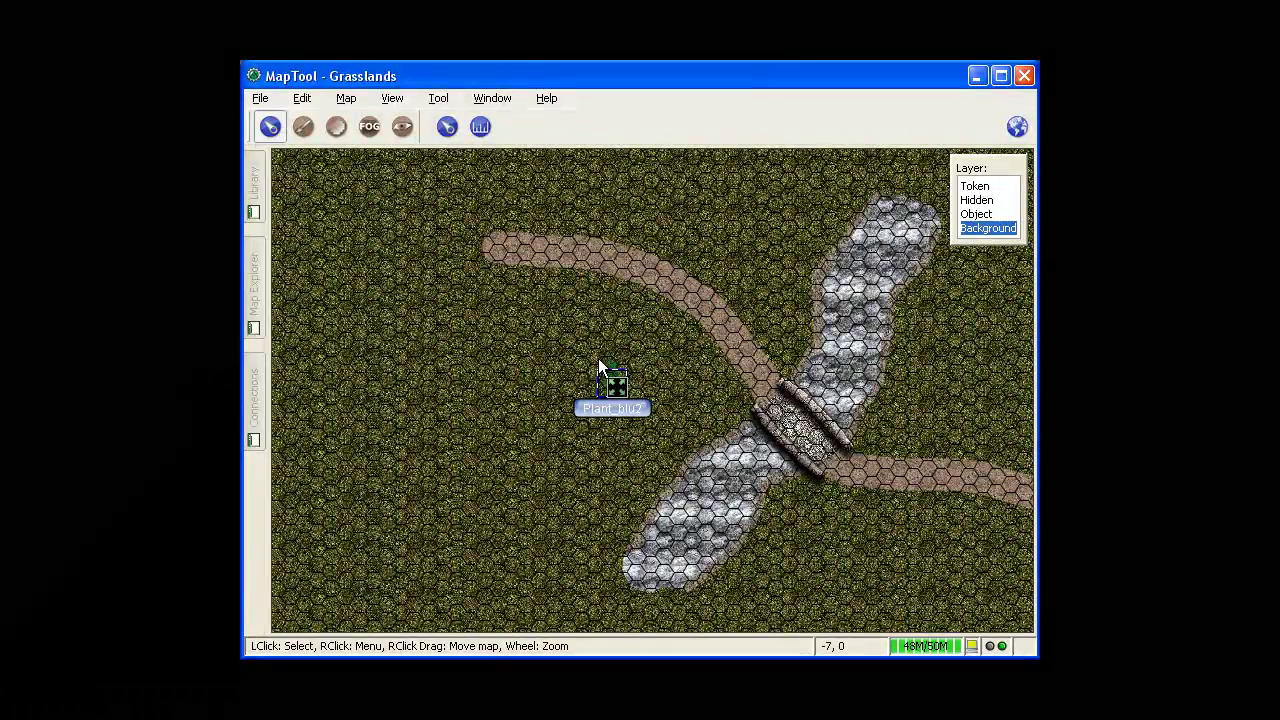
- Paste copies of the Plant_blu2 bush in small clusters on the grass south of the western dirt path
drag(600, 368, 583, 318)
key(ctrl+v)
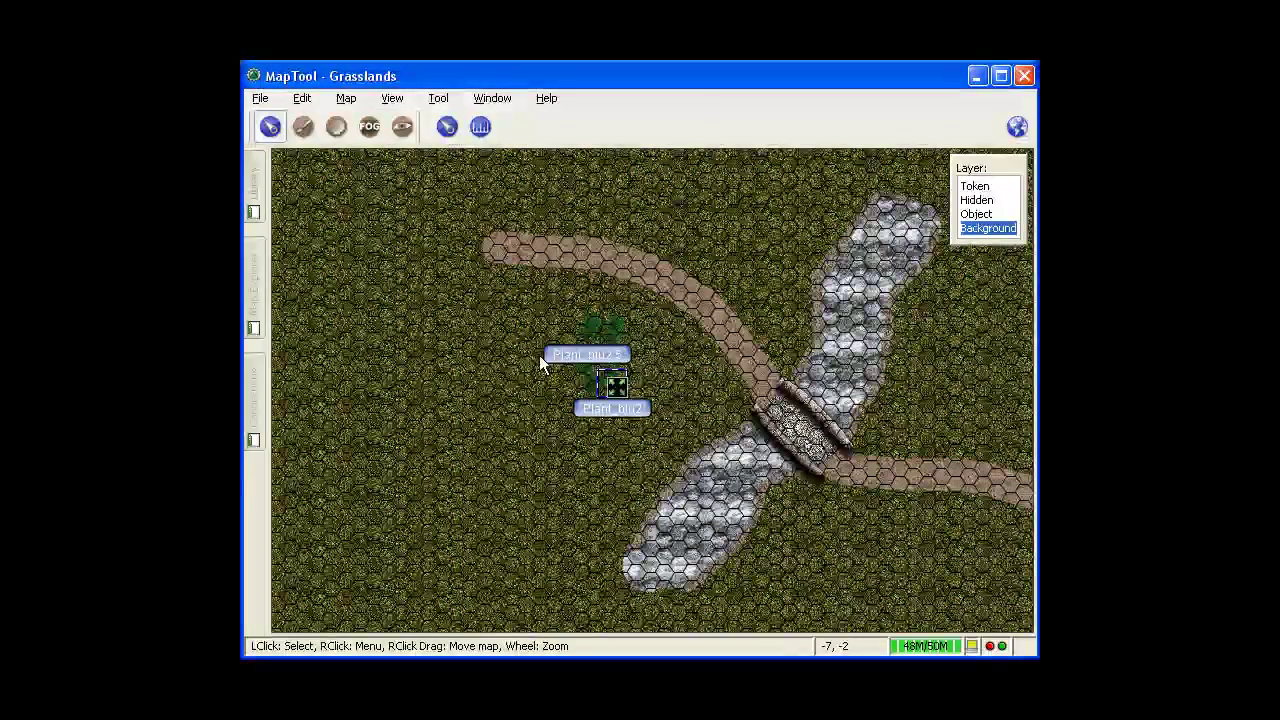
key(ctrl+v)
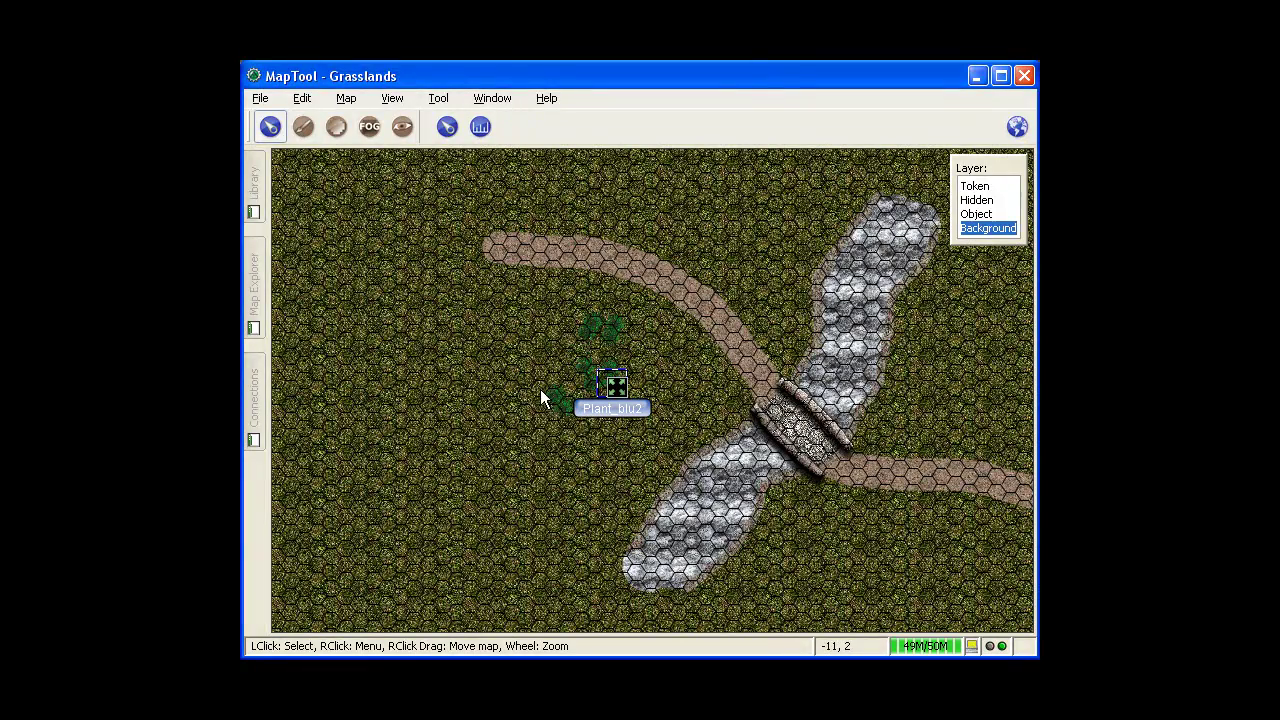
key(ctrl+v)
click(654, 377)
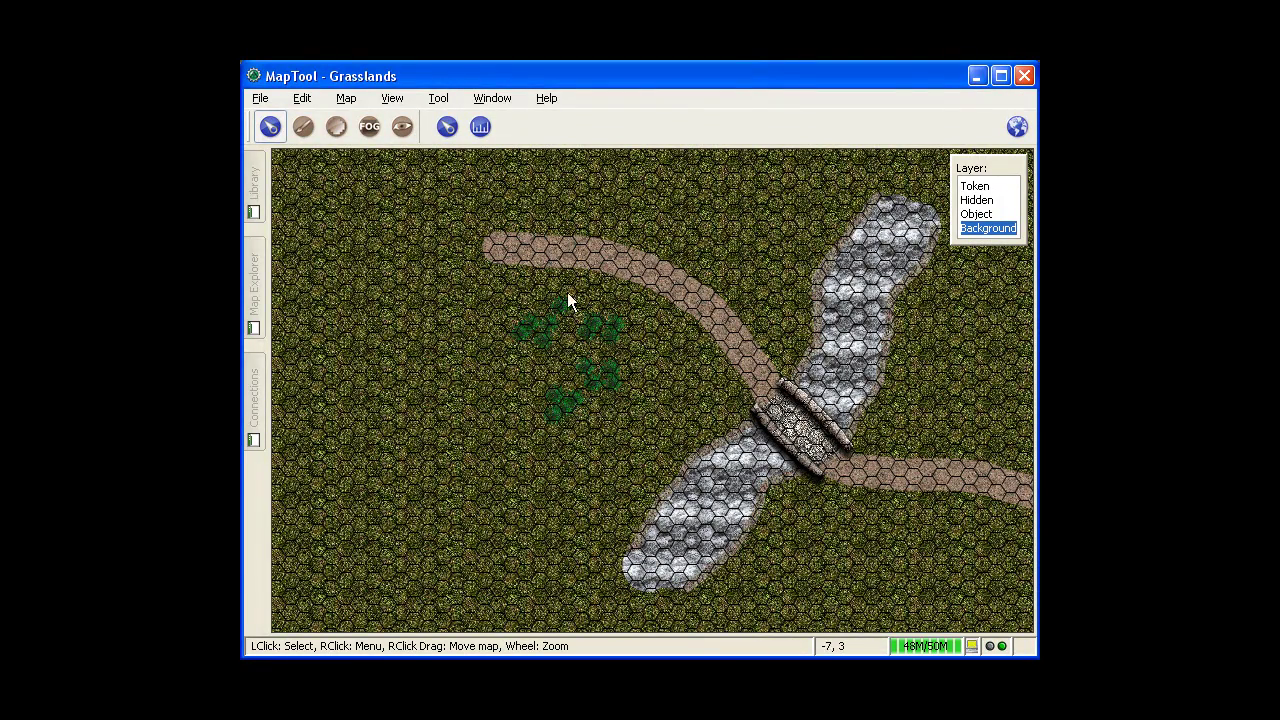
- Collapse the Bushes folder and expand the Trees folder under Vegetation in the Resource Library
mouse_move(259, 180)
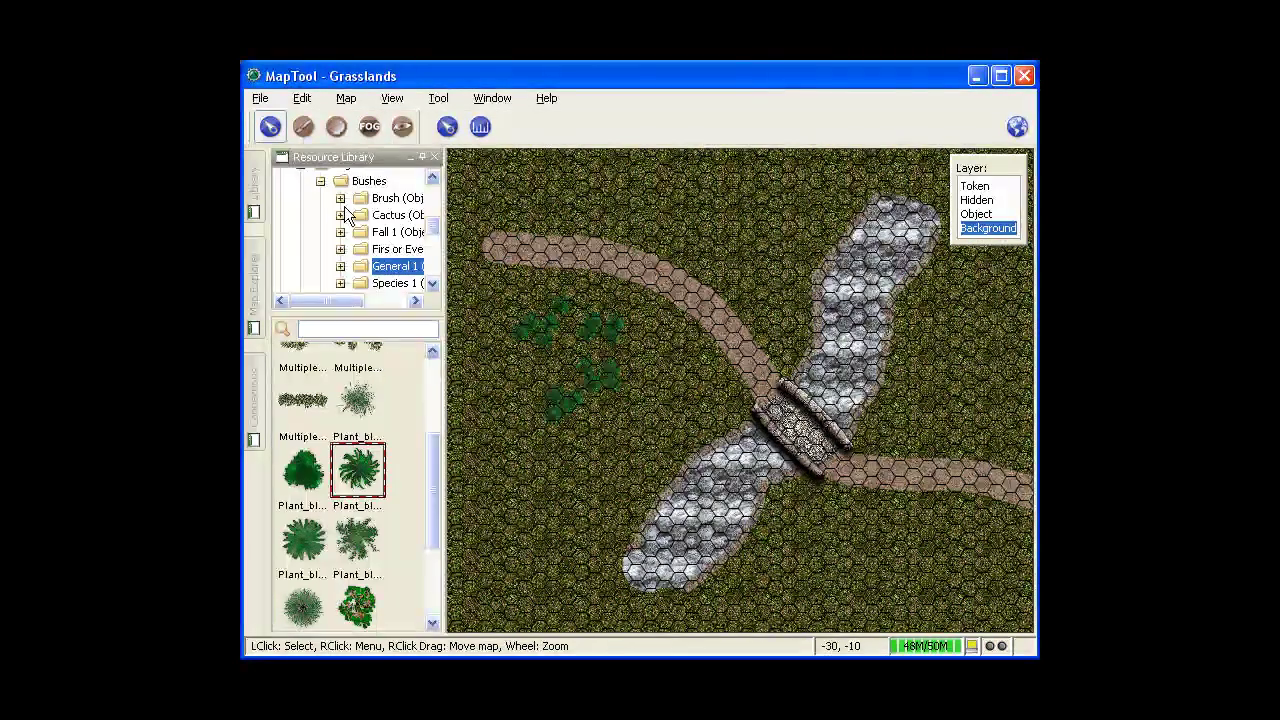
click(320, 181)
scroll(433, 239, down, 1)
scroll(433, 239, down, 3)
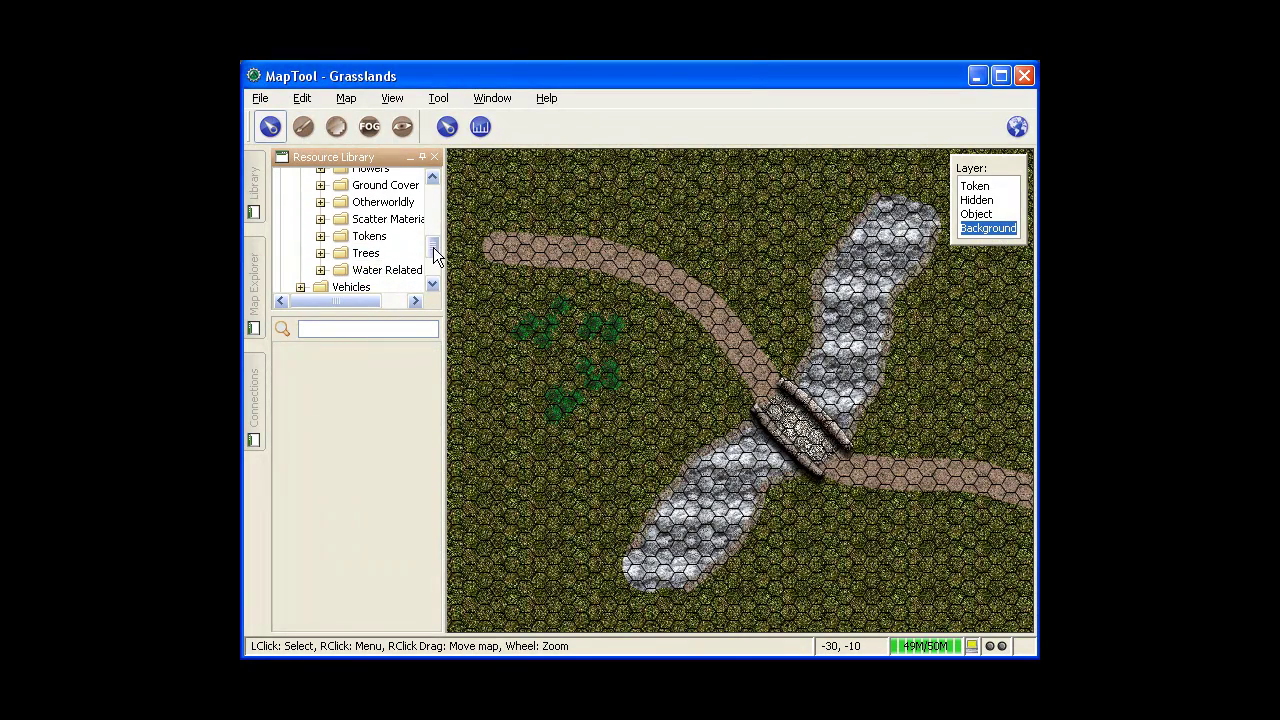
click(372, 254)
click(320, 251)
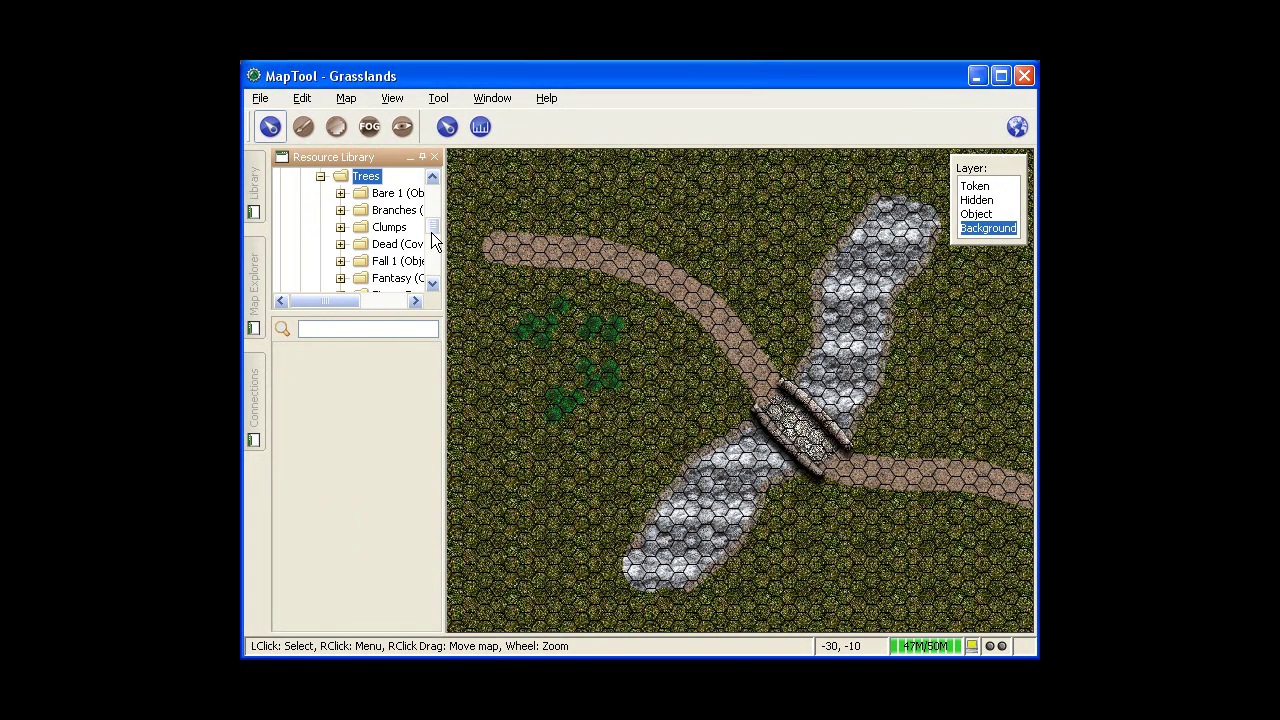
- Place the Bur_aa2 tree from the Oaks 1 folder on the grass just south of the bush clusters
drag(433, 239, 433, 250)
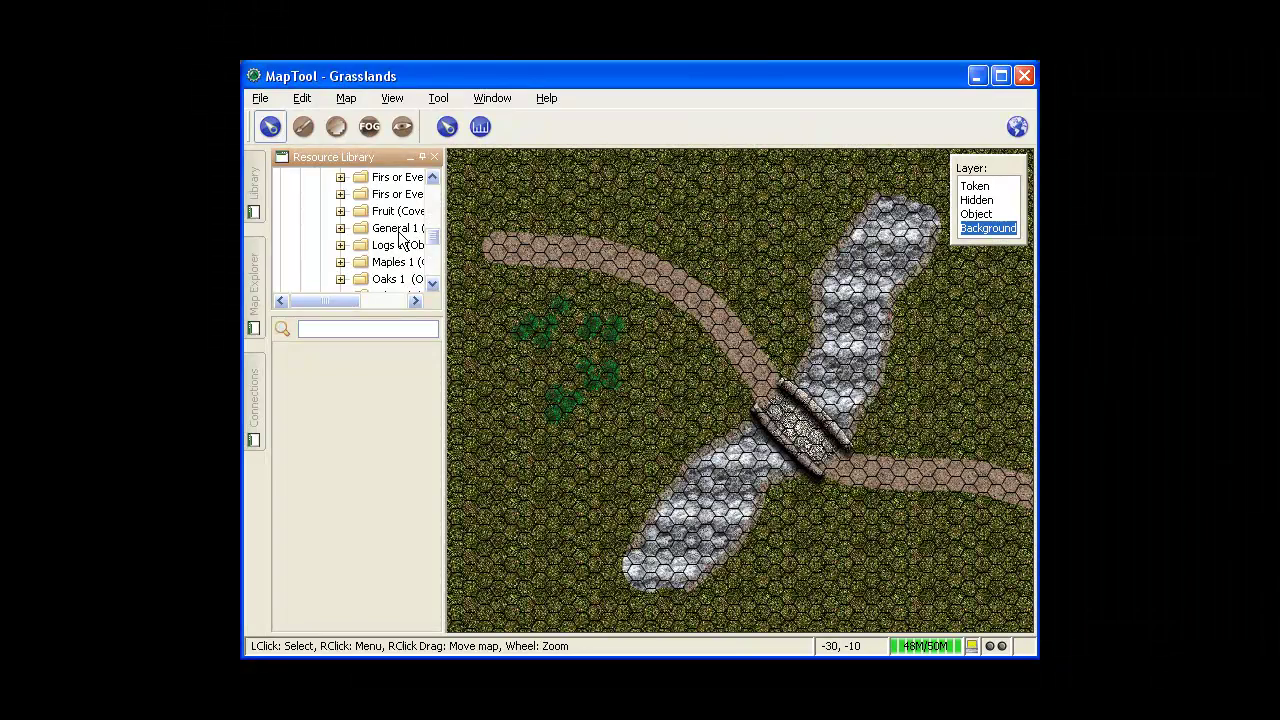
click(398, 279)
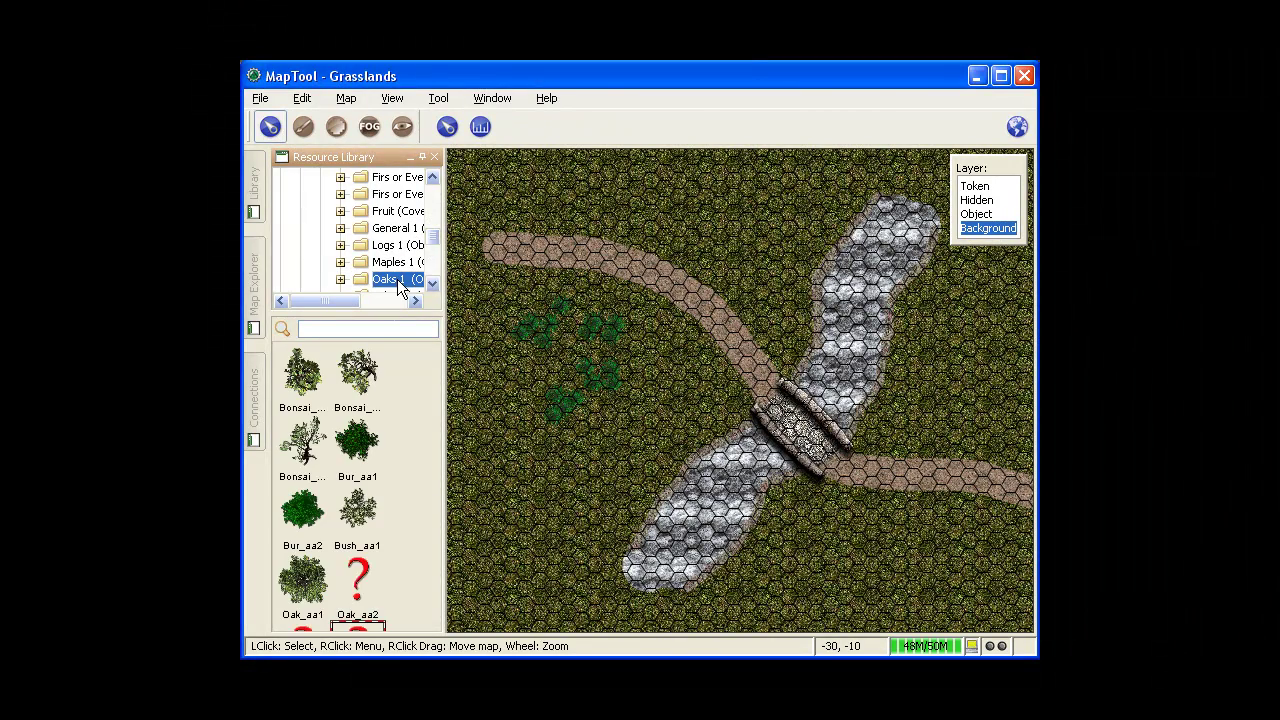
click(298, 518)
drag(612, 437, 608, 437)
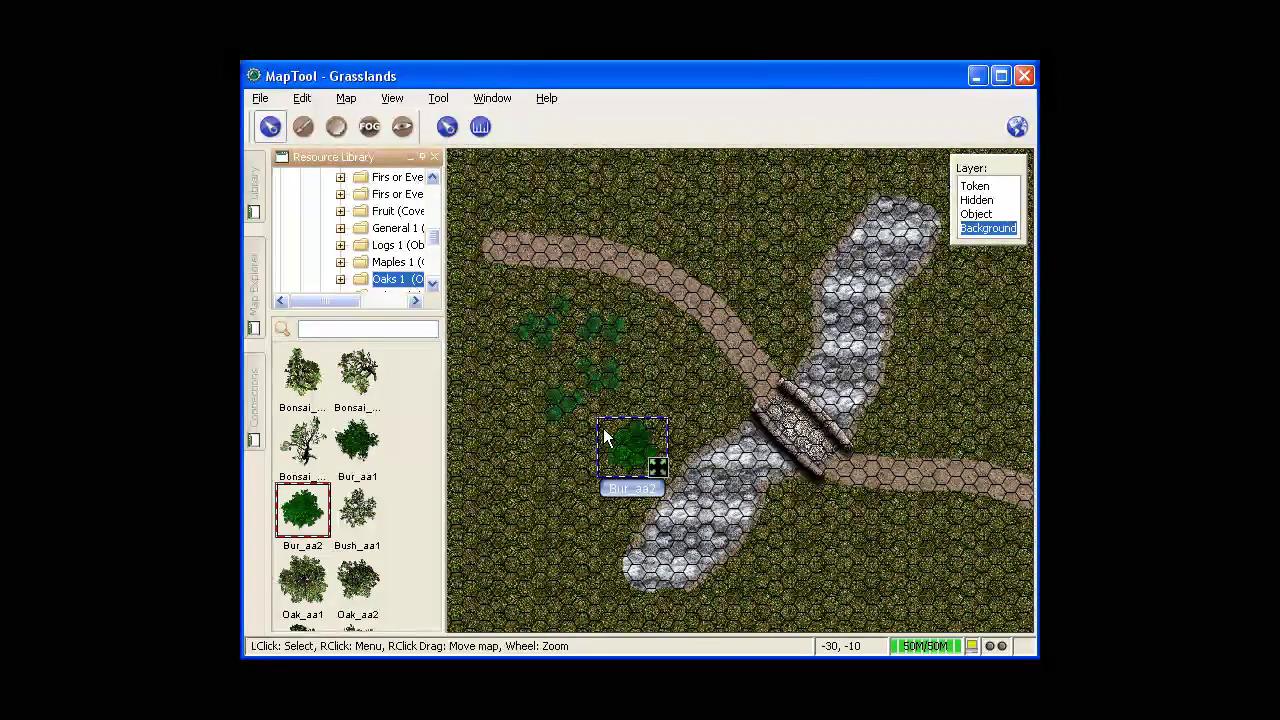
- Place the Oak_aa1 tree from the Resource Library on the grass just west of the Bur_aa2 tree
mouse_move(254, 206)
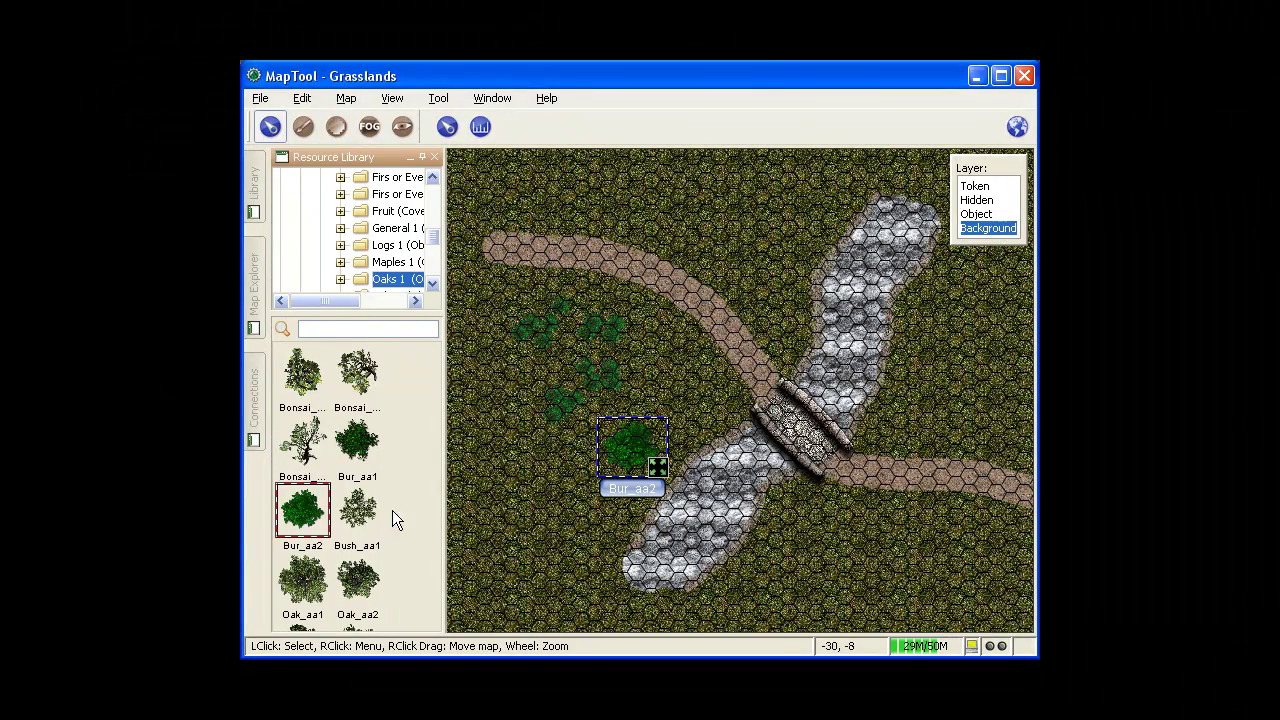
click(307, 590)
drag(486, 396, 483, 405)
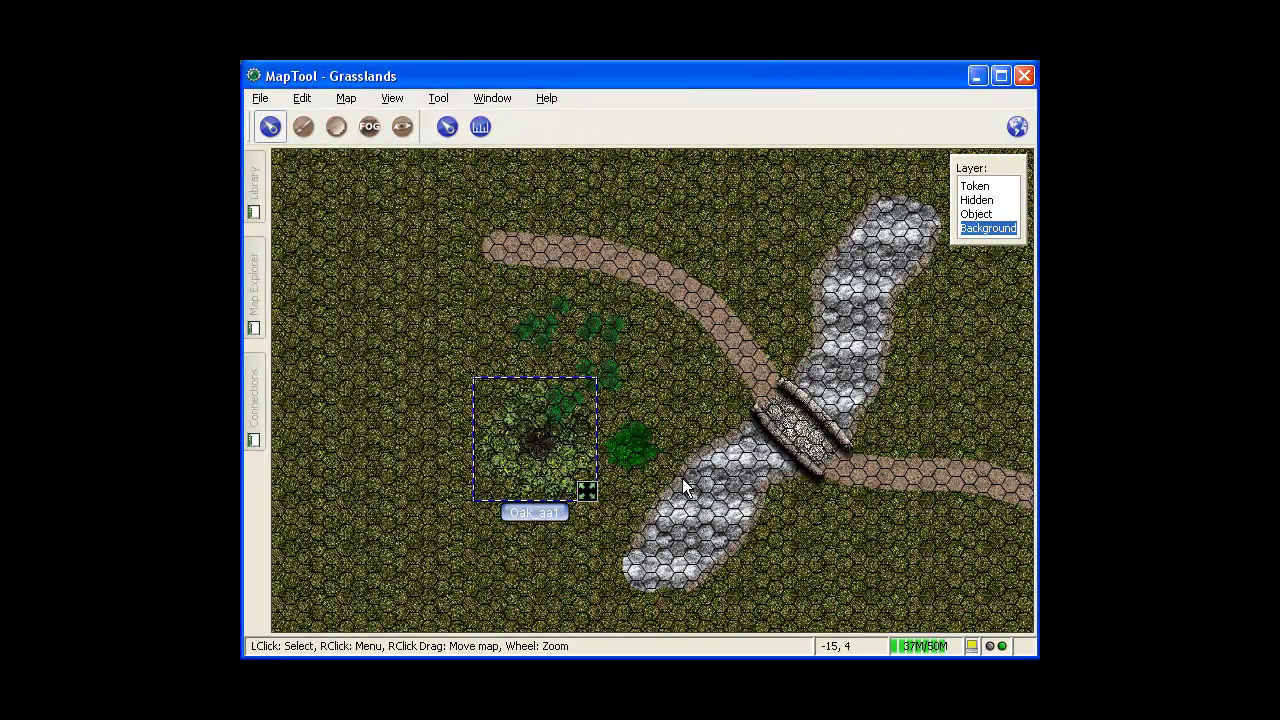
- Shrink the Bur_aa2 tree slightly and reduce the Oak_aa1 tree to roughly two thirds of its size
click(682, 478)
click(636, 445)
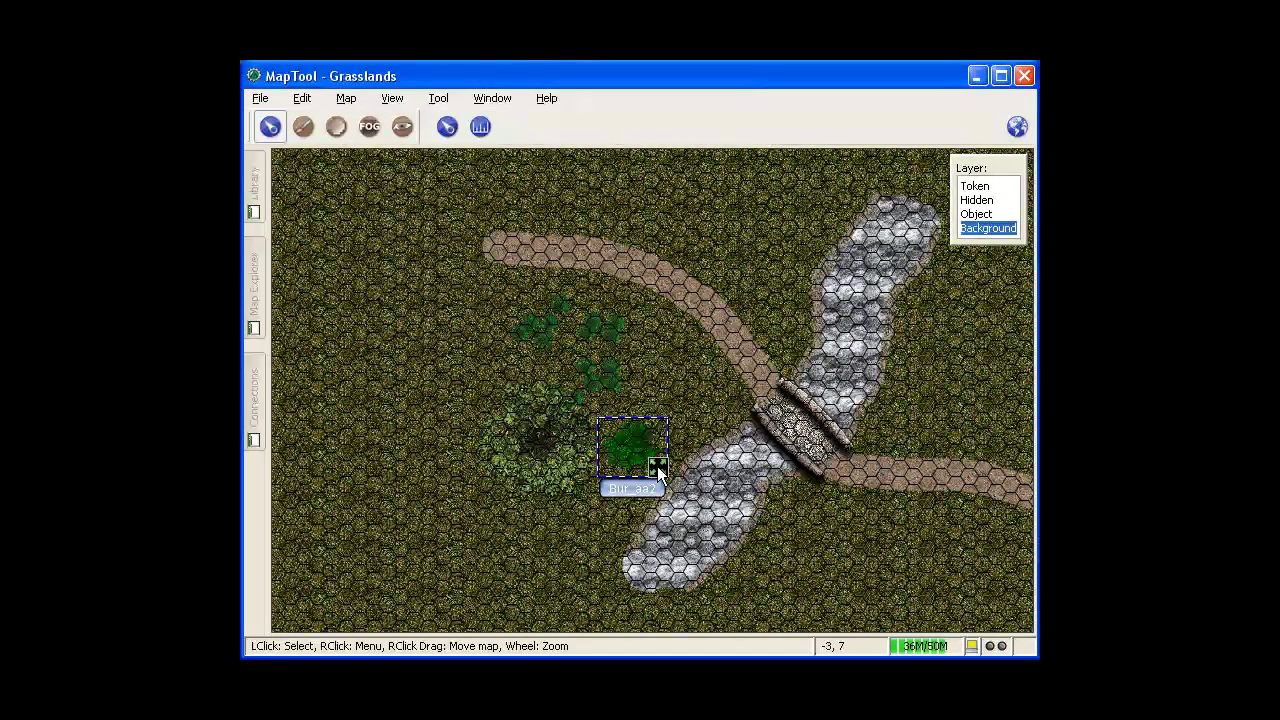
drag(657, 466, 630, 407)
click(545, 435)
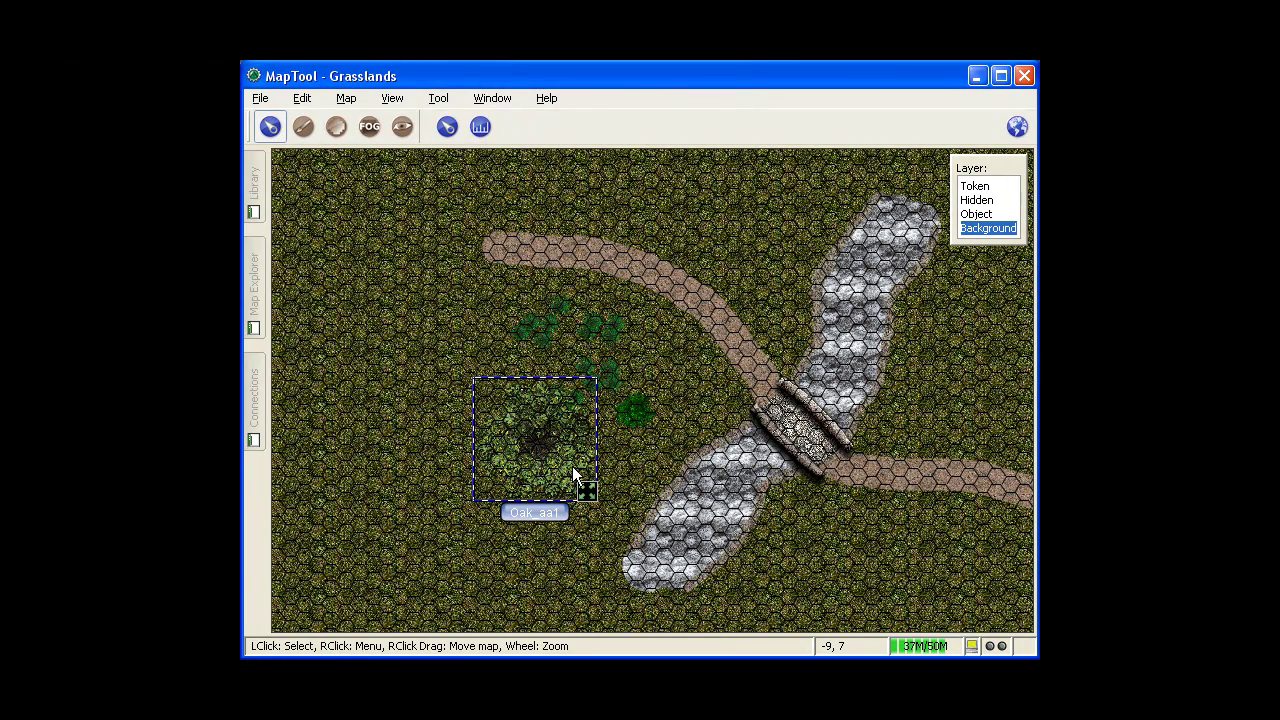
drag(598, 491, 559, 457)
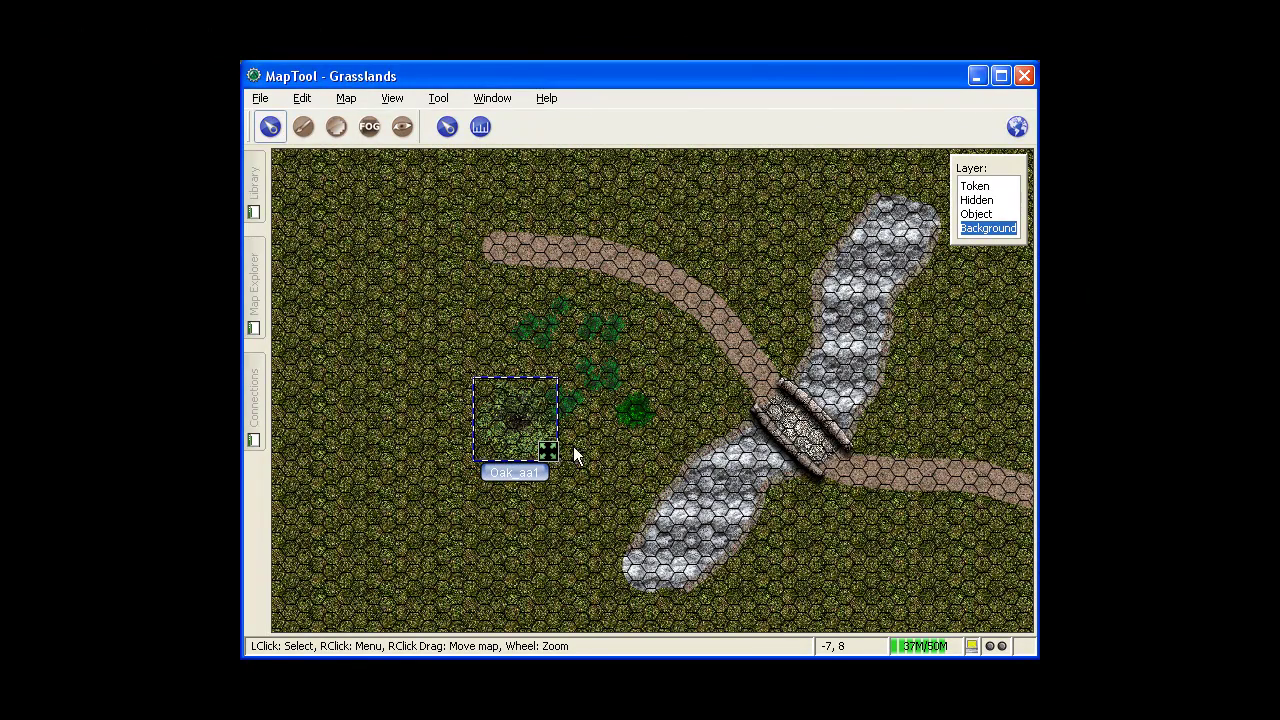
- Paste copies of the Bur_aa2 and Oak_aa1 trees around the bush clusters south of the western path
click(645, 424)
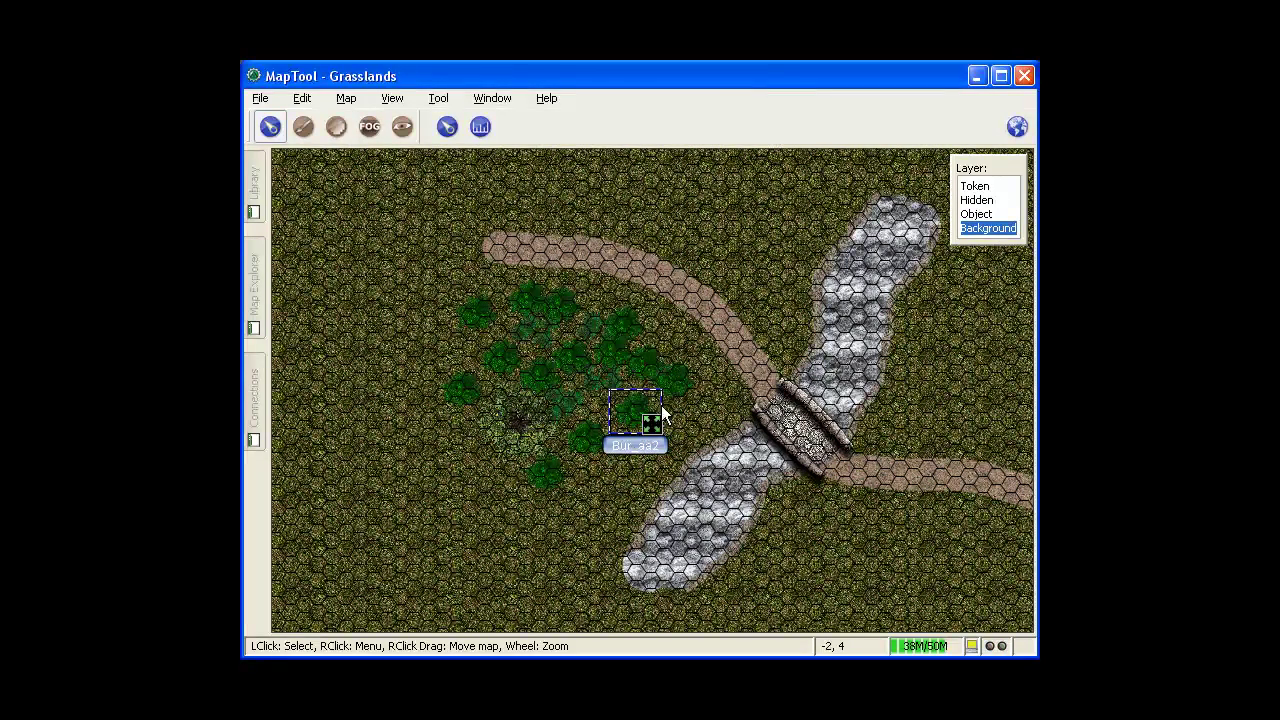
click(520, 448)
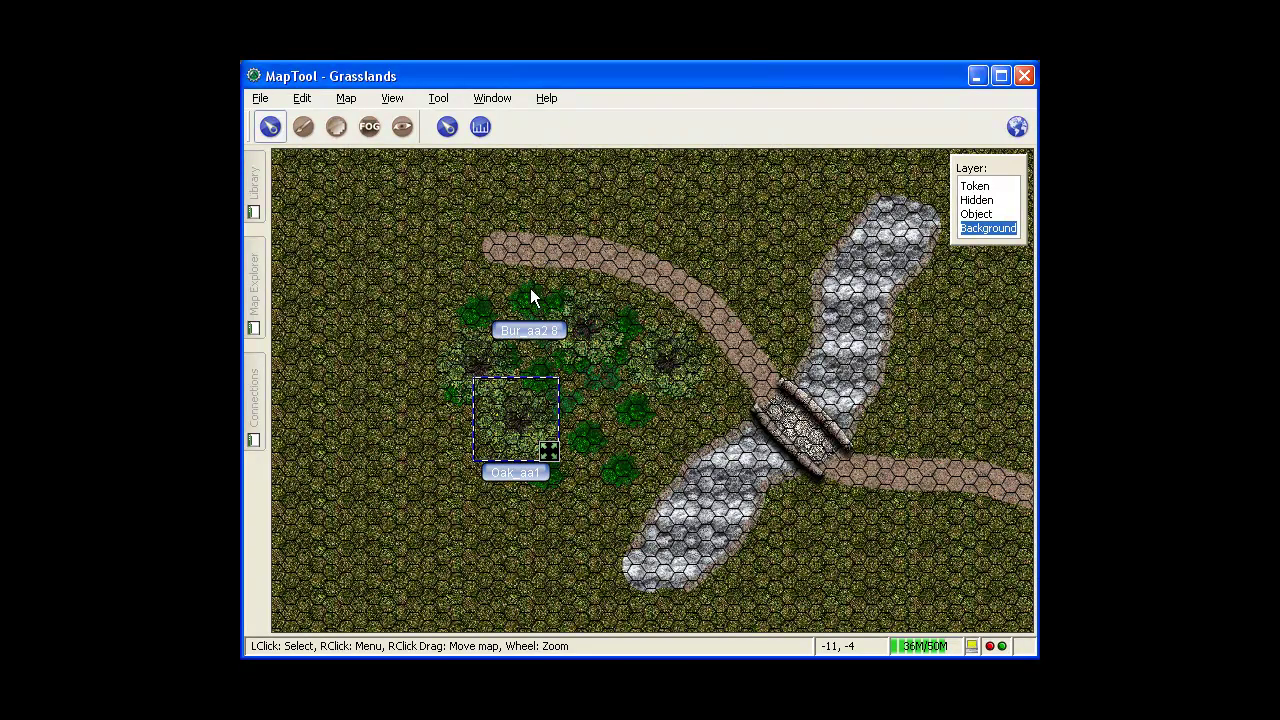
click(660, 438)
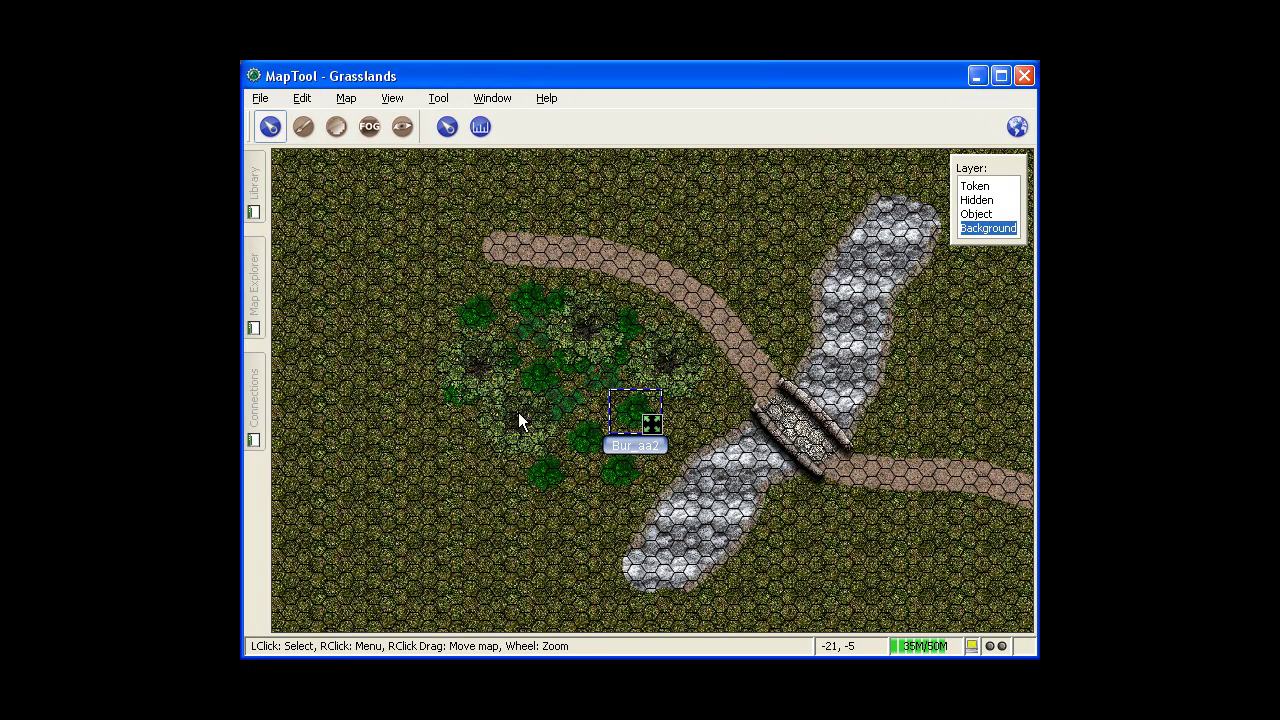
- Copy the whole grove of trees and bushes and paste it north of the western path, east of the river and south of the eastern path
drag(400, 272, 706, 503)
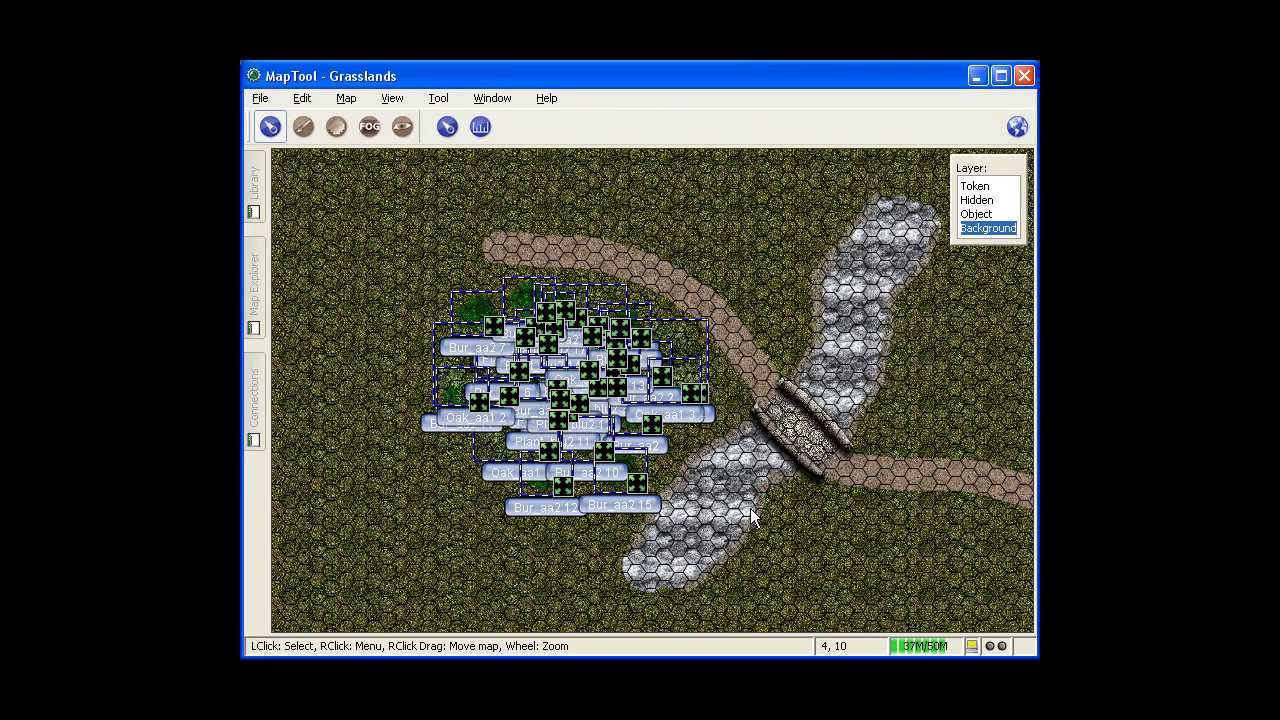
scroll(838, 528, down, 3)
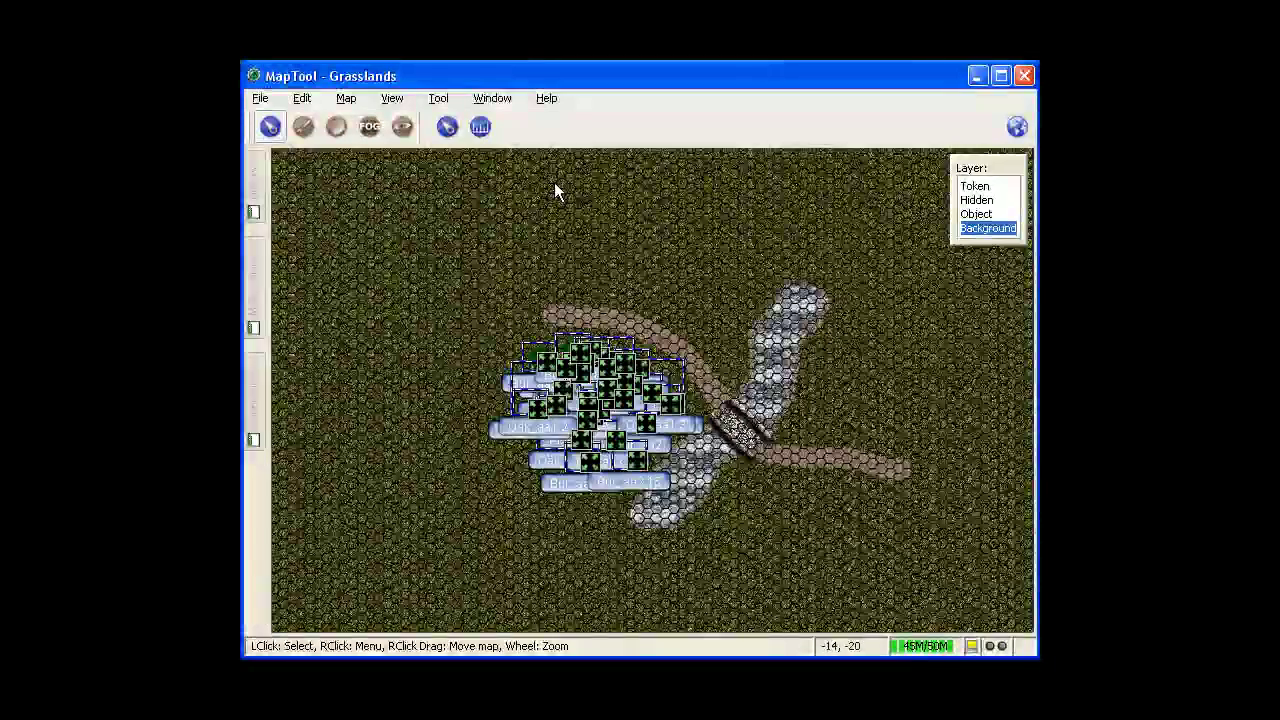
key(ctrl+v)
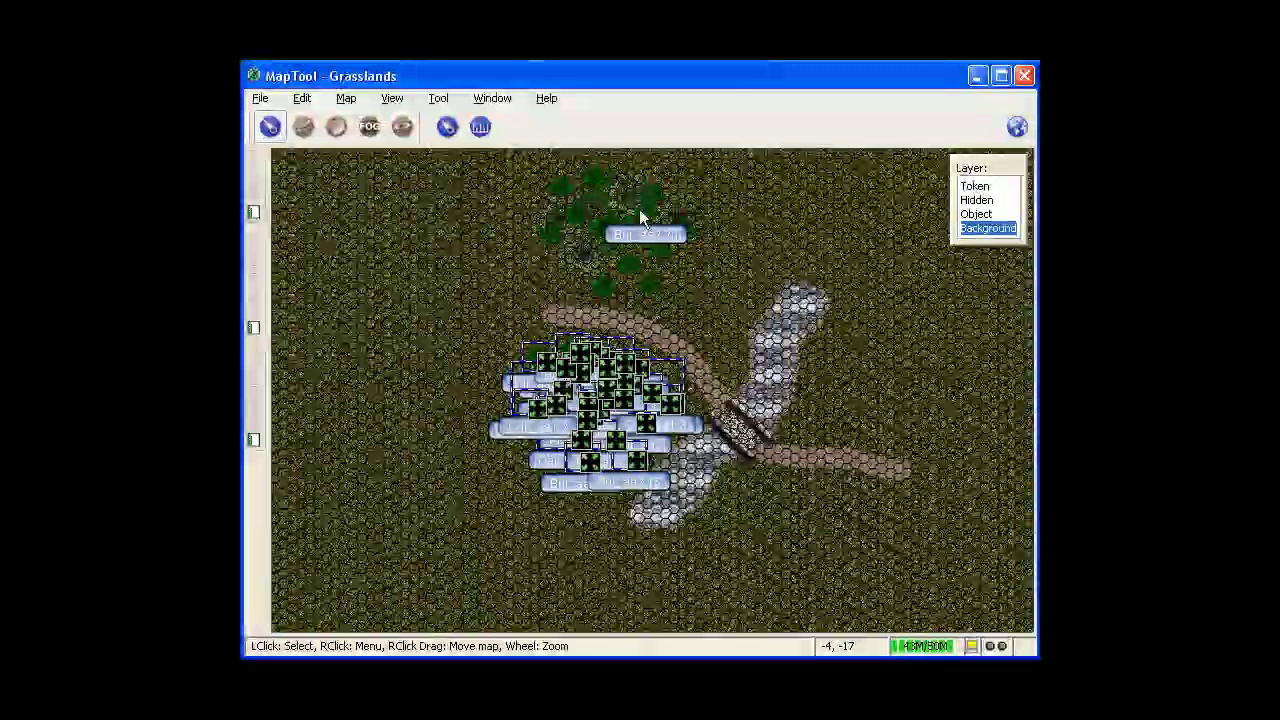
key(ctrl+v)
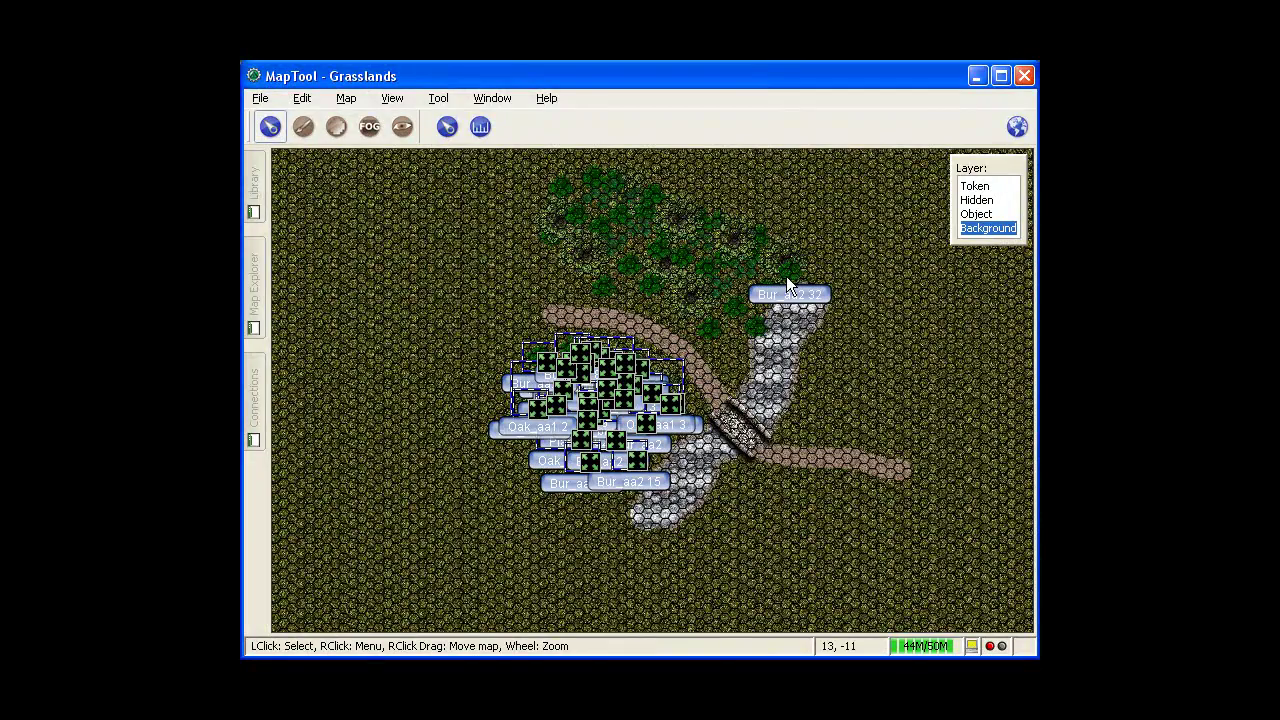
key(ctrl+v)
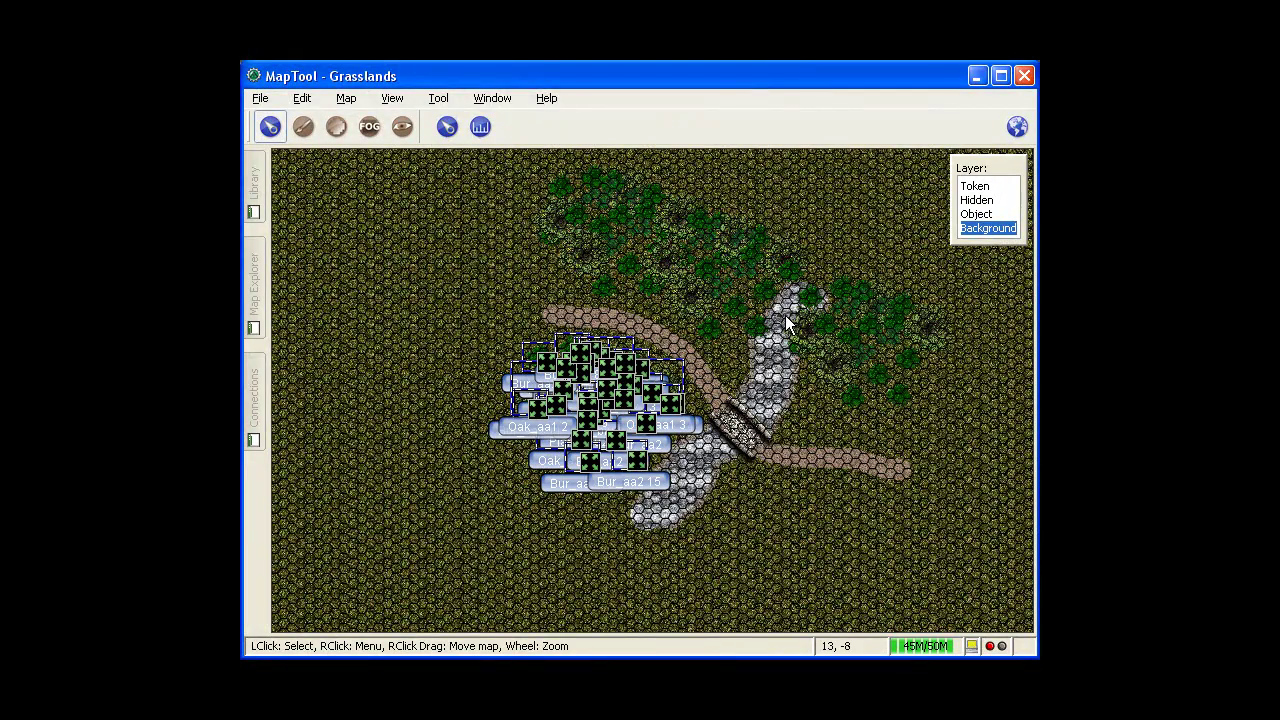
key(ctrl+v)
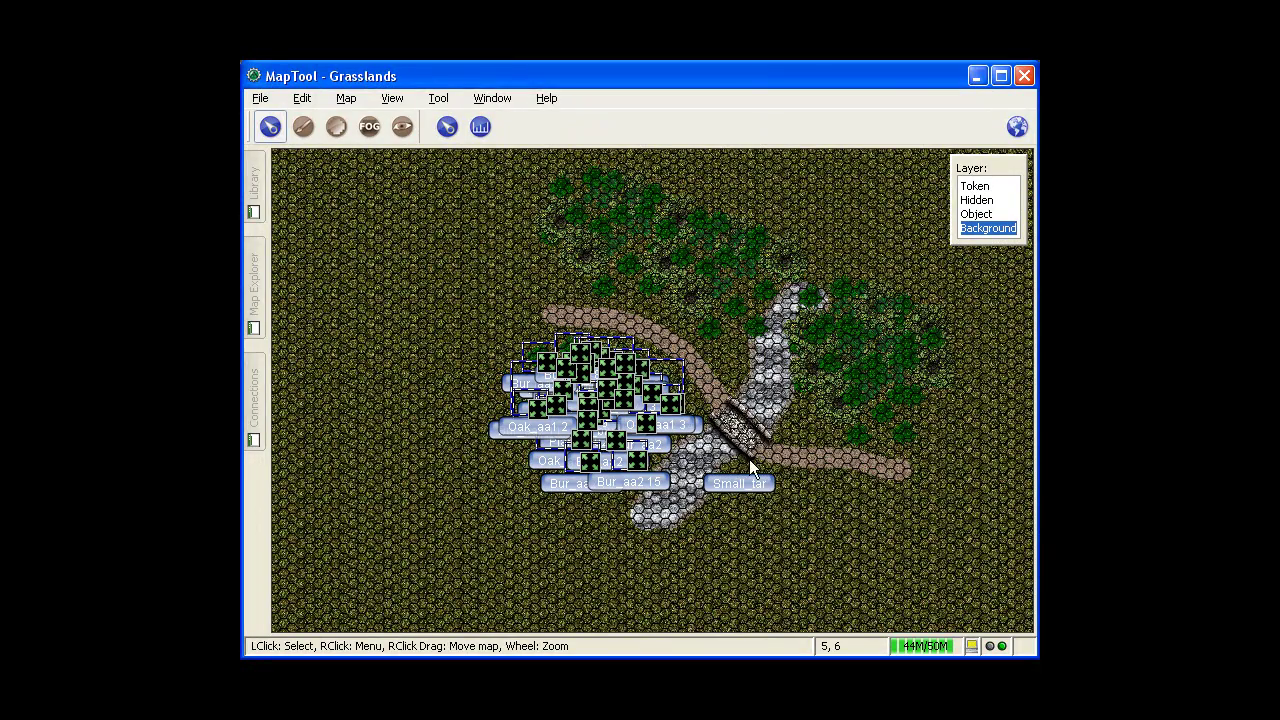
key(ctrl+v)
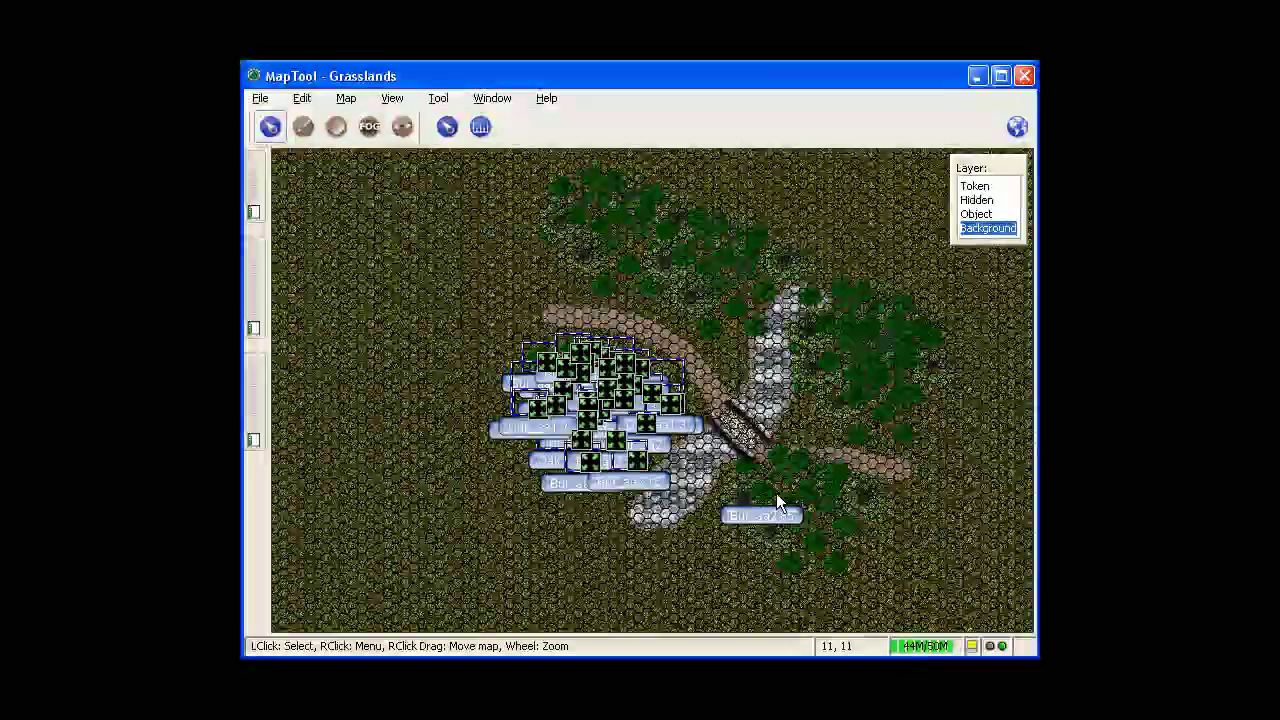
key(ctrl+v)
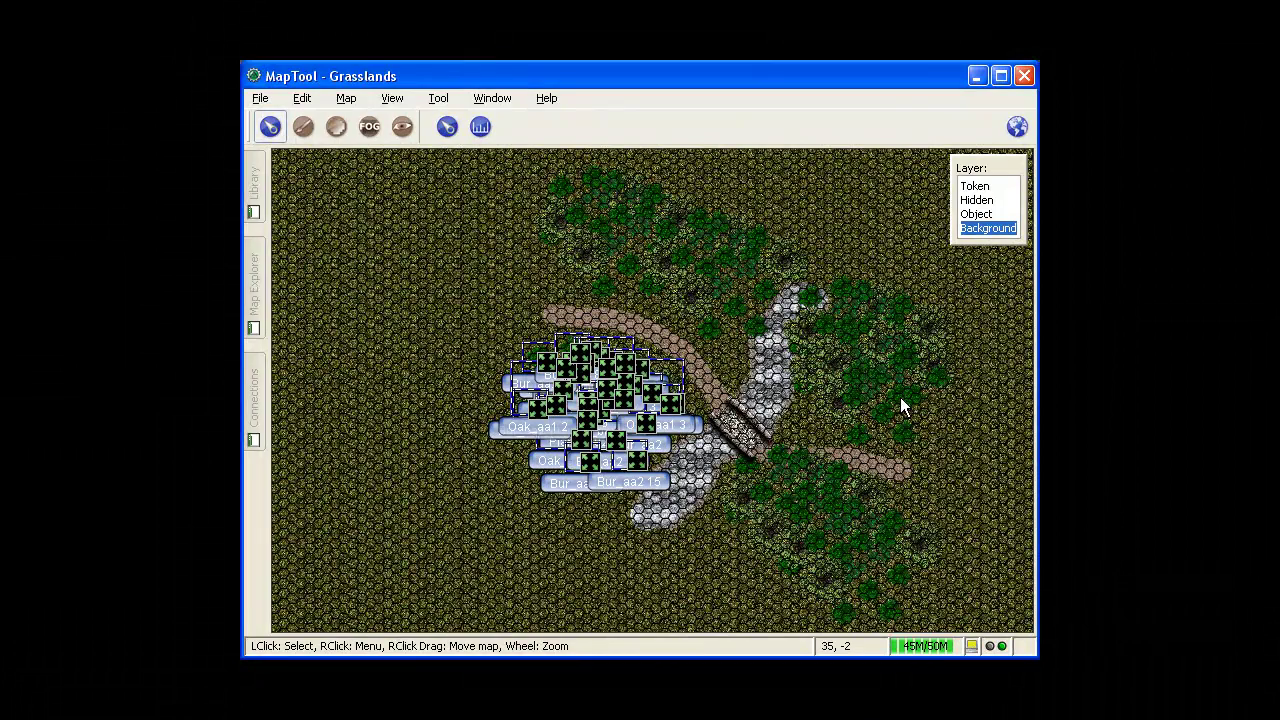
- Move a Bur_aa2 tree off the river's northern end, an Oak_aa1 beside the bridge, and another Bur_aa2 to the grass east of the bridge
drag(807, 298, 714, 346)
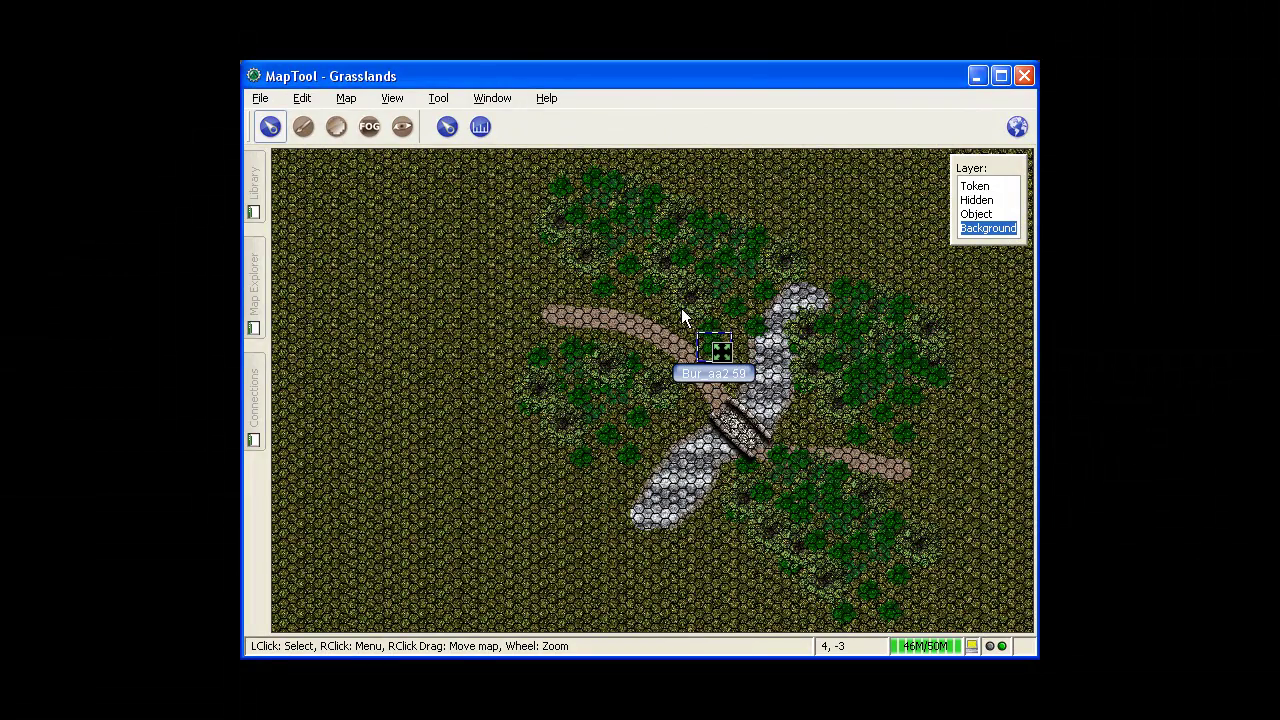
drag(686, 295, 736, 379)
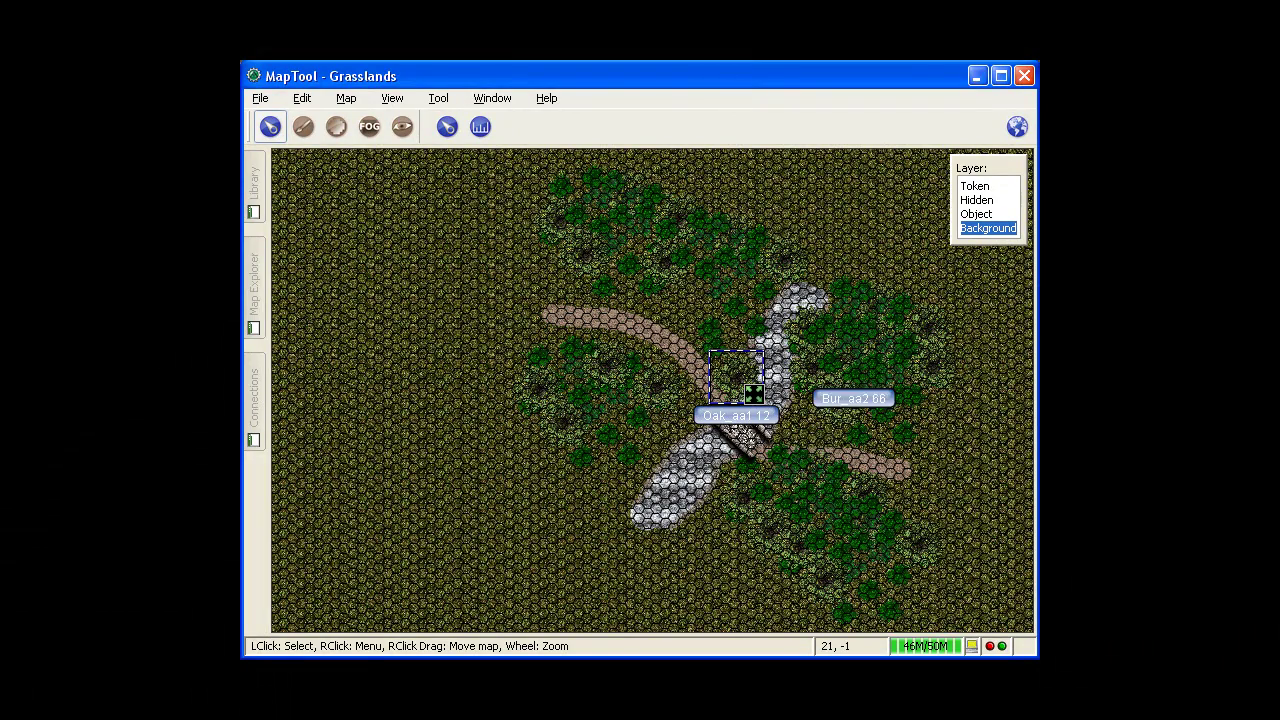
drag(849, 371, 813, 416)
- Move an Oak_aa1 tree from the northern grove closer to the western path's northern edge
scroll(857, 437, up, 5)
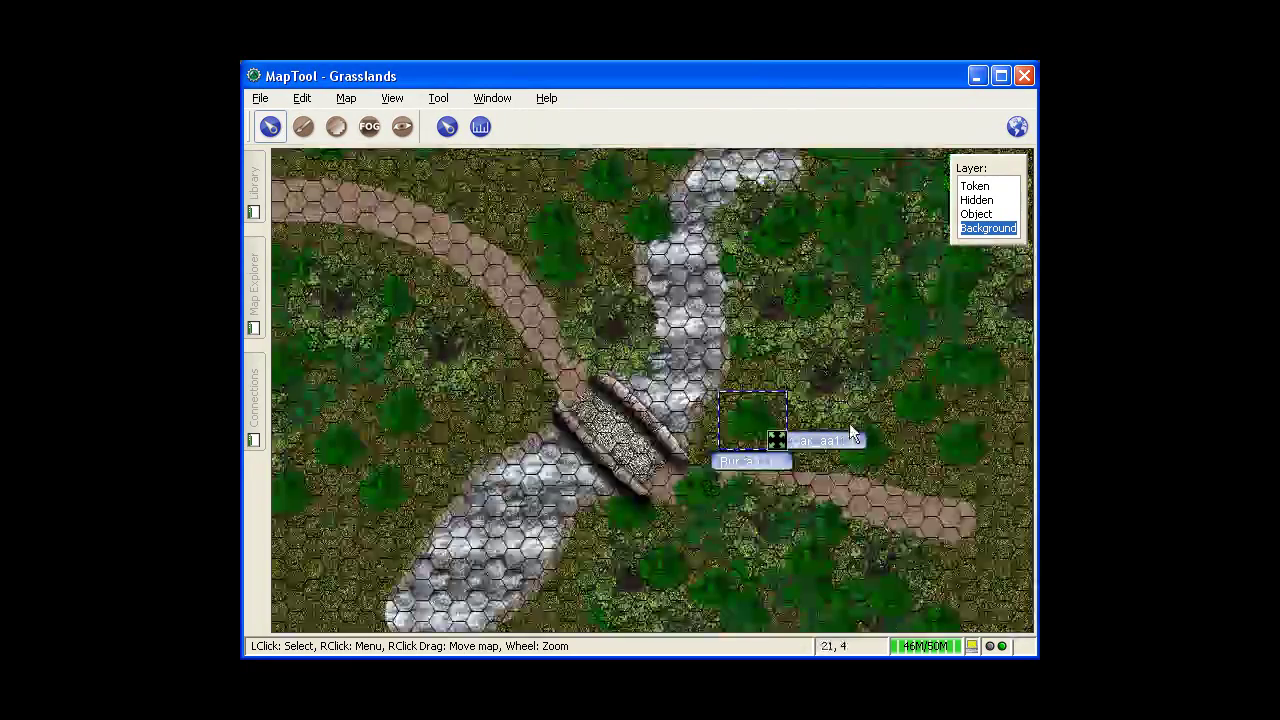
scroll(857, 397, up, 1)
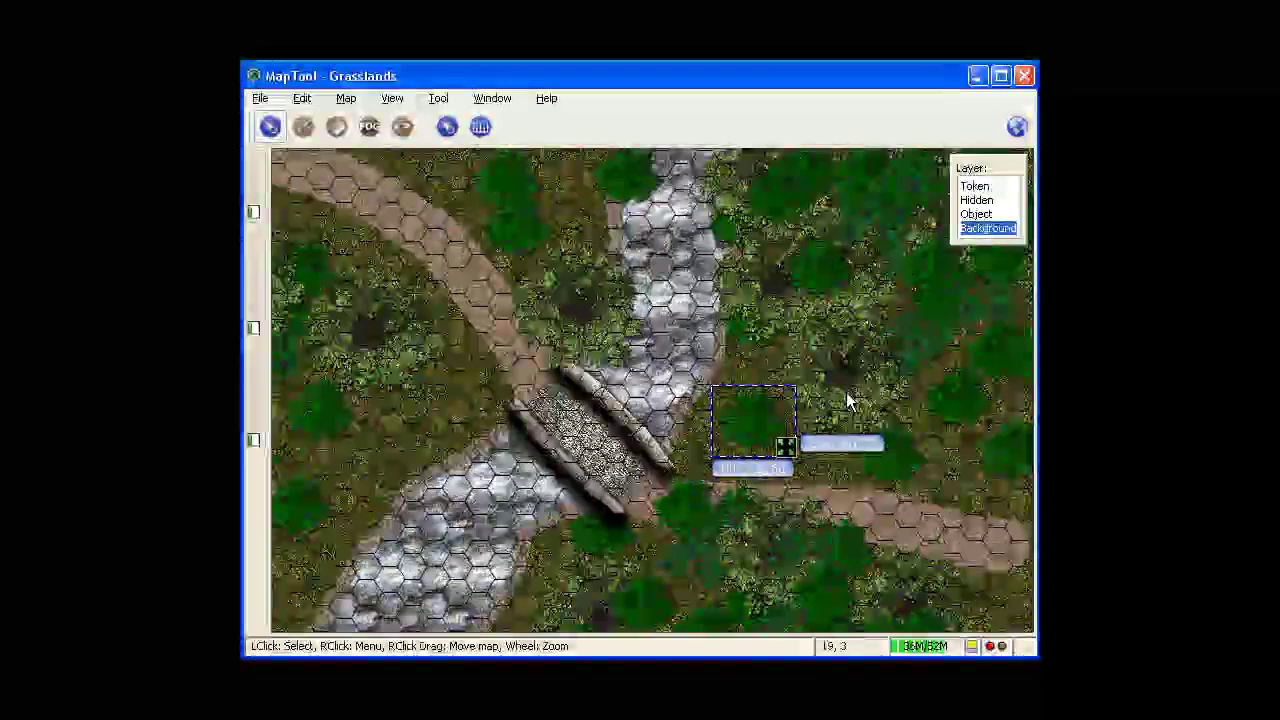
scroll(846, 392, up, 1)
drag(377, 228, 691, 330)
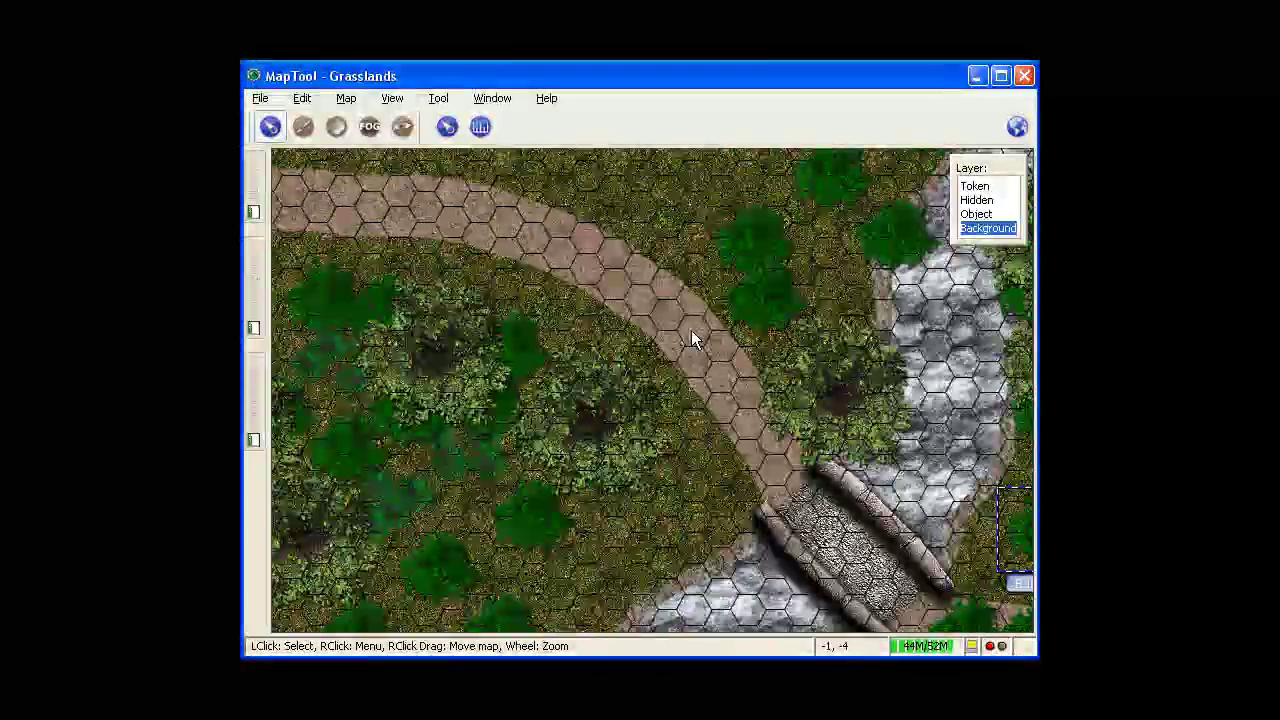
drag(614, 259, 758, 383)
scroll(758, 385, down, 1)
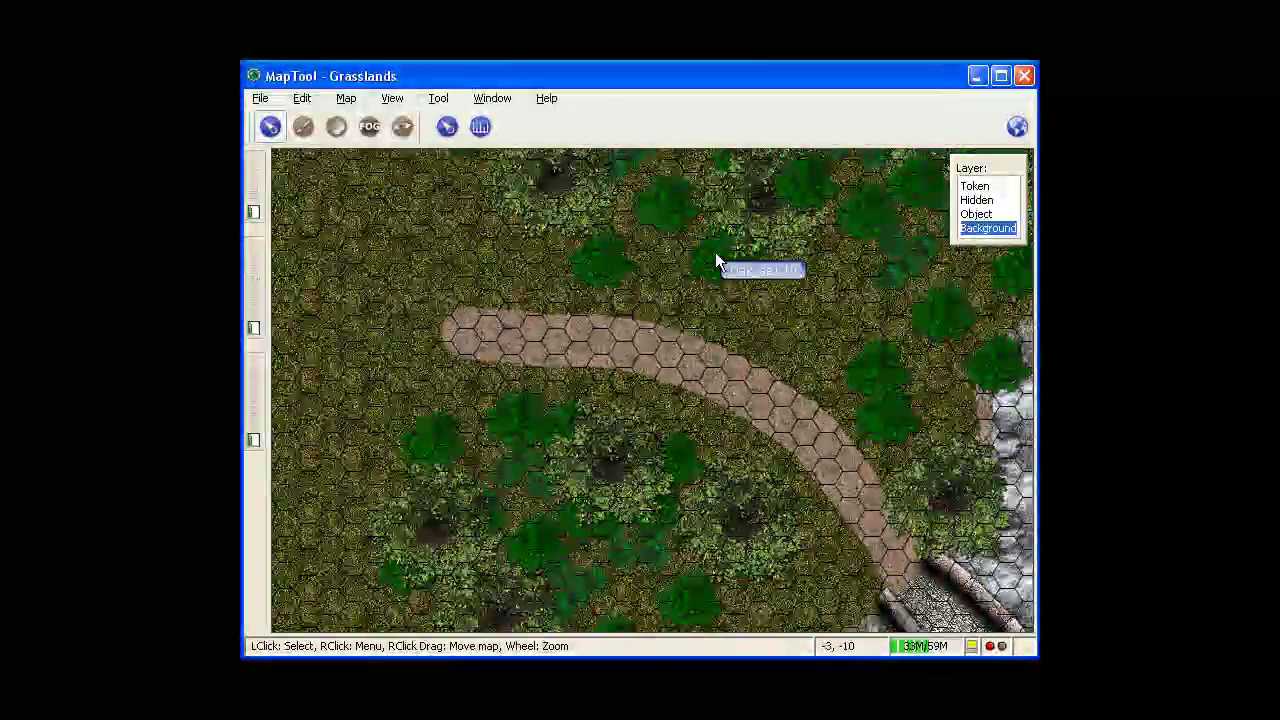
drag(757, 232, 786, 285)
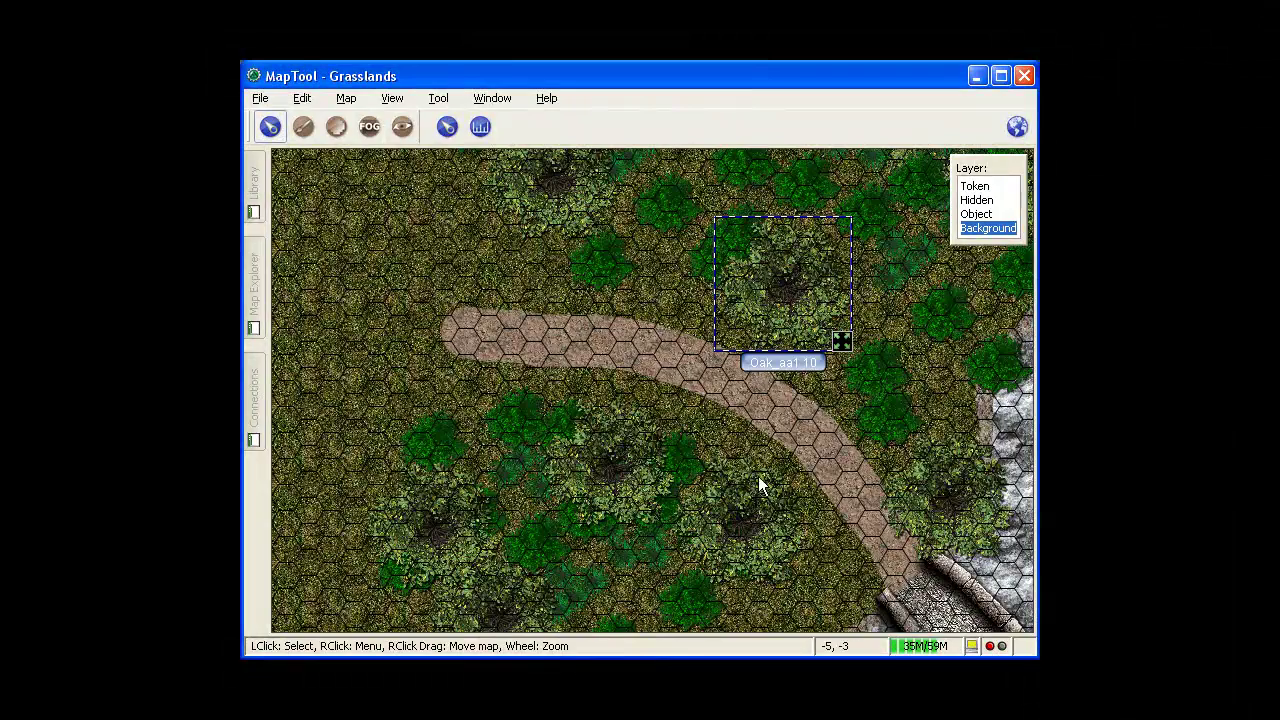
- Move the Bur_aa2 tree southwest of the path's bend up beside the oaks, and nudge another Bur_aa2 away from the river's west bank
drag(802, 419, 613, 347)
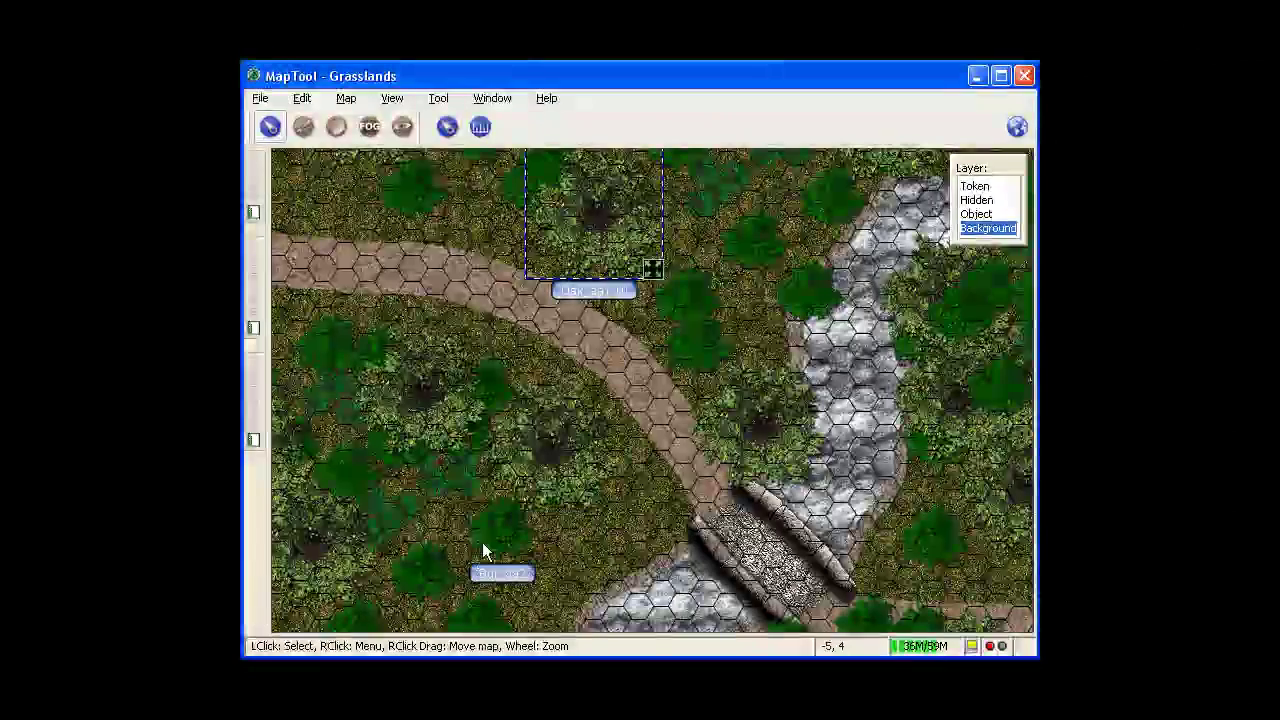
click(497, 516)
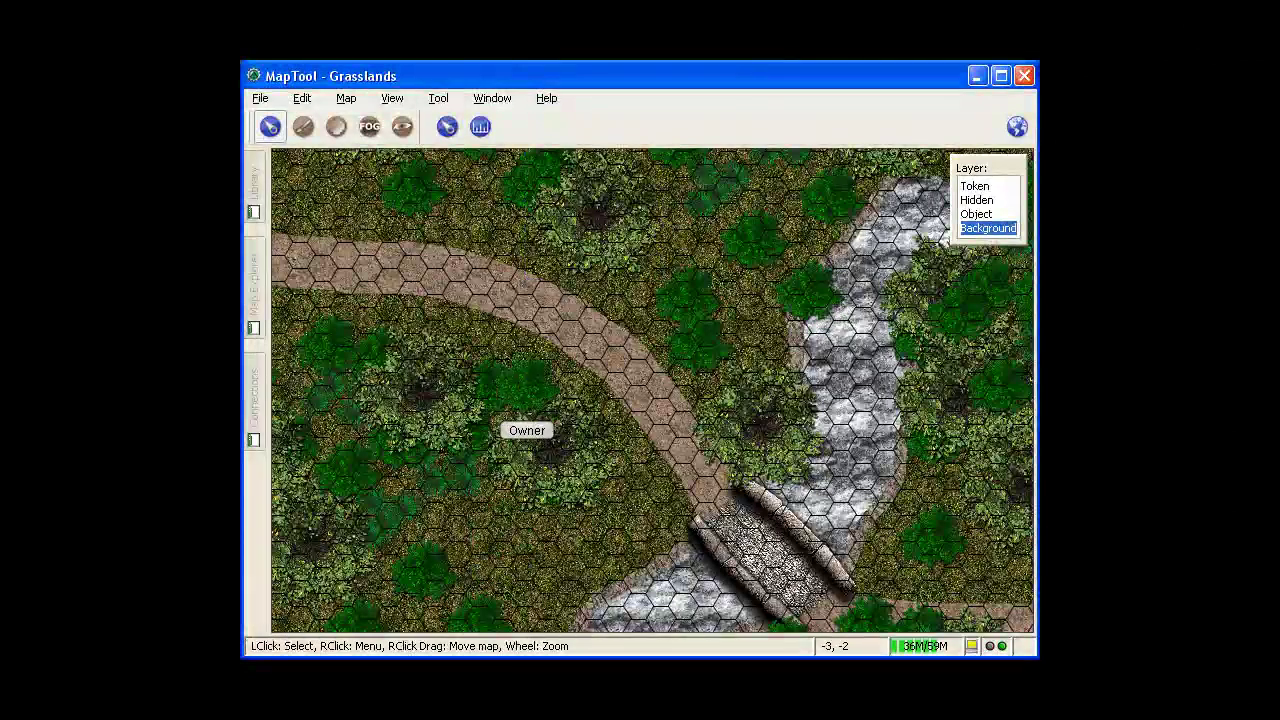
click(524, 385)
drag(812, 297, 718, 230)
click(723, 230)
drag(837, 450, 843, 416)
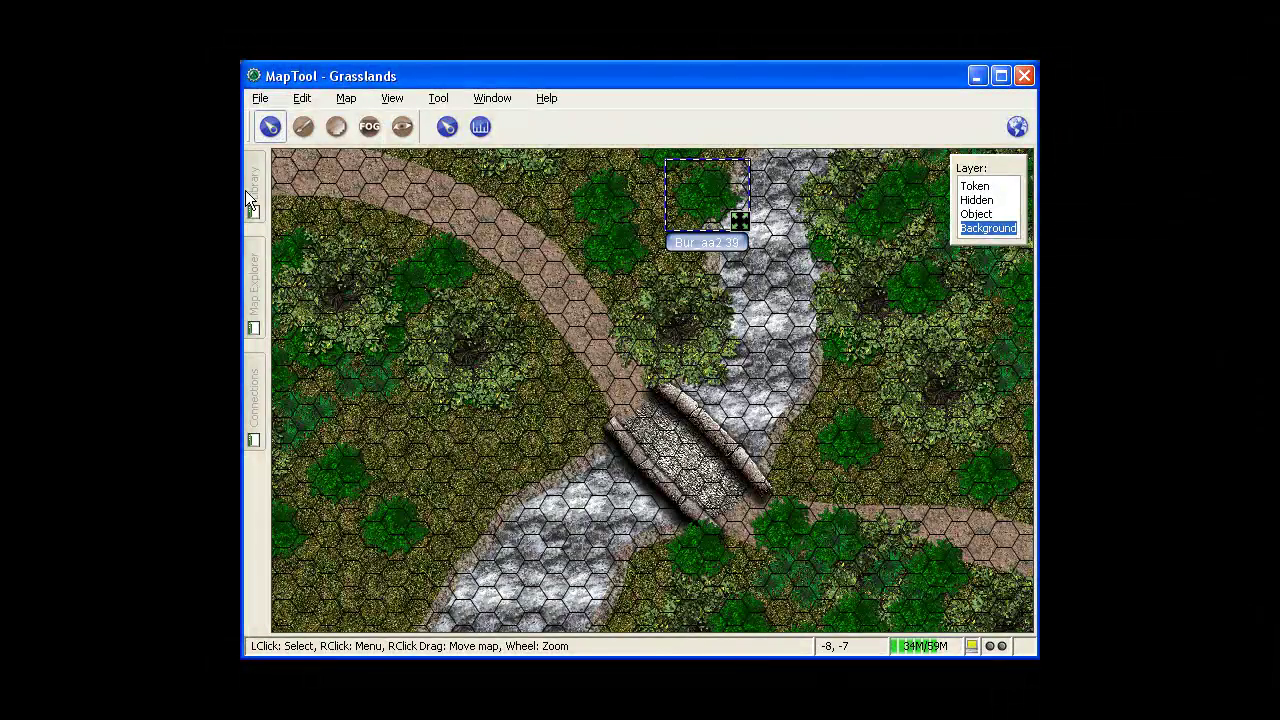
- Collapse the Trees and Vegetation folders in the Resource Library
mouse_move(256, 191)
scroll(425, 235, up, 6)
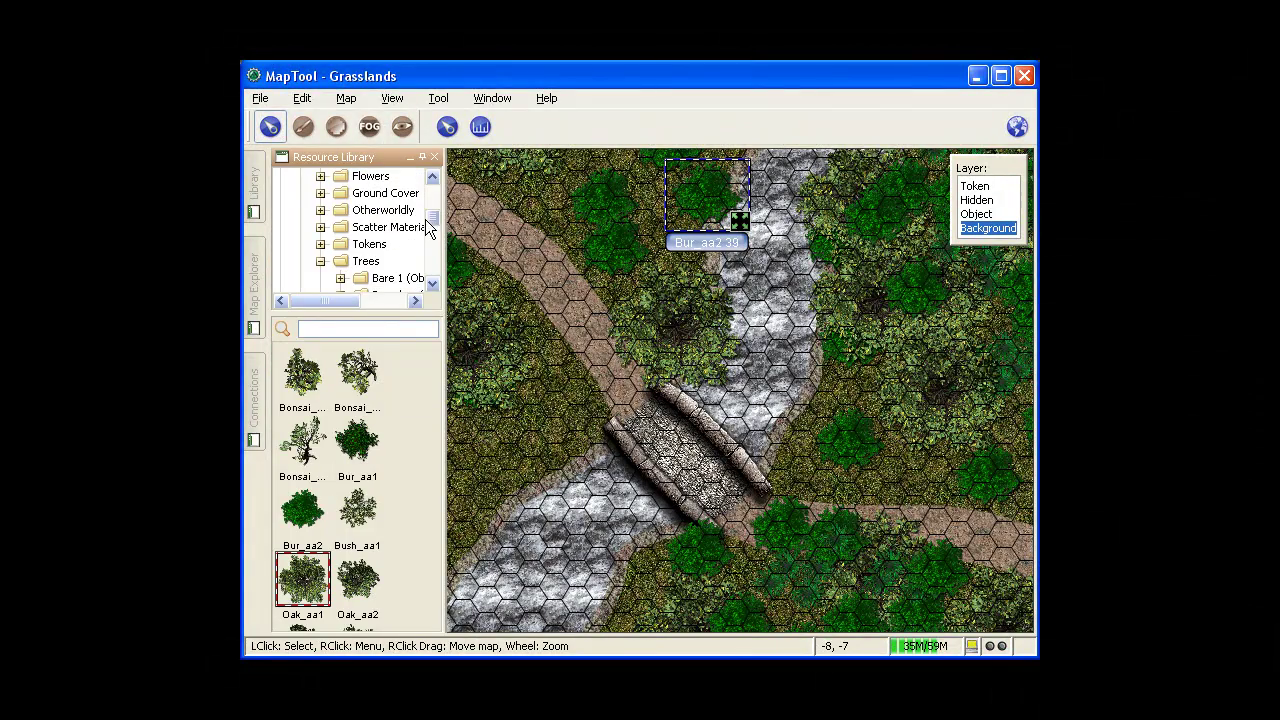
click(320, 261)
scroll(427, 237, up, 2)
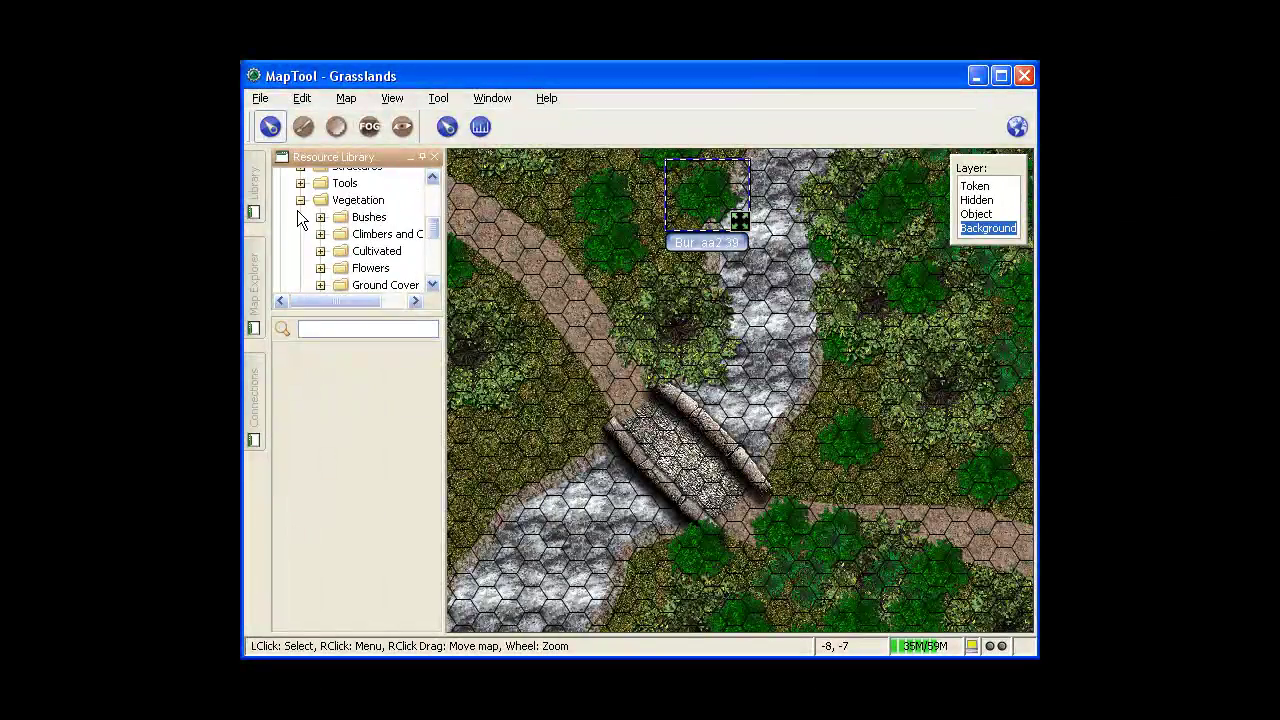
click(298, 202)
- Place Random_Stones4 from the Rock Rubble folder under Textures in the river just southwest of the bridge
click(333, 268)
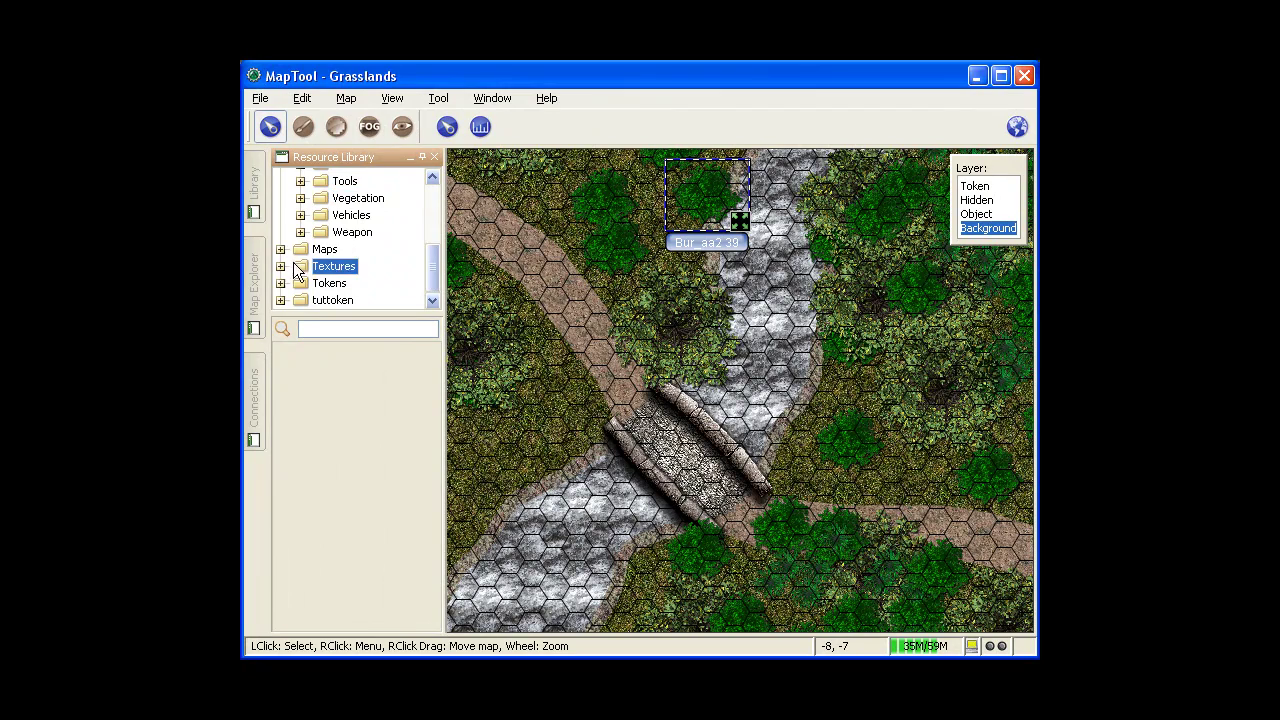
click(281, 268)
click(372, 262)
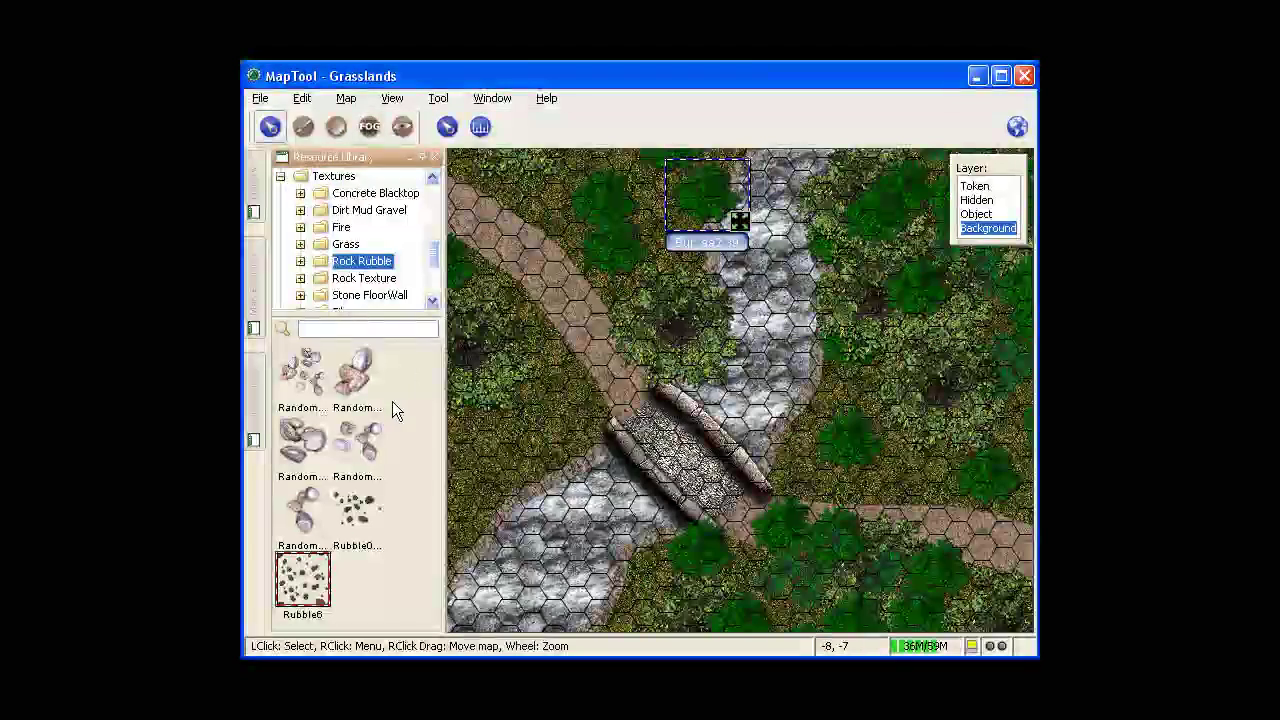
drag(356, 441, 705, 395)
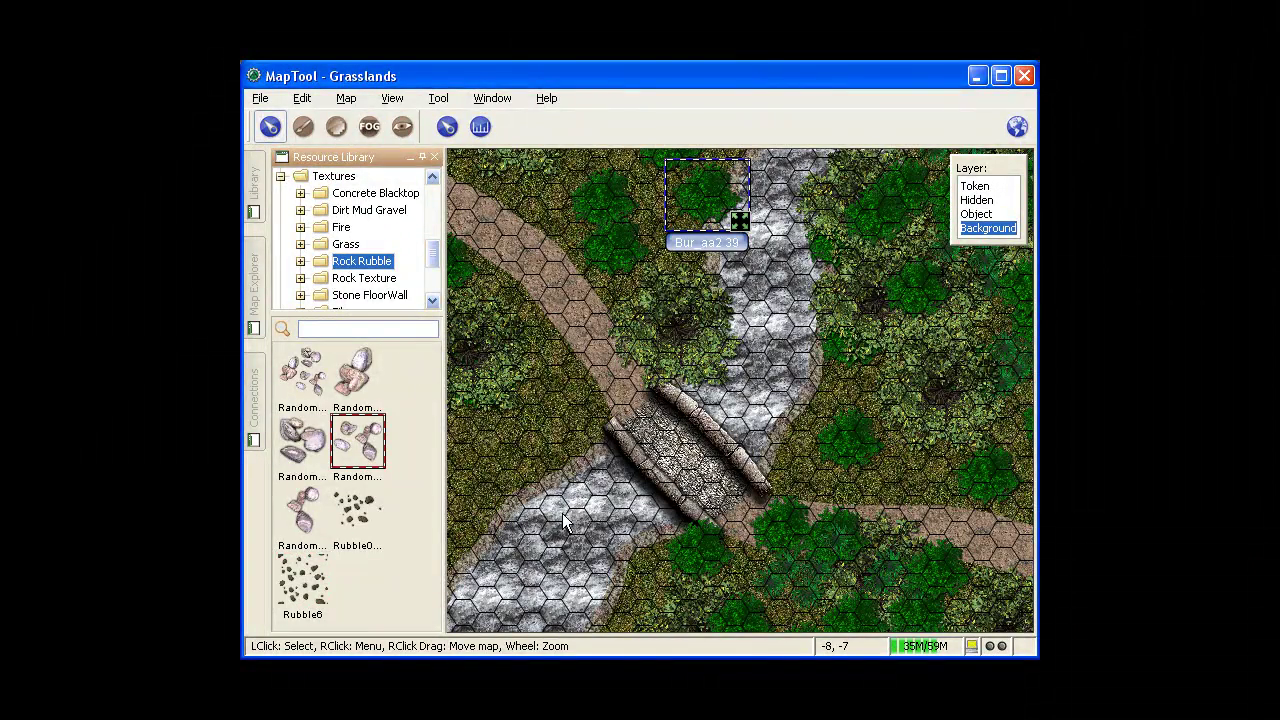
drag(606, 537, 611, 497)
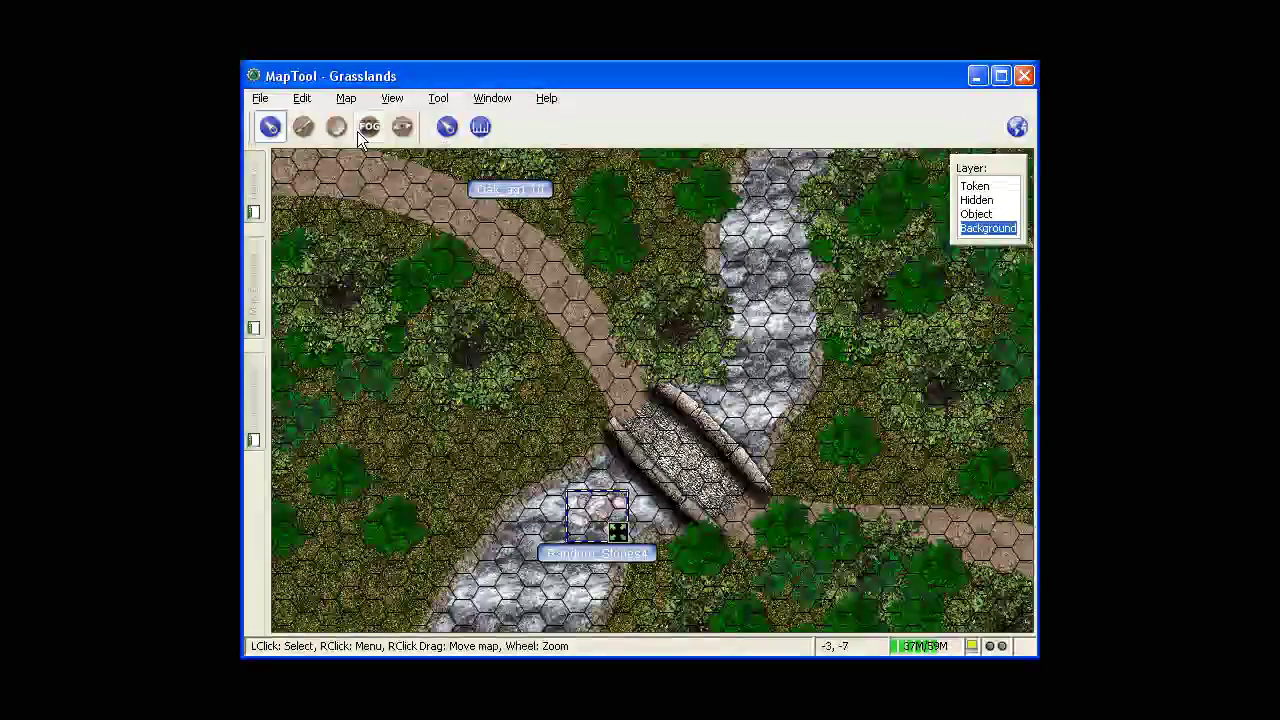
- Set the freehand drawing paint to the river3 texture from the Water folder under Textures
click(309, 127)
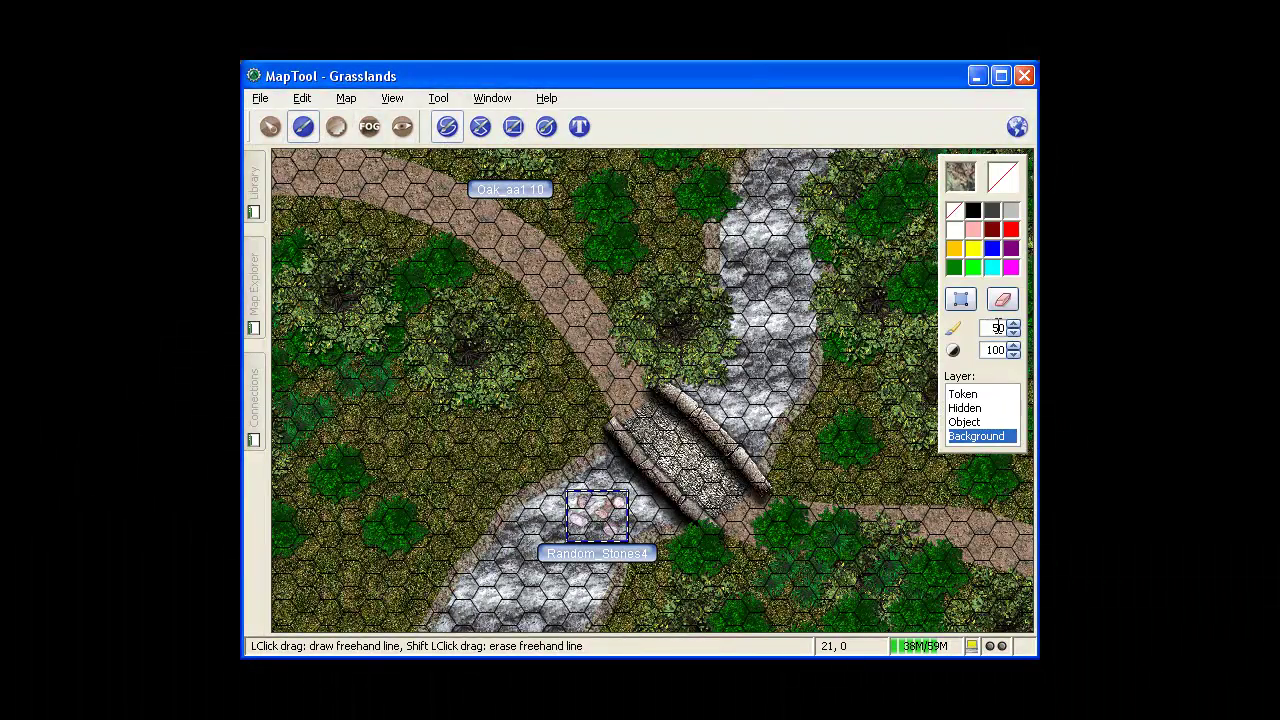
click(960, 178)
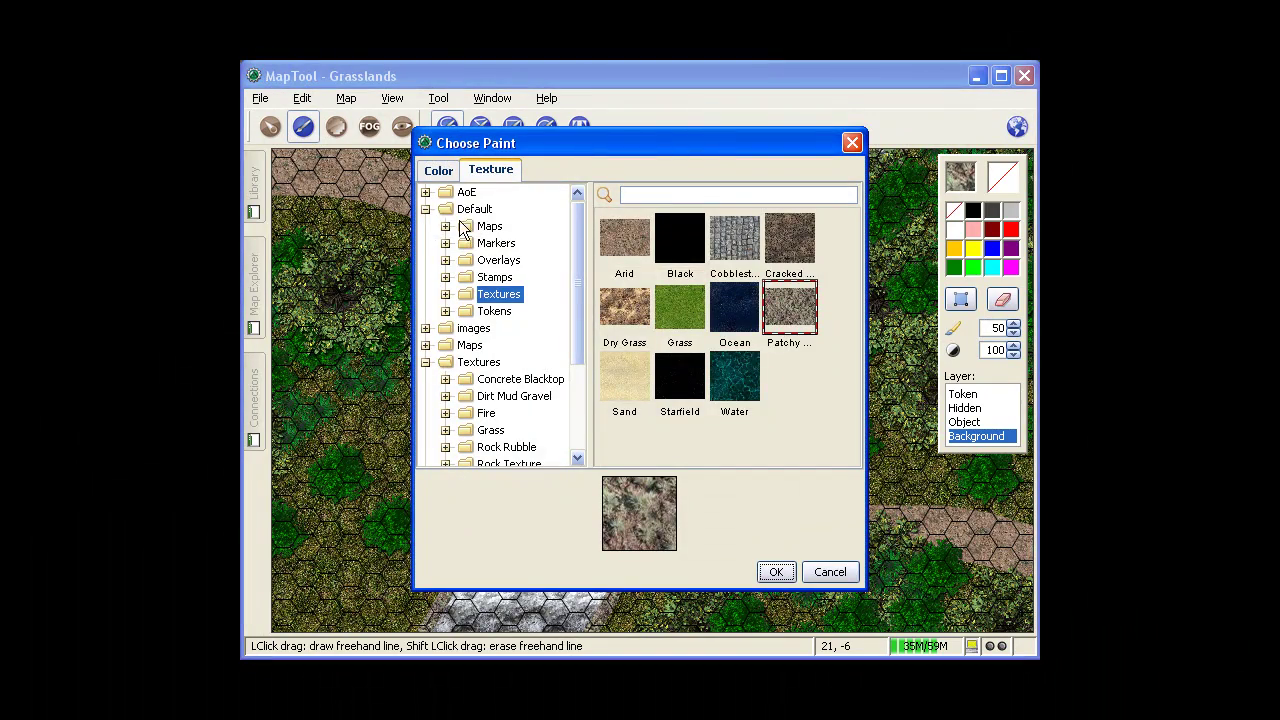
click(426, 210)
click(490, 447)
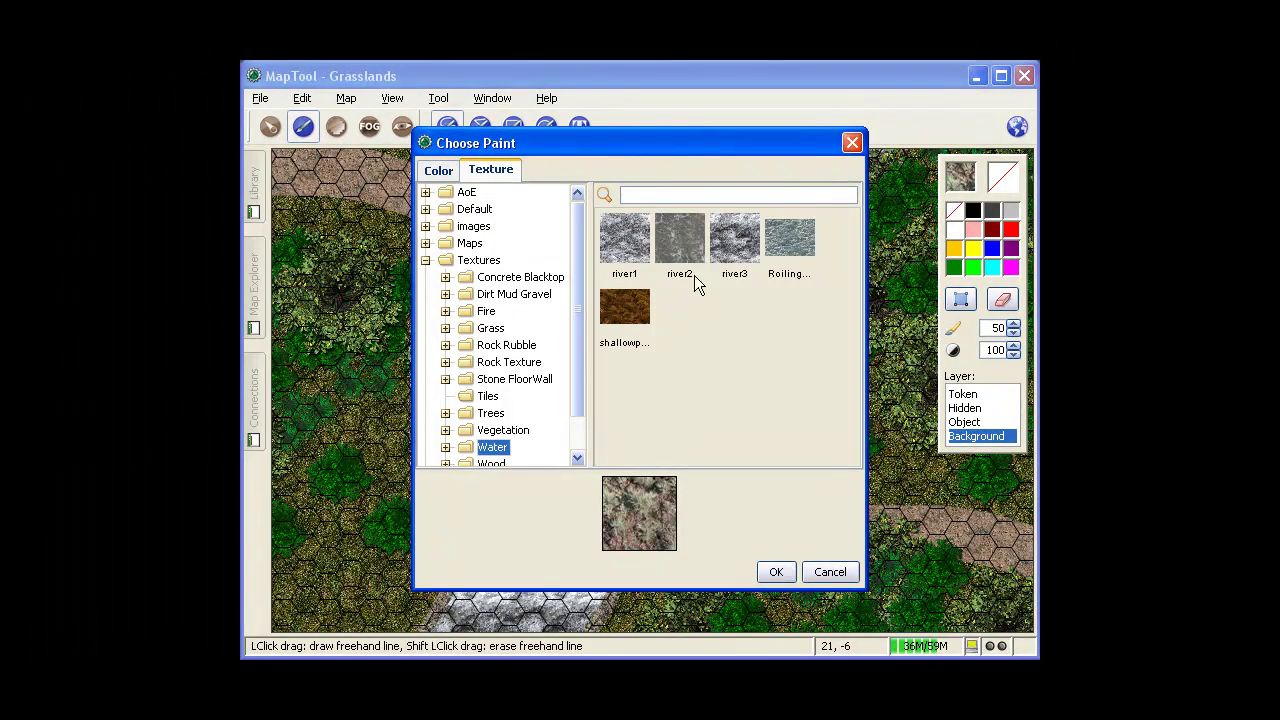
click(735, 246)
click(776, 573)
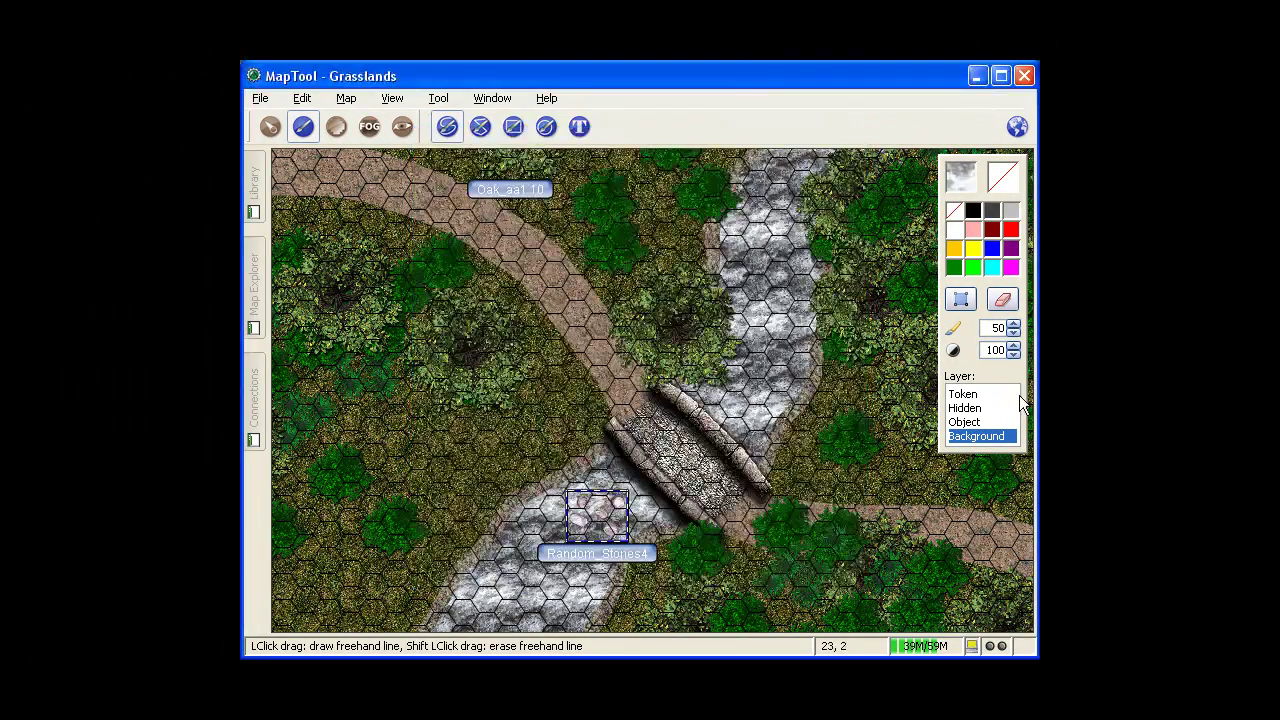
- Paint a faint water overlay on the Object layer at 10 opacity over the Random_Stones4 rocks southwest of the bridge
double_click(989, 350)
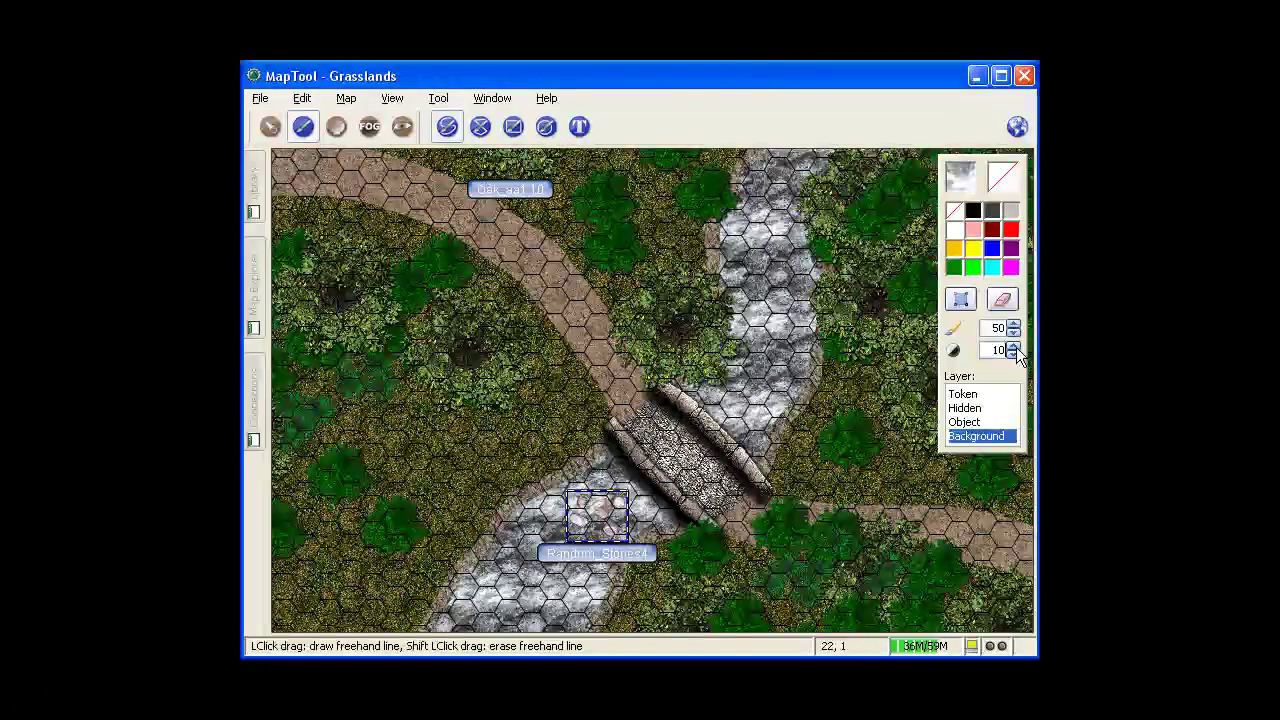
text(10)
click(972, 424)
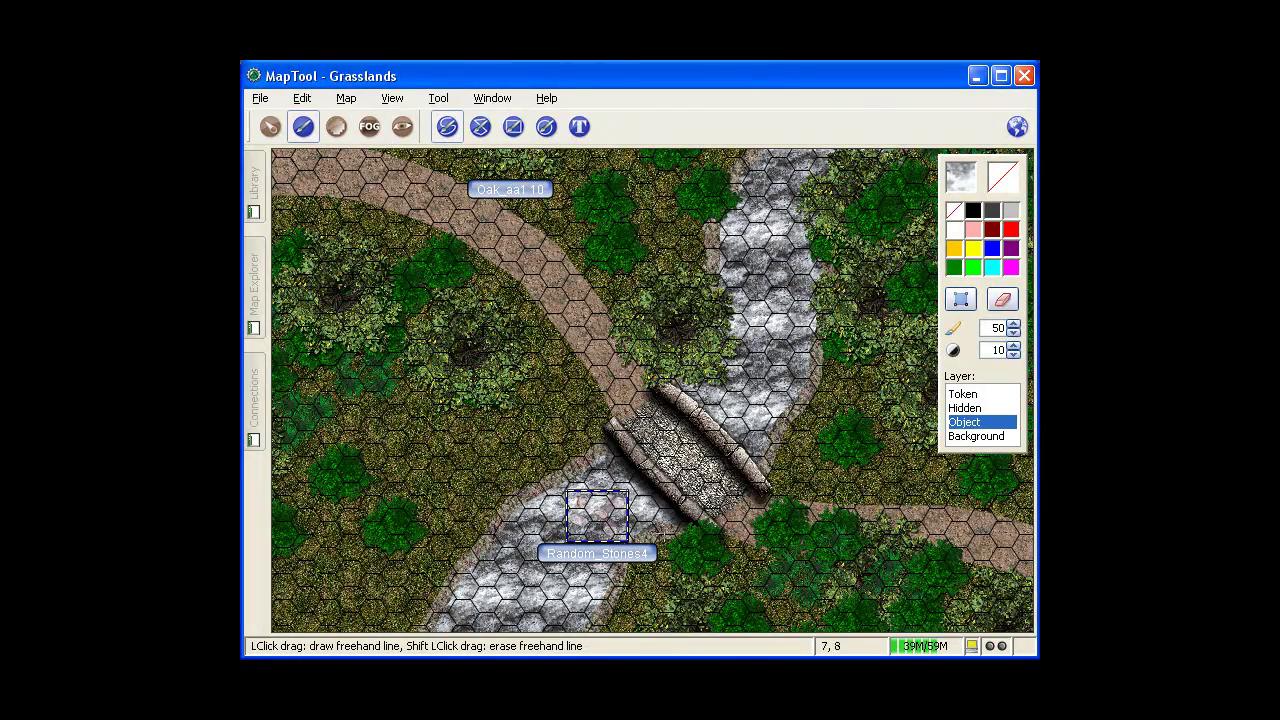
scroll(645, 550, up, 4)
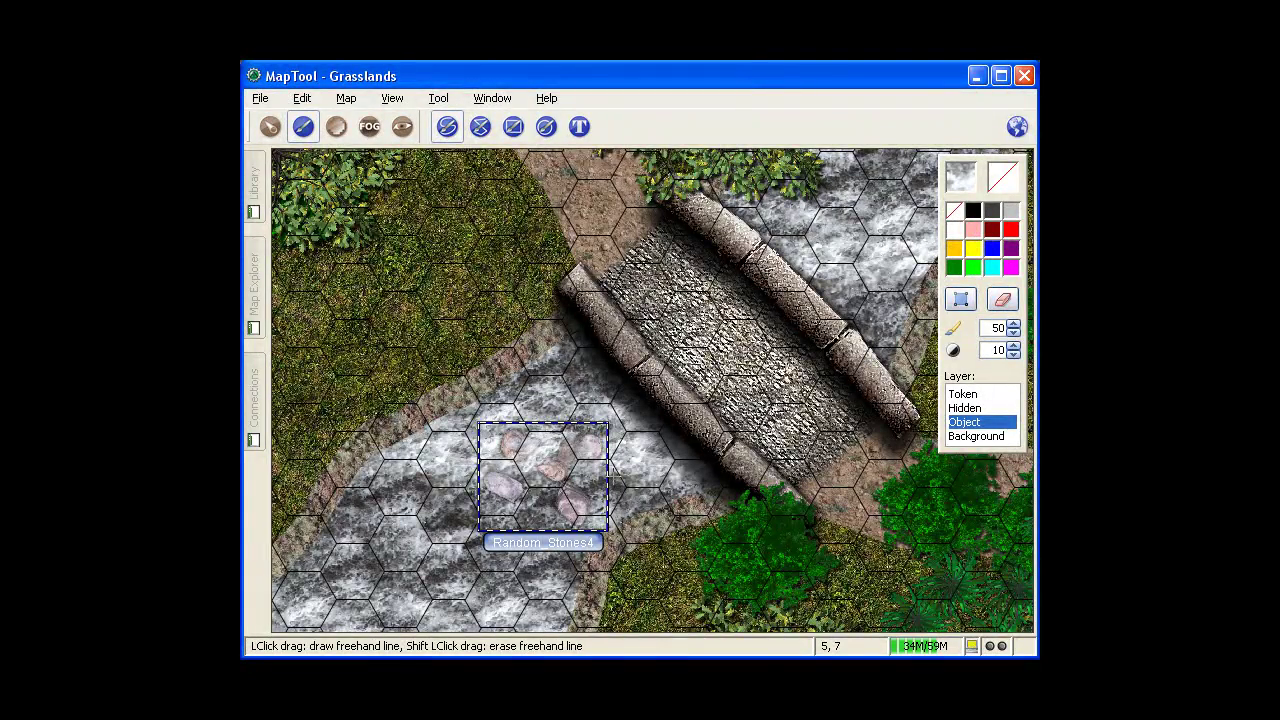
scroll(614, 476, down, 1)
drag(614, 476, 517, 445)
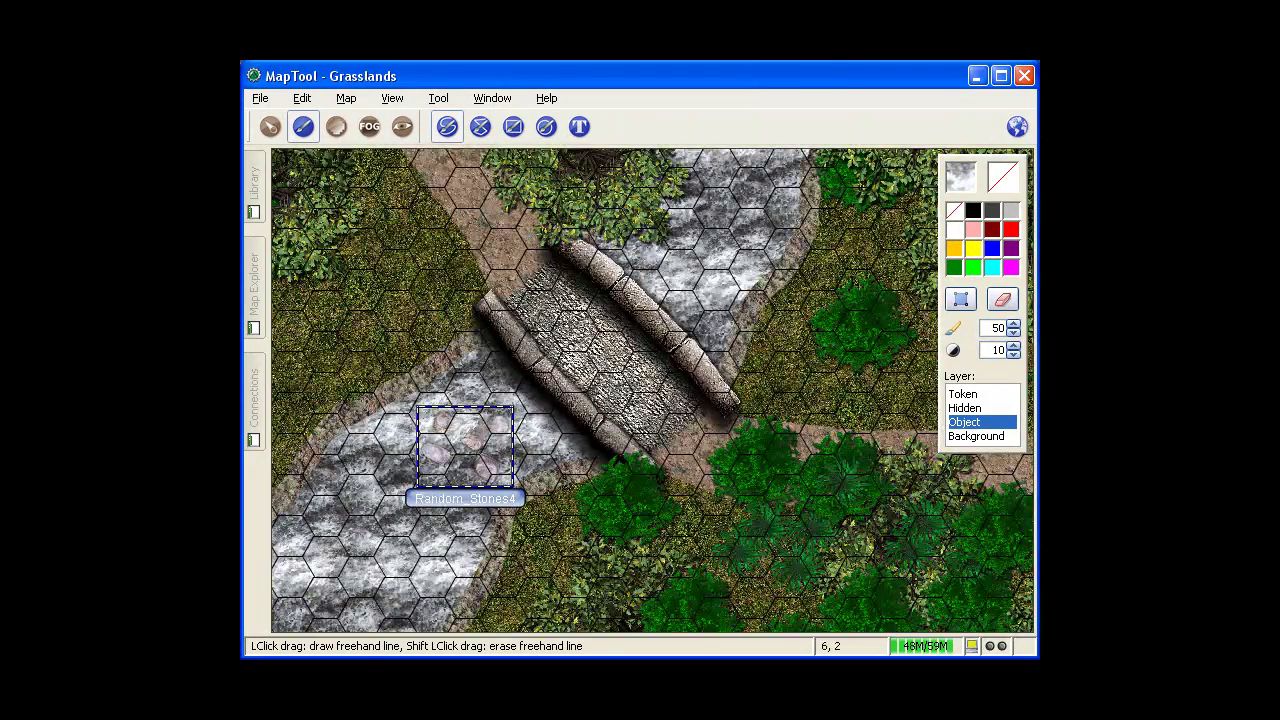
- On the Background layer, clear the path east of the bridge by moving two Bur_aa2 trees to its north side and an Oak_aa1 south
click(271, 129)
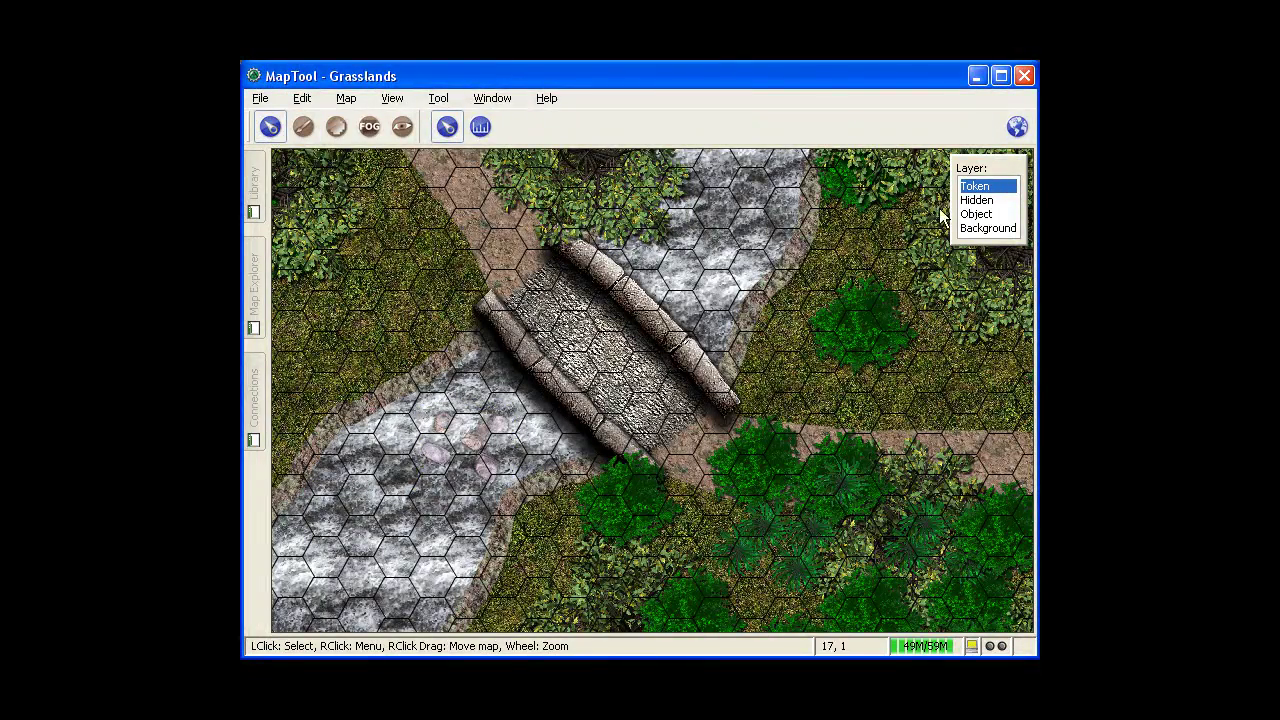
click(983, 230)
drag(769, 461, 807, 372)
drag(843, 484, 926, 376)
drag(904, 474, 878, 538)
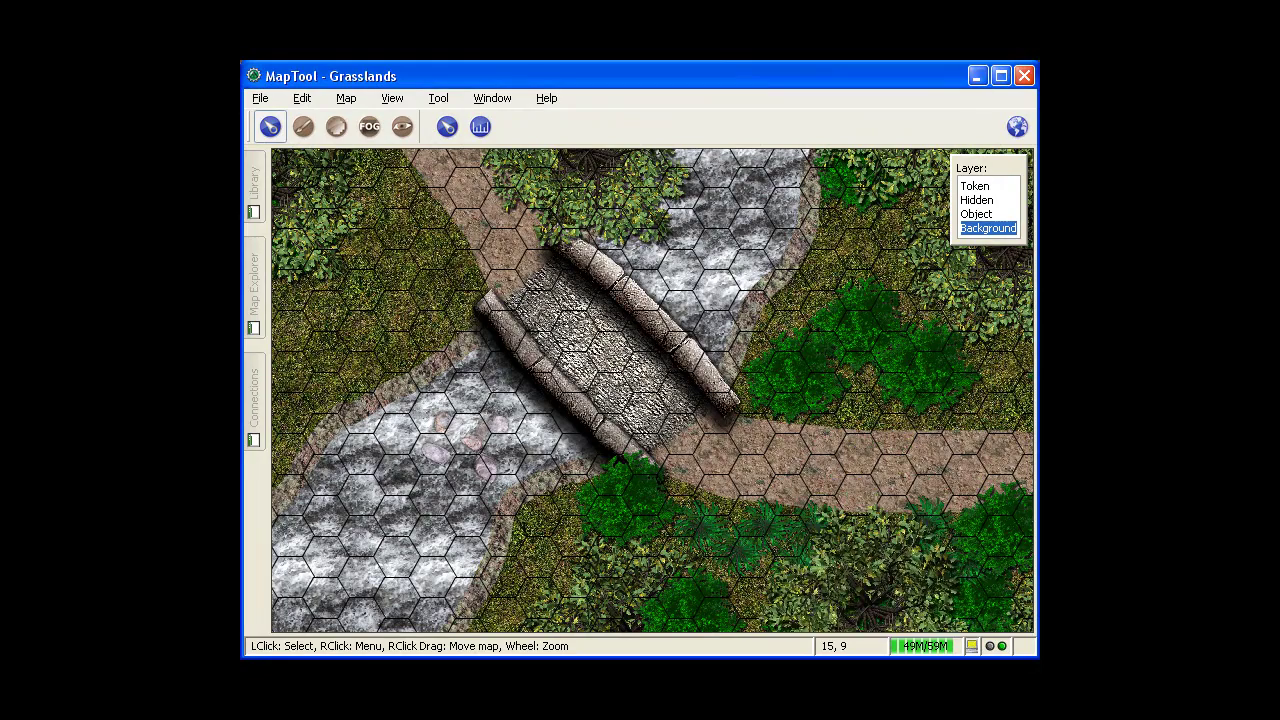
scroll(803, 471, down, 1)
scroll(837, 432, down, 1)
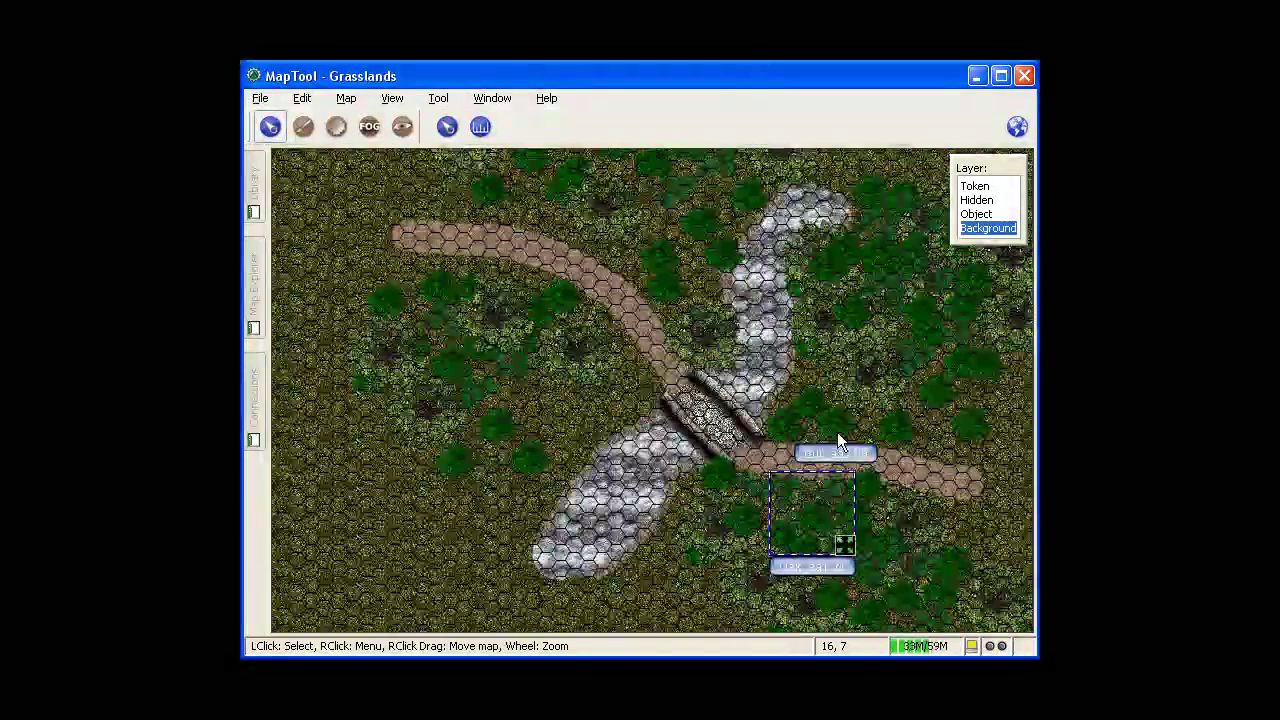
drag(837, 432, 816, 439)
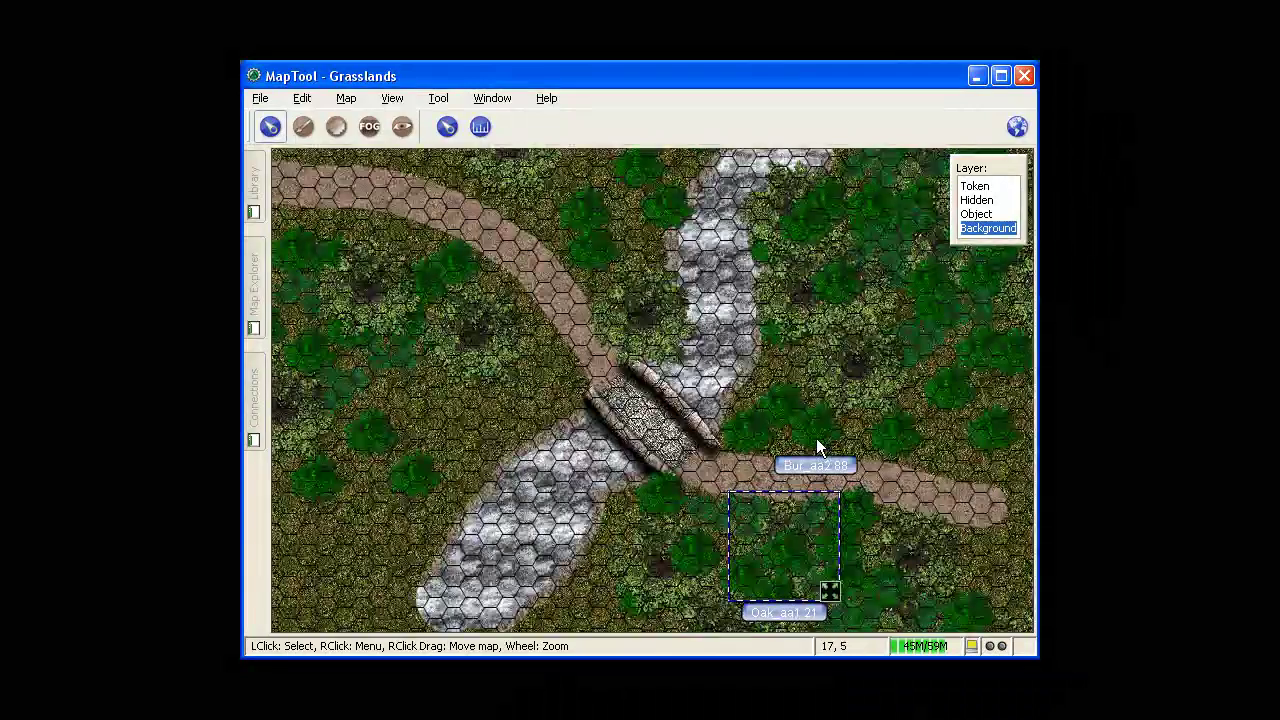